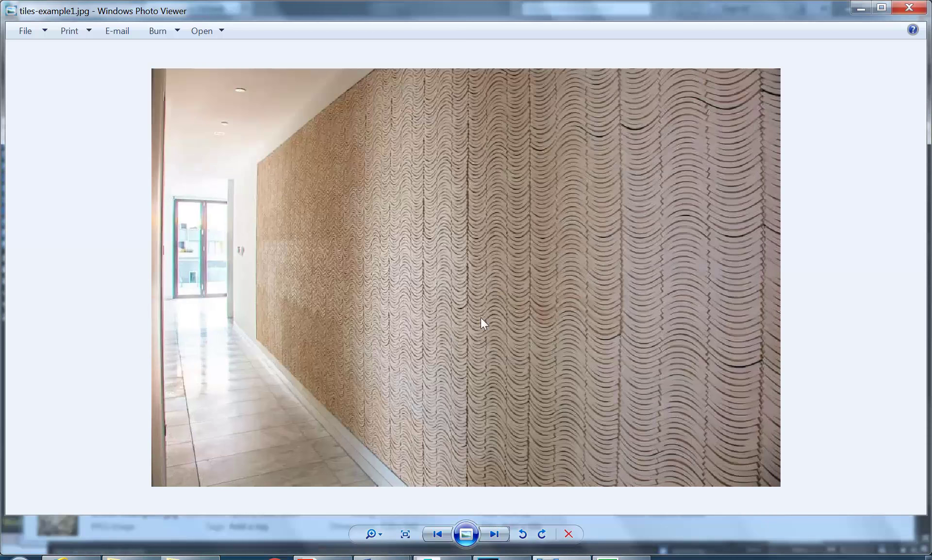
# Zoom over the tiles-example1.jpg photo, then bring the empty 3ds Max scene forward
pyautogui.scroll(-1, 438, 395)
pyautogui.scroll(1, 437, 395)
pyautogui.moveTo(443, 558)
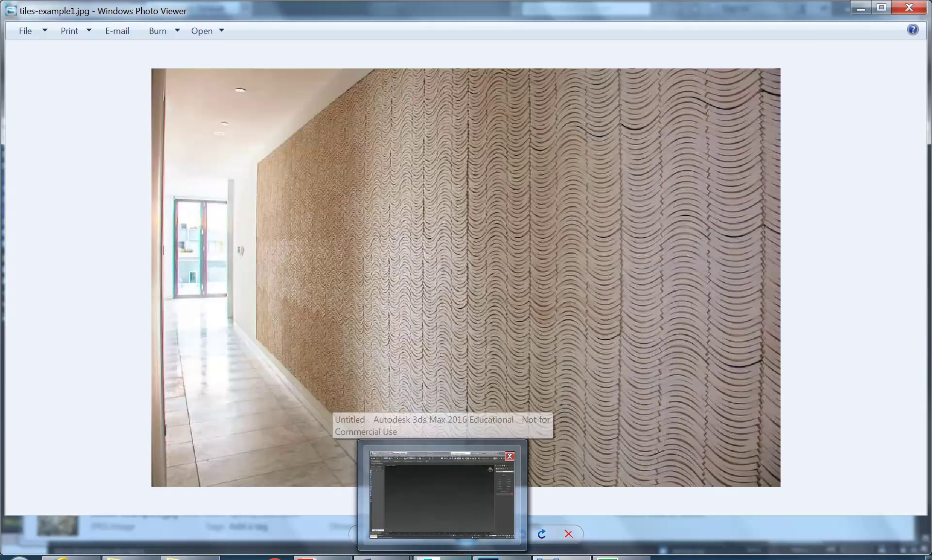
pyautogui.click(443, 495)
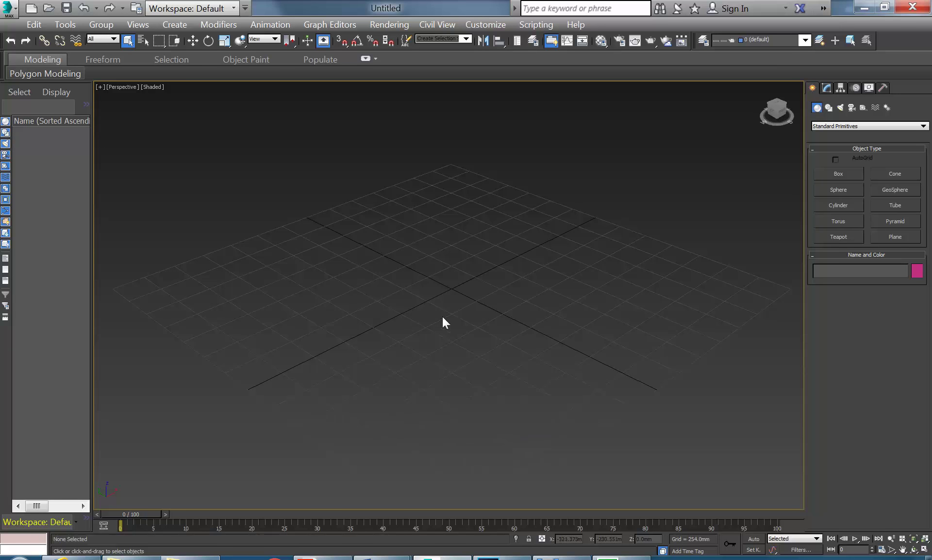
# Draw a long Box primitive in the Perspective viewport, then return to the tile photo
pyautogui.click(832, 176)
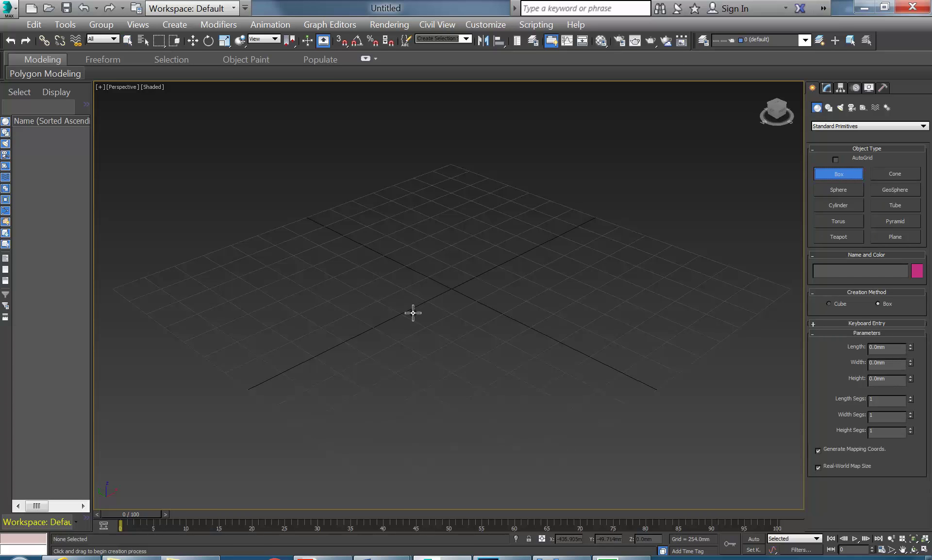
pyautogui.moveTo(411, 314); pyautogui.dragTo(482, 266)
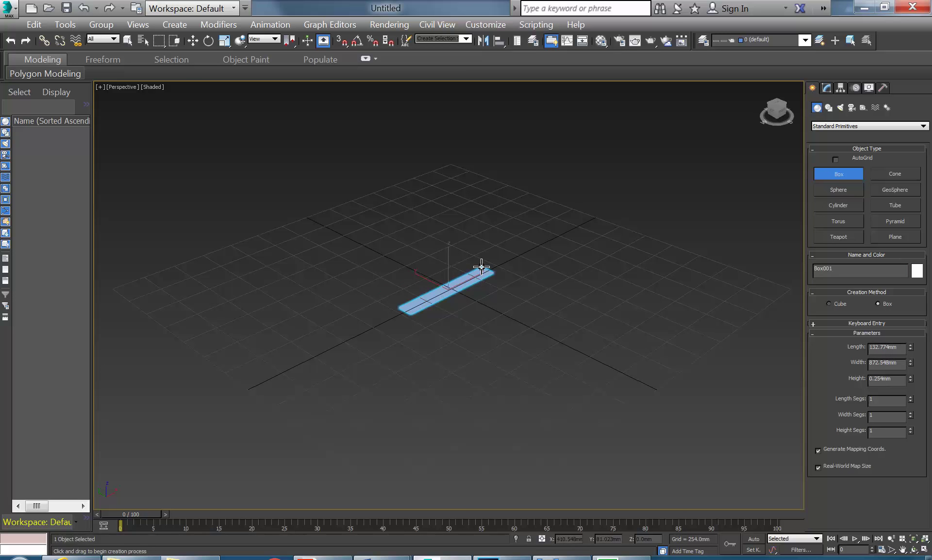
pyautogui.moveTo(482, 267); pyautogui.dragTo(482, 266)
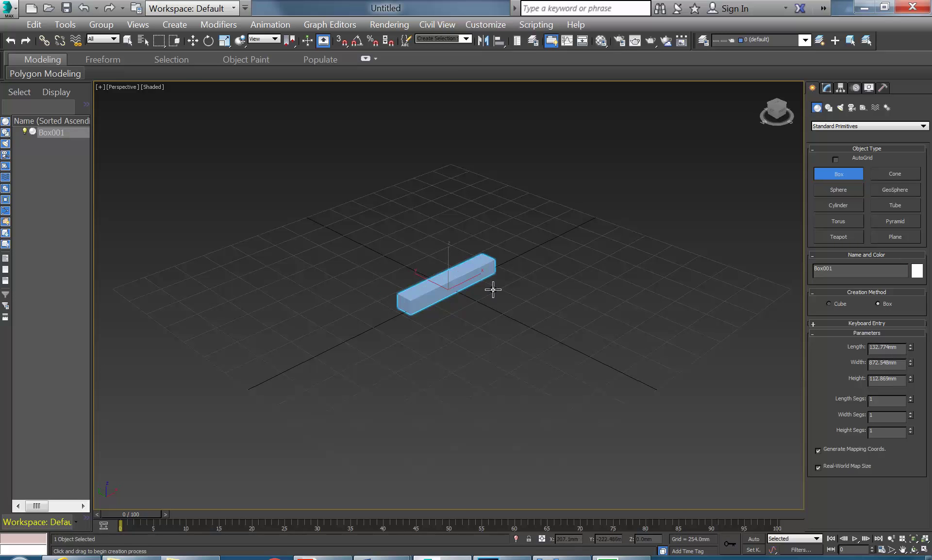
pyautogui.keyDown('alt'); pyautogui.moveTo(494, 289); pyautogui.dragTo(449, 263, button='middle'); pyautogui.keyUp('alt')
pyautogui.scroll(2, 448, 266)
pyautogui.scroll(3, 439, 268)
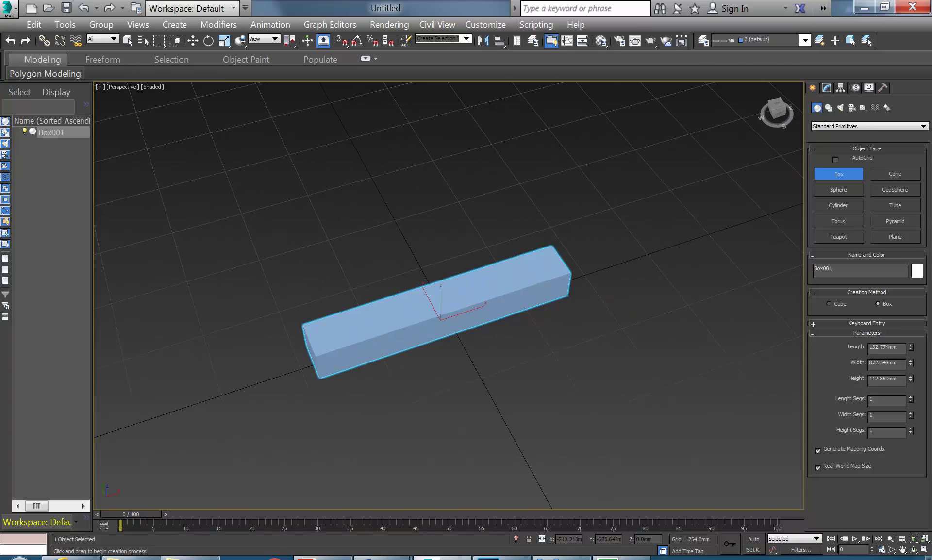
pyautogui.click(486, 559)
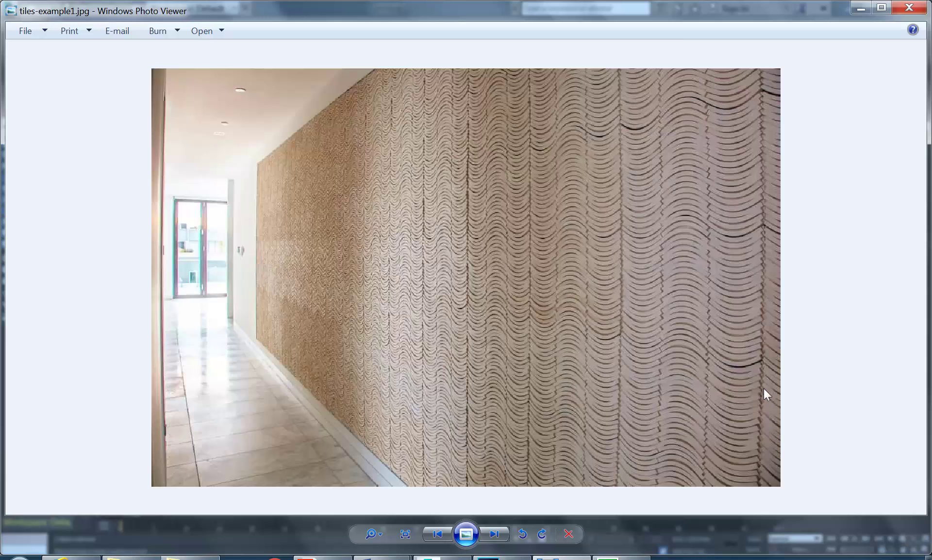
# Zoom in and out on the curved tile rows of tiles-example1.jpg
pyautogui.scroll(3, 756, 387)
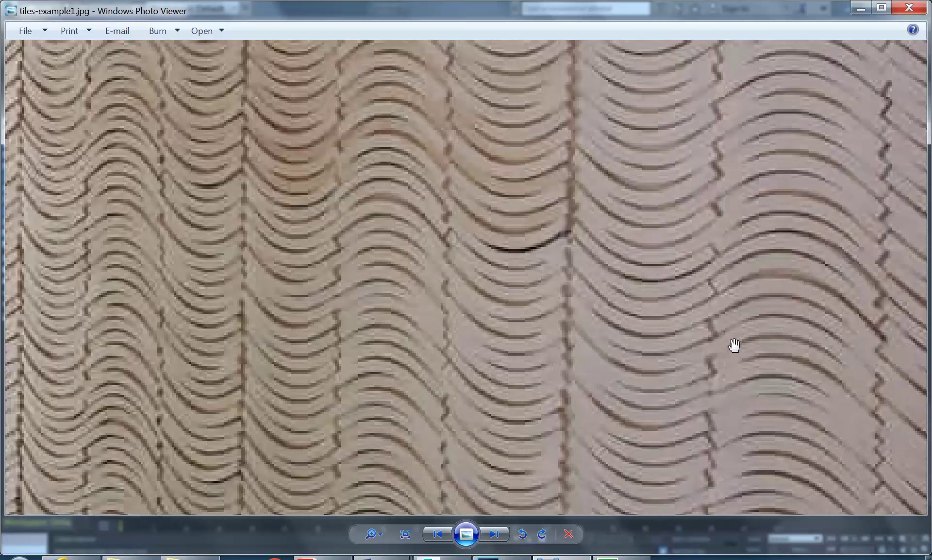
pyautogui.scroll(-4, 731, 349)
pyautogui.scroll(3, 729, 350)
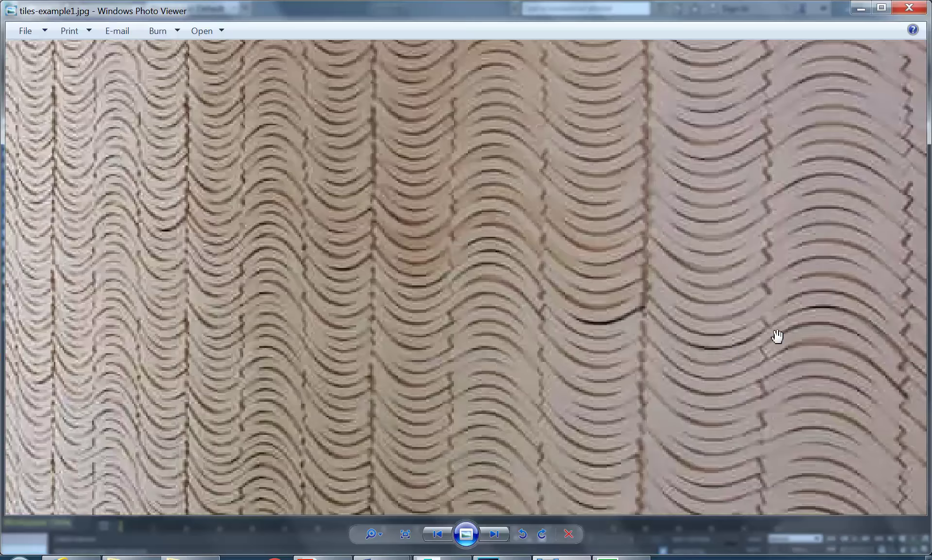
pyautogui.scroll(-4, 764, 327)
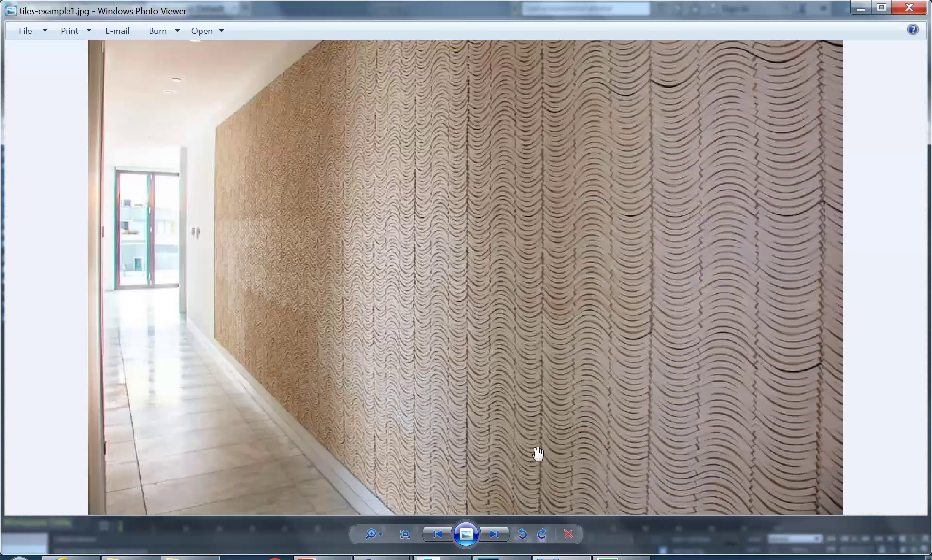
pyautogui.scroll(4, 832, 387)
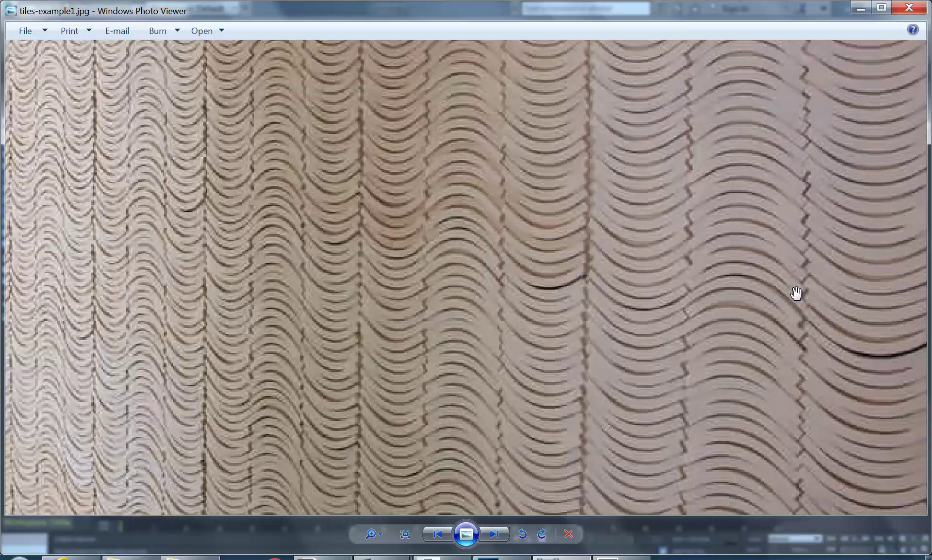
# Set the box's Width to 200mm
pyautogui.click(864, 13)
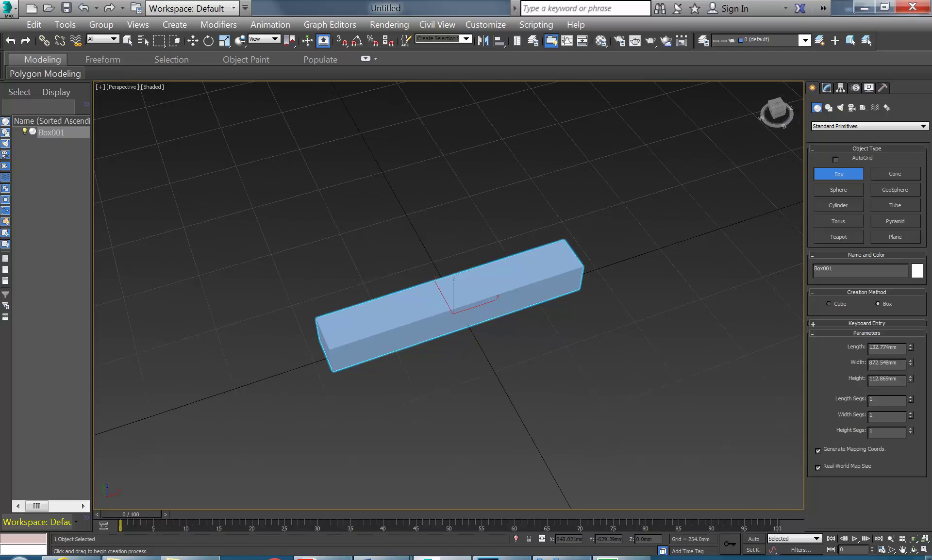
pyautogui.doubleClick(884, 347)
pyautogui.moveTo(911, 364); pyautogui.dragTo(911, 362)
pyautogui.doubleClick(884, 362)
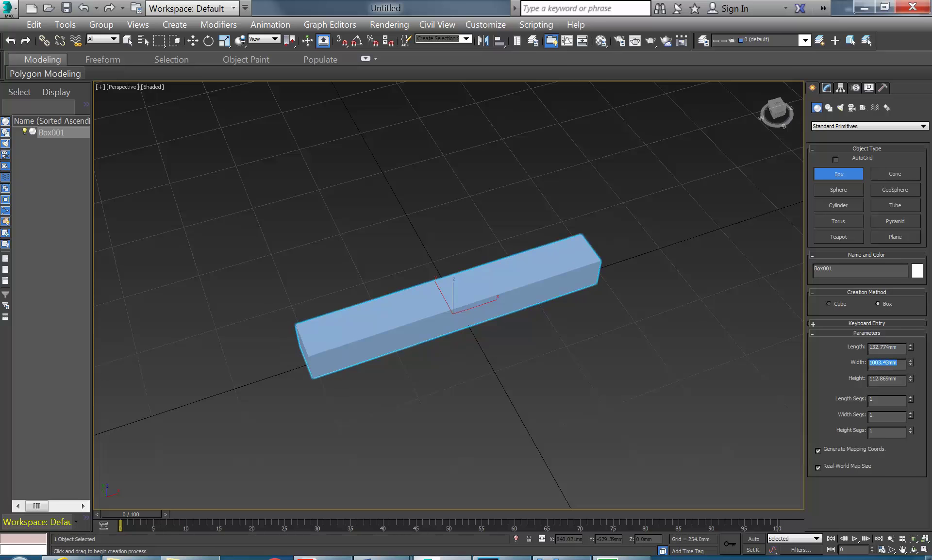
pyautogui.write('200')
pyautogui.press('Return')
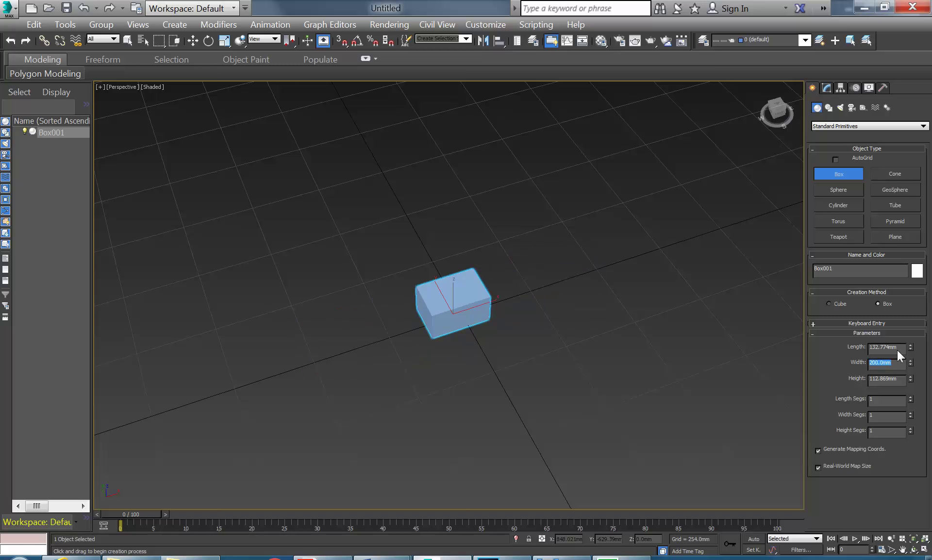
# Set the box's Length to 15mm
pyautogui.doubleClick(884, 347)
pyautogui.write('15')
pyautogui.press('Return')
pyautogui.scroll(3, 434, 302)
pyautogui.scroll(5, 437, 306)
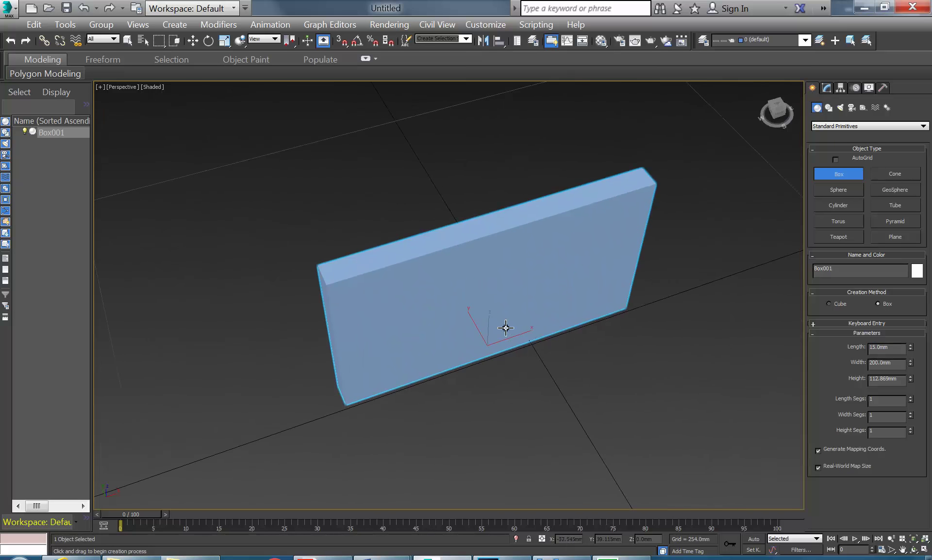
# Lower the box's Height to 5mm, flattening it into a thin strip
pyautogui.moveTo(912, 379); pyautogui.dragTo(905, 425)
pyautogui.keyDown('alt'); pyautogui.moveTo(362, 389); pyautogui.dragTo(426, 343, button='middle'); pyautogui.keyUp('alt')
pyautogui.scroll(3, 426, 343)
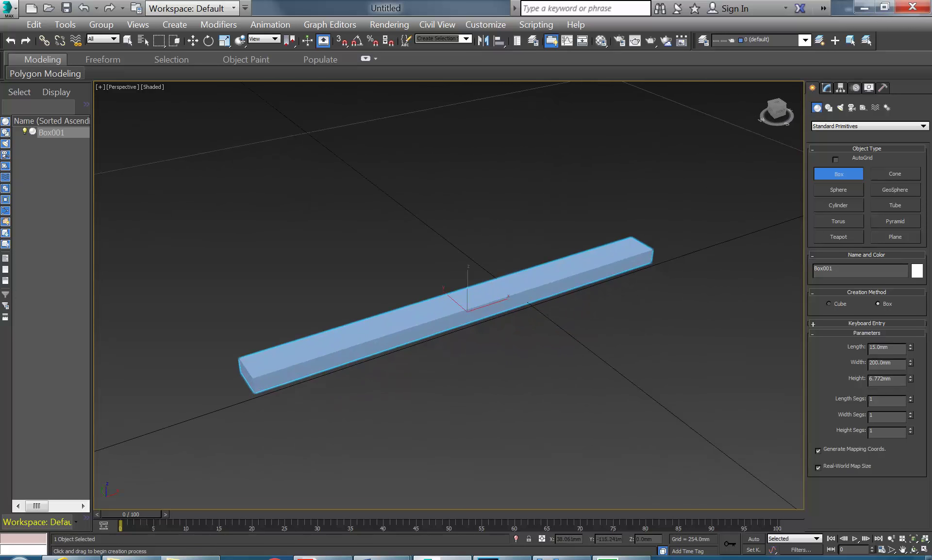
pyautogui.doubleClick(880, 378)
pyautogui.hotkey('alt', 'Tab')
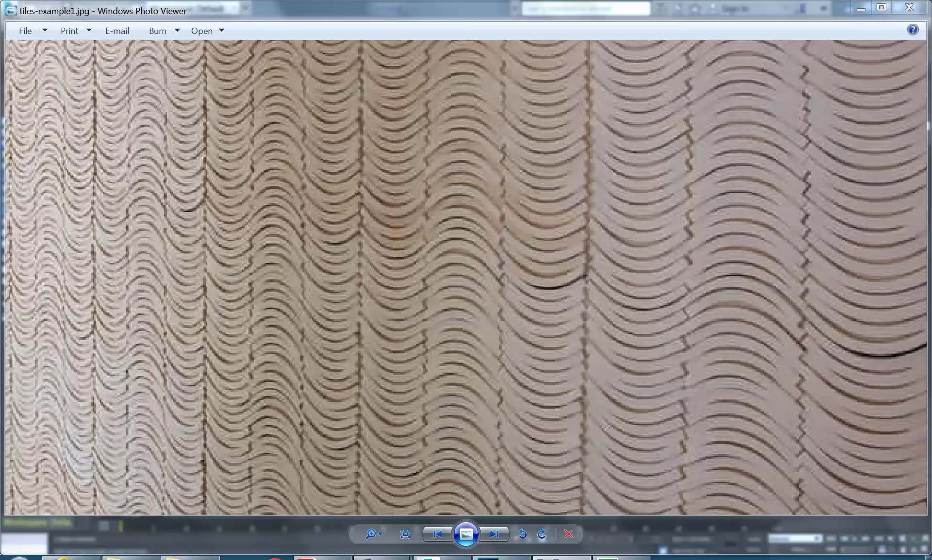
pyautogui.hotkey('alt', 'Tab')
pyautogui.keyDown('alt'); pyautogui.moveTo(491, 295); pyautogui.dragTo(436, 315, button='middle'); pyautogui.keyUp('alt')
# Move the bar so it sits near the world origin
pyautogui.rightClick(436, 314)
pyautogui.rightClick(444, 325)
pyautogui.click(468, 340)
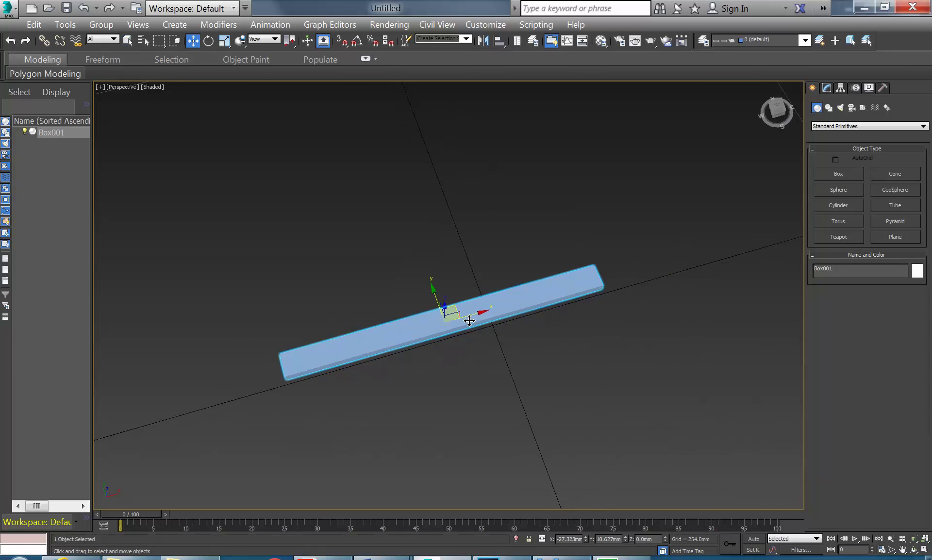
pyautogui.moveTo(470, 318); pyautogui.dragTo(504, 354)
pyautogui.keyDown('alt'); pyautogui.moveTo(504, 354); pyautogui.dragTo(480, 319, button='middle'); pyautogui.keyUp('alt')
pyautogui.click(449, 265)
pyautogui.click(474, 302)
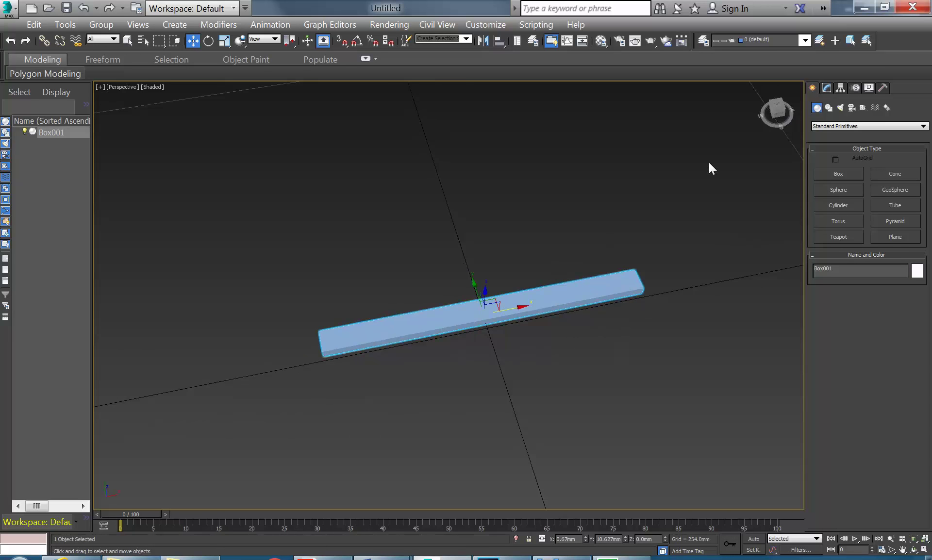
# Raise the bar's Width Segs to 51 and switch viewport shading to Edged Faces
pyautogui.click(828, 88)
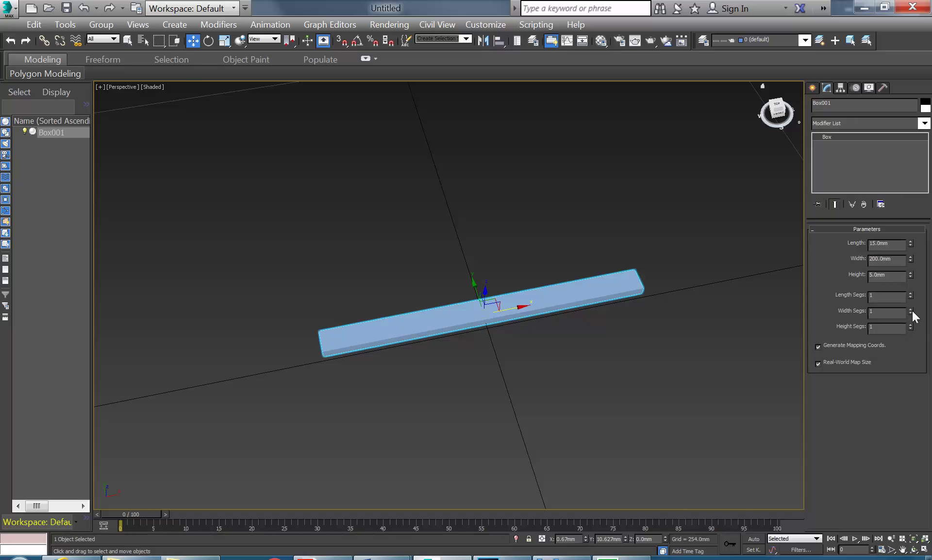
pyautogui.moveTo(911, 313)
pyautogui.mouseDown()
pyautogui.moveTo(910, 277)
pyautogui.moveTo(910, 297)
pyautogui.mouseUp()
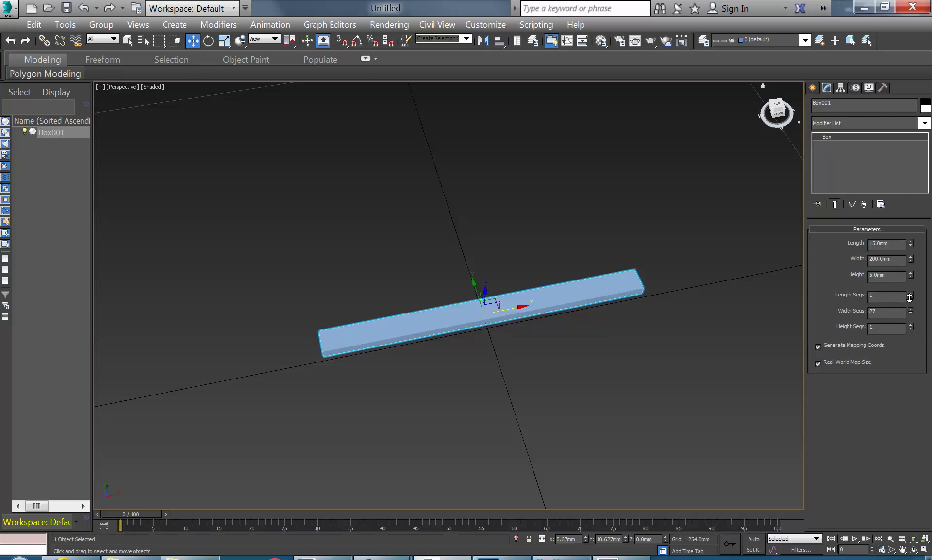
pyautogui.click(153, 88)
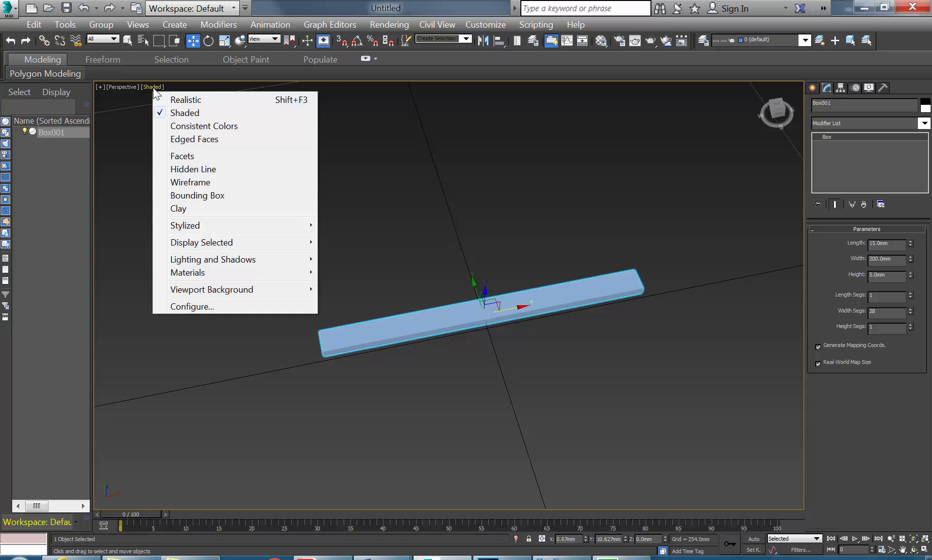
pyautogui.click(187, 140)
pyautogui.scroll(5, 384, 277)
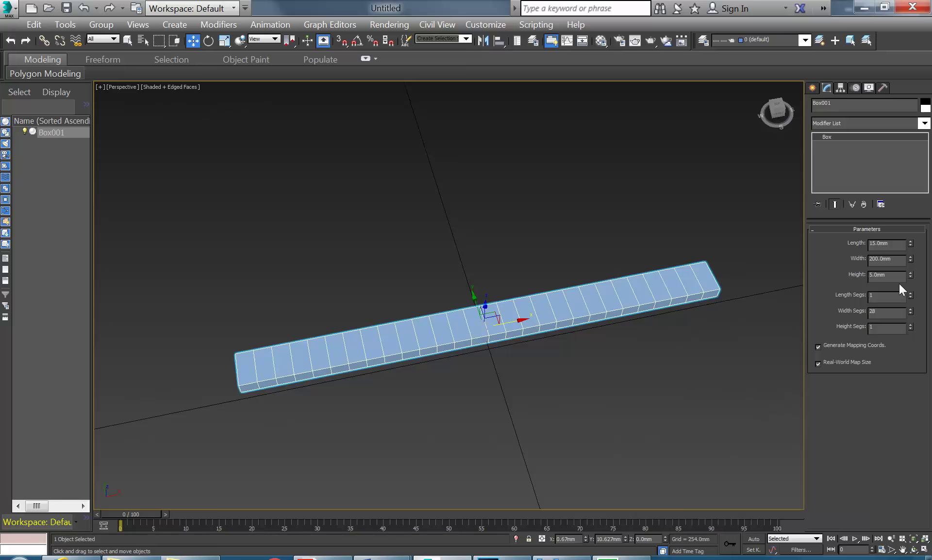
pyautogui.moveTo(911, 314); pyautogui.dragTo(910, 299)
pyautogui.scroll(-3, 394, 276)
pyautogui.moveTo(401, 273); pyautogui.dragTo(392, 286, button='middle')
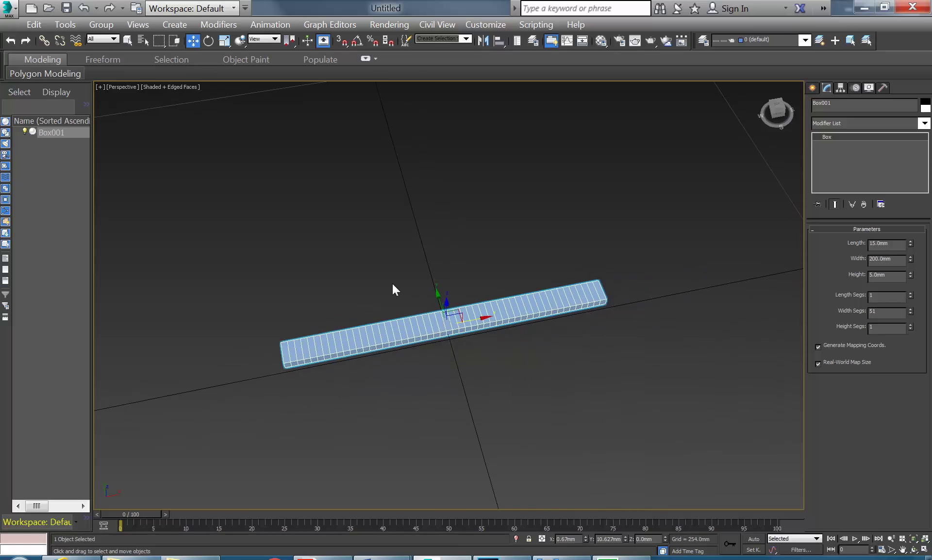
# Add a Bend modifier to Box001 with Angle about 24 and Direction 0
pyautogui.click(925, 124)
pyautogui.moveTo(925, 185); pyautogui.dragTo(925, 222)
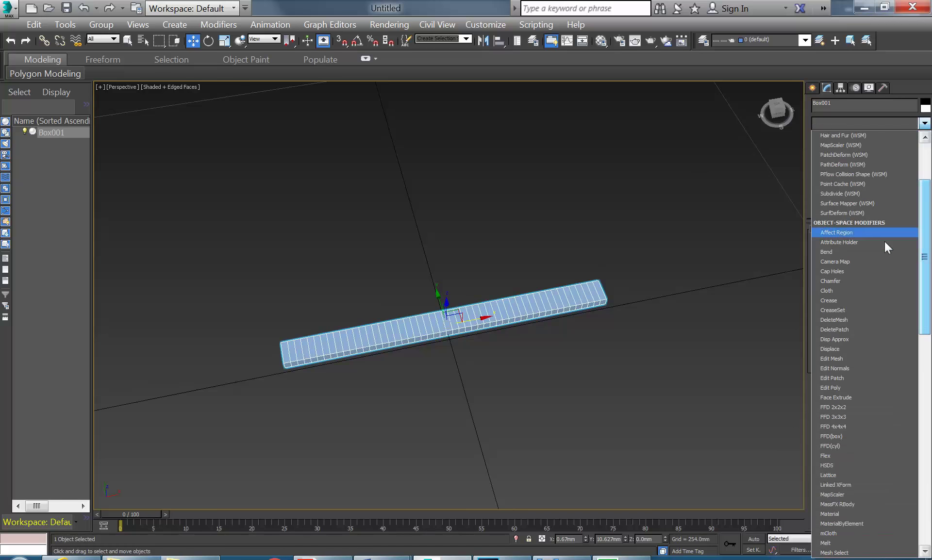
pyautogui.click(862, 252)
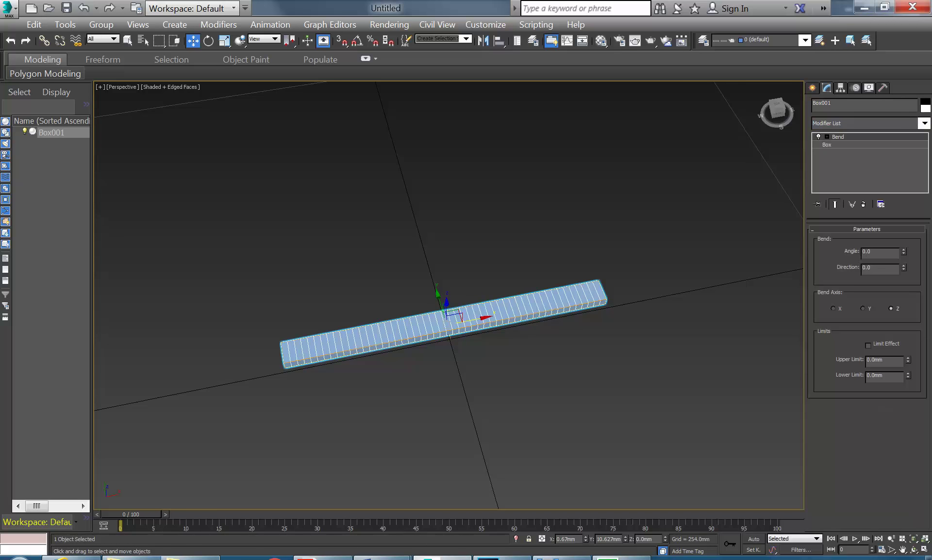
pyautogui.moveTo(904, 250); pyautogui.dragTo(913, 201)
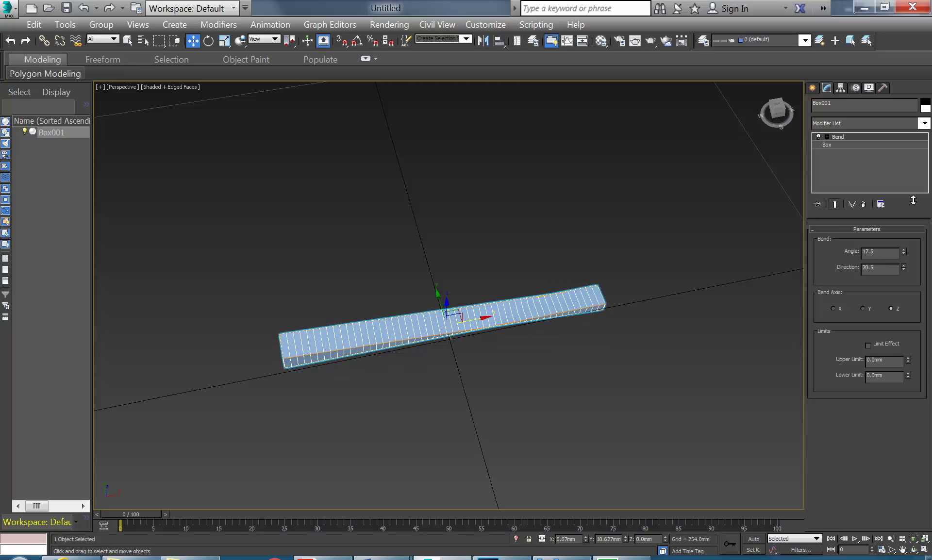
pyautogui.rightClick(904, 269)
# Set the bend to 24°, select the Bend Gizmo, and enable rotate with angle snap
pyautogui.moveTo(905, 253); pyautogui.dragTo(903, 243)
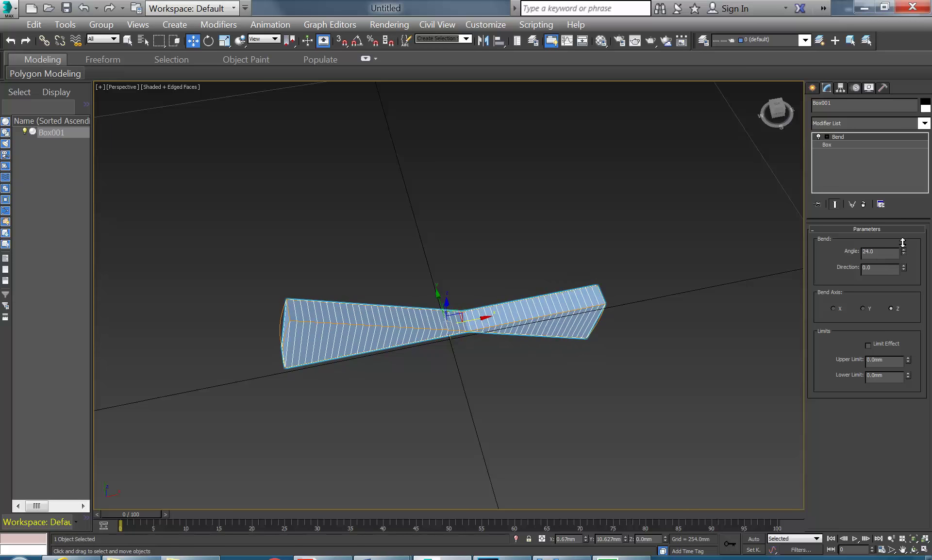
pyautogui.click(827, 137)
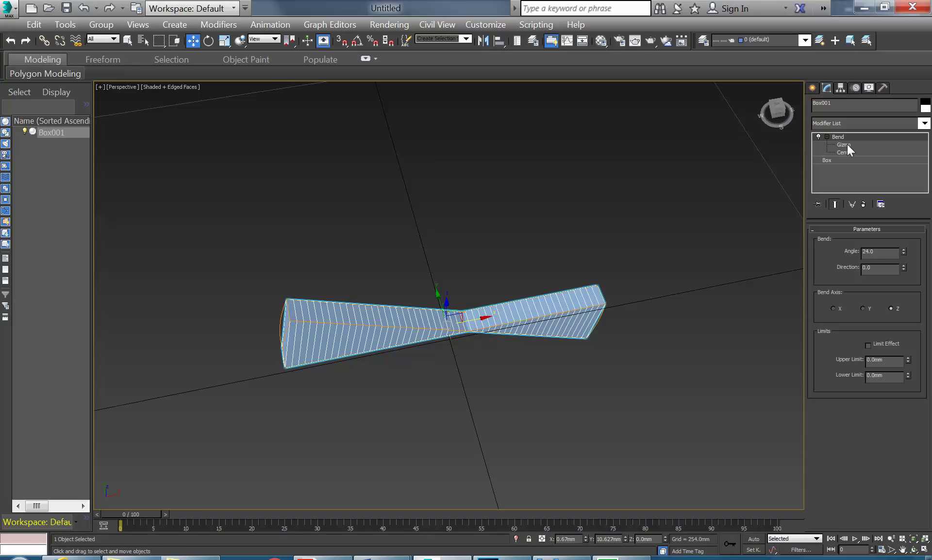
pyautogui.click(845, 144)
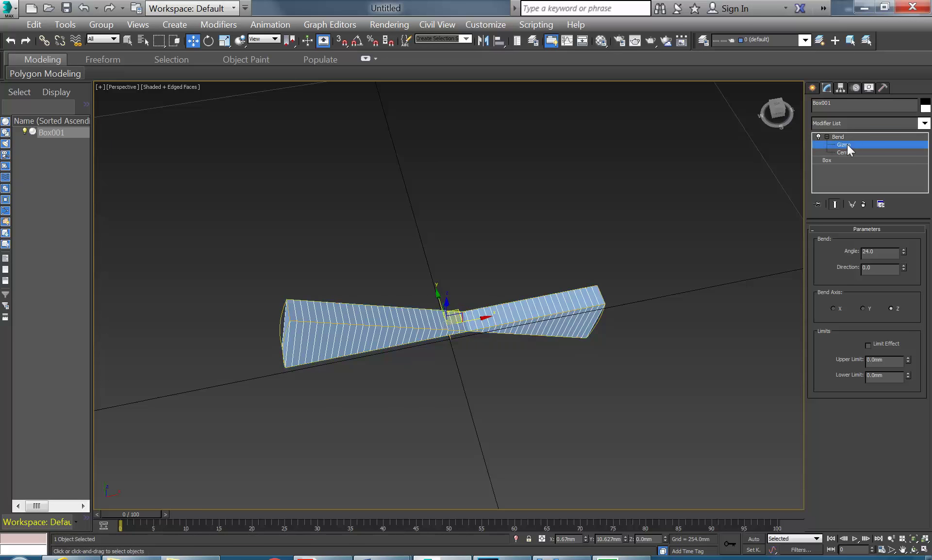
pyautogui.click(208, 41)
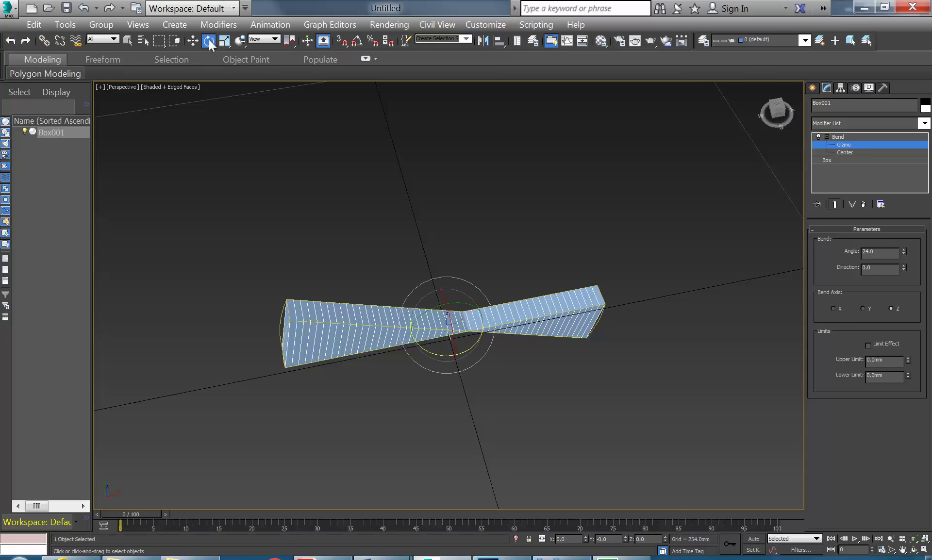
pyautogui.click(357, 42)
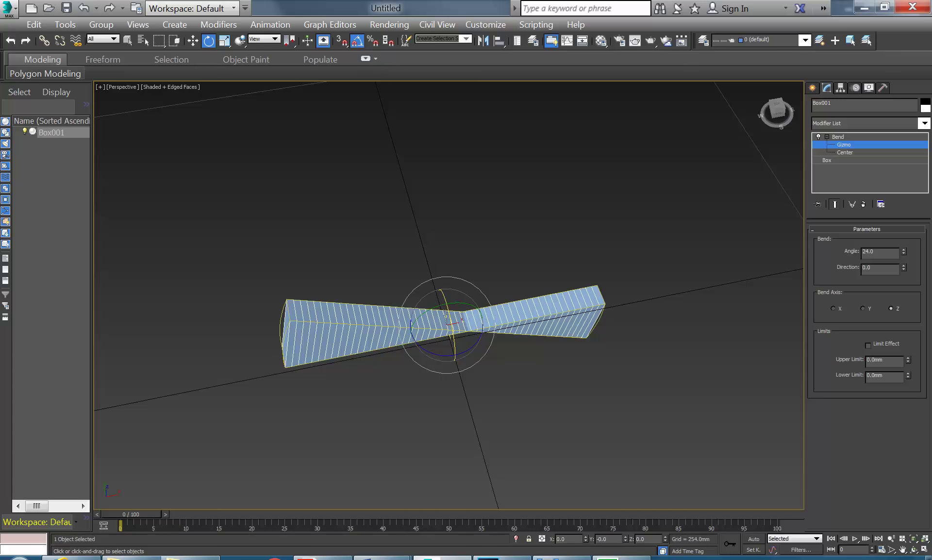
# Rotate the Bend gizmo about 90° on X into a flat bow-tie, then exit gizmo level
pyautogui.moveTo(452, 322)
pyautogui.mouseDown()
pyautogui.moveTo(452, 310)
pyautogui.moveTo(454, 335)
pyautogui.moveTo(454, 316)
pyautogui.mouseUp()
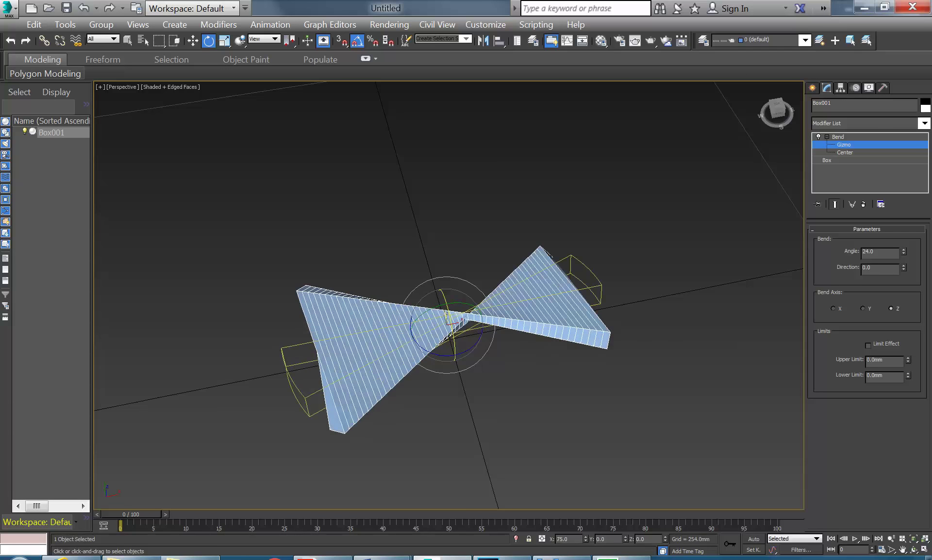
pyautogui.moveTo(454, 291); pyautogui.dragTo(454, 308)
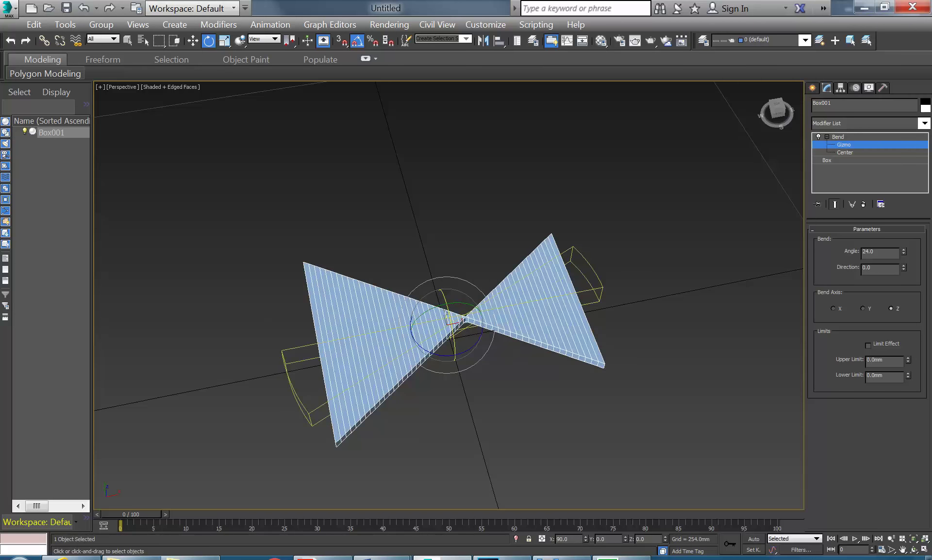
pyautogui.moveTo(391, 240); pyautogui.dragTo(398, 269, button='middle')
pyautogui.scroll(-3, 369, 245)
pyautogui.click(846, 138)
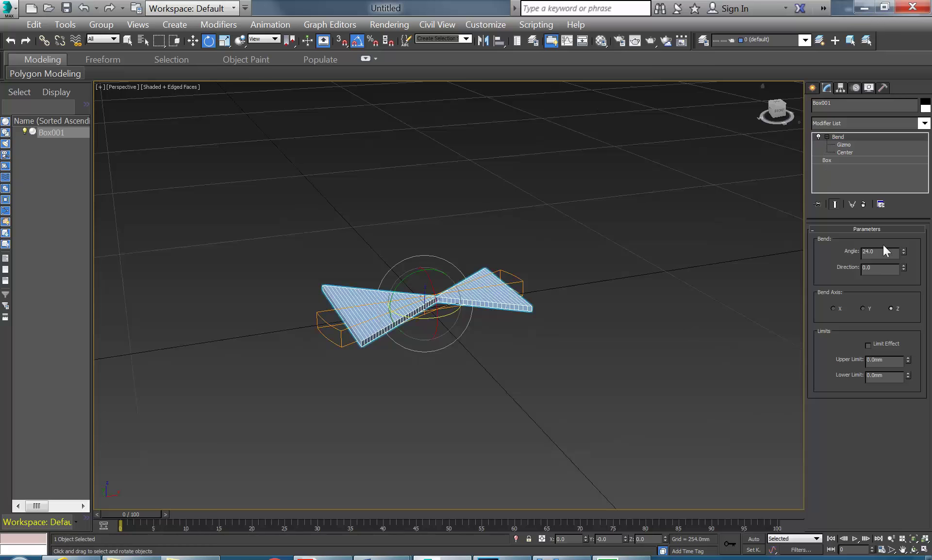
# Try other bend angles, then undo until the Bend modifier is removed from Box001
pyautogui.moveTo(904, 252)
pyautogui.mouseDown()
pyautogui.moveTo(903, 239)
pyautogui.moveTo(906, 277)
pyautogui.moveTo(895, 90)
pyautogui.moveTo(895, 242)
pyautogui.moveTo(906, 258)
pyautogui.moveTo(906, 224)
pyautogui.moveTo(909, 257)
pyautogui.mouseUp()
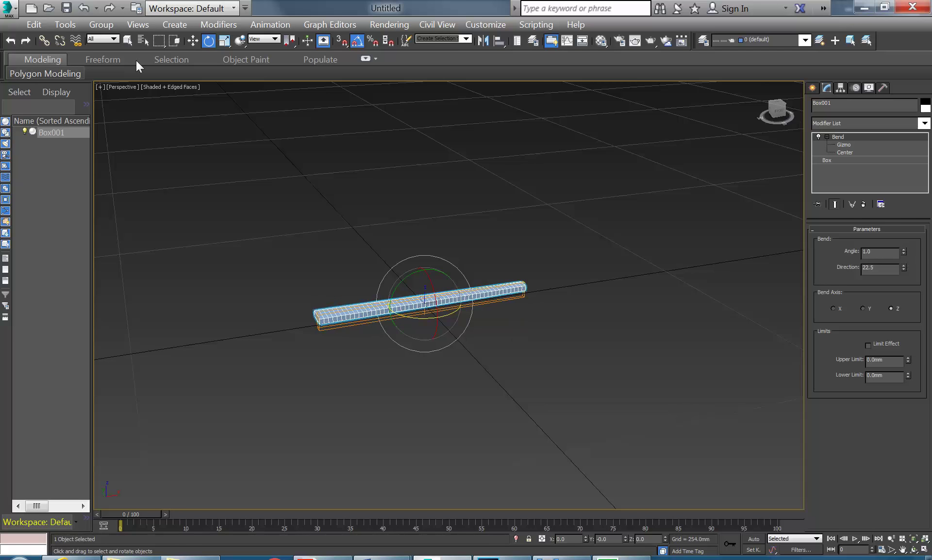
pyautogui.click(83, 9)
pyautogui.click(83, 8)
pyautogui.click(83, 9)
pyautogui.click(83, 9)
pyautogui.click(84, 9)
pyautogui.click(84, 8)
pyautogui.click(84, 9)
pyautogui.click(83, 8)
pyautogui.click(83, 9)
pyautogui.click(83, 8)
# Test rotating the bar upright, then undo that rotation
pyautogui.scroll(3, 319, 301)
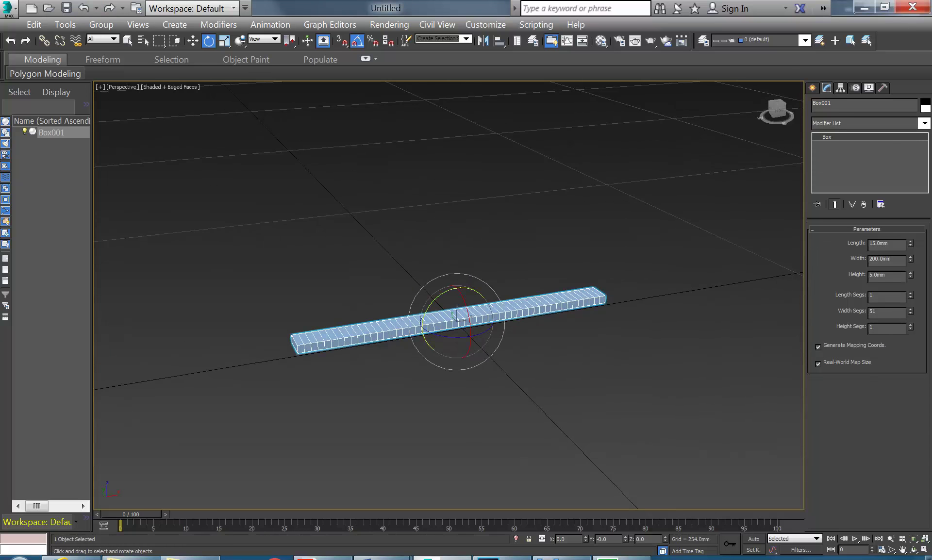
pyautogui.moveTo(427, 311); pyautogui.dragTo(433, 356)
pyautogui.moveTo(433, 356); pyautogui.dragTo(374, 330, button='middle')
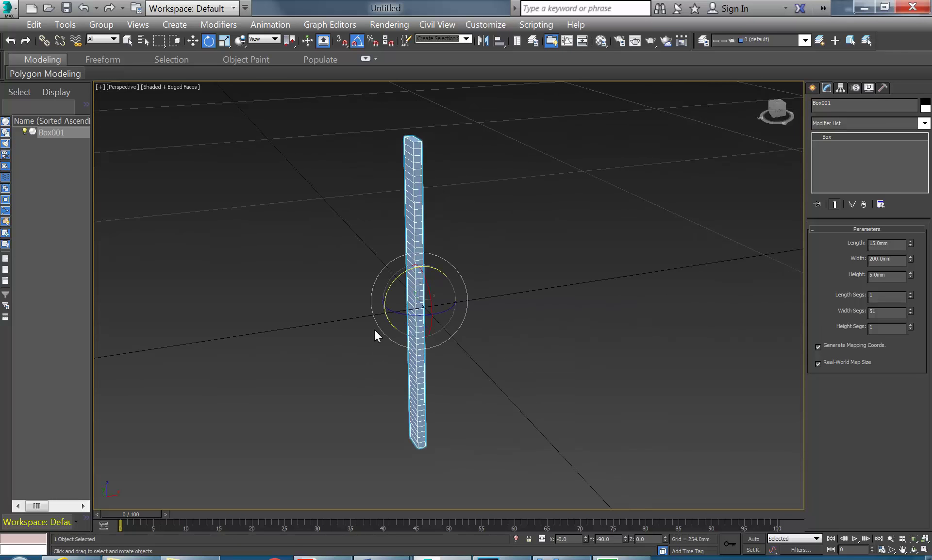
pyautogui.hotkey('ctrl', 'z')
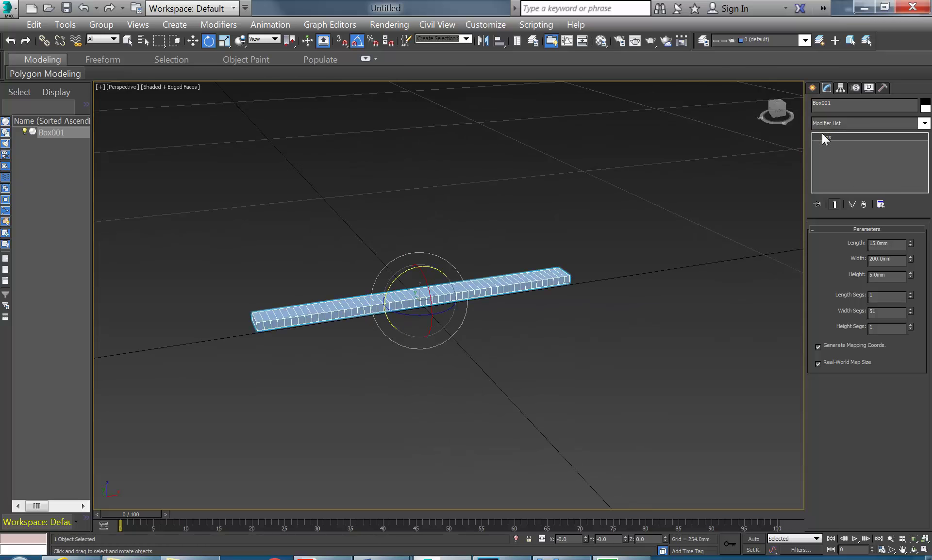
# Add a fresh Bend modifier to Box001 and select its Gizmo sub-object
pyautogui.click(924, 123)
pyautogui.moveTo(924, 181); pyautogui.dragTo(925, 228)
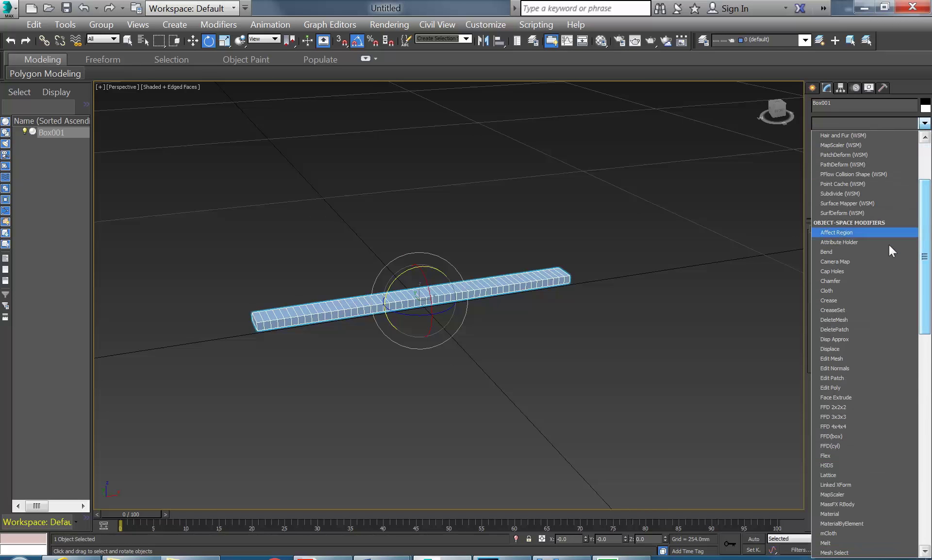
pyautogui.click(849, 252)
pyautogui.click(826, 137)
pyautogui.click(842, 145)
# Rotate the gizmo toward vertical and test a trial bend angle, then undo it
pyautogui.moveTo(420, 286); pyautogui.dragTo(417, 294)
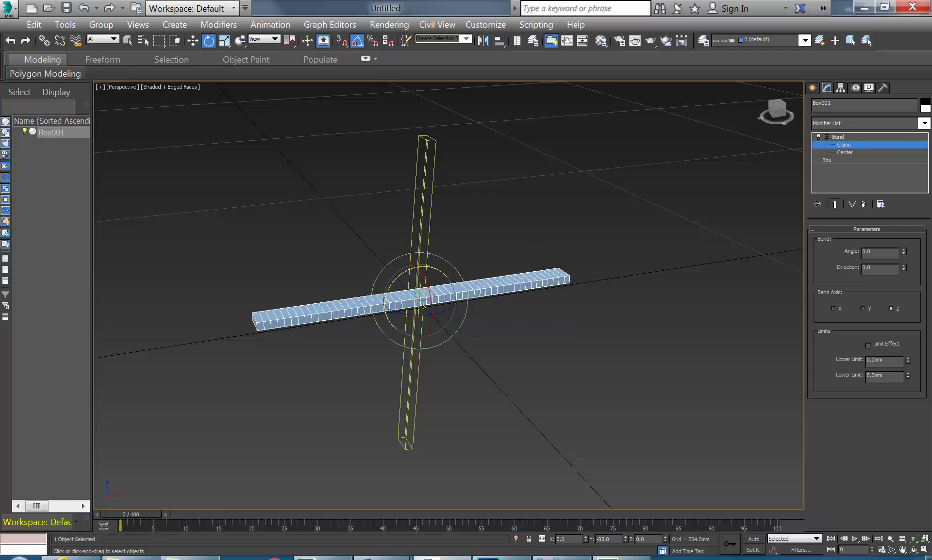
pyautogui.moveTo(417, 293); pyautogui.dragTo(429, 302, button='middle')
pyautogui.scroll(2, 427, 303)
pyautogui.scroll(-2, 402, 333)
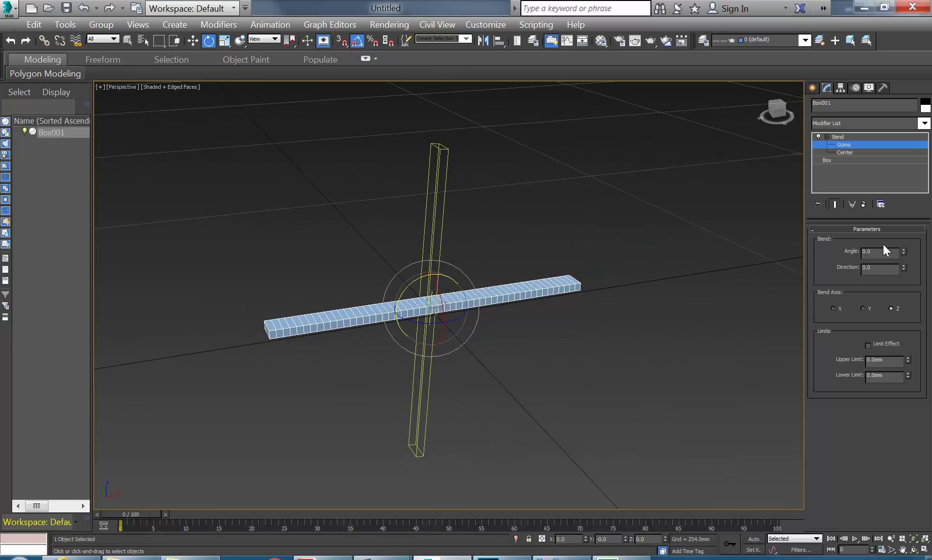
pyautogui.moveTo(905, 252)
pyautogui.mouseDown()
pyautogui.moveTo(905, 235)
pyautogui.moveTo(905, 249)
pyautogui.mouseUp()
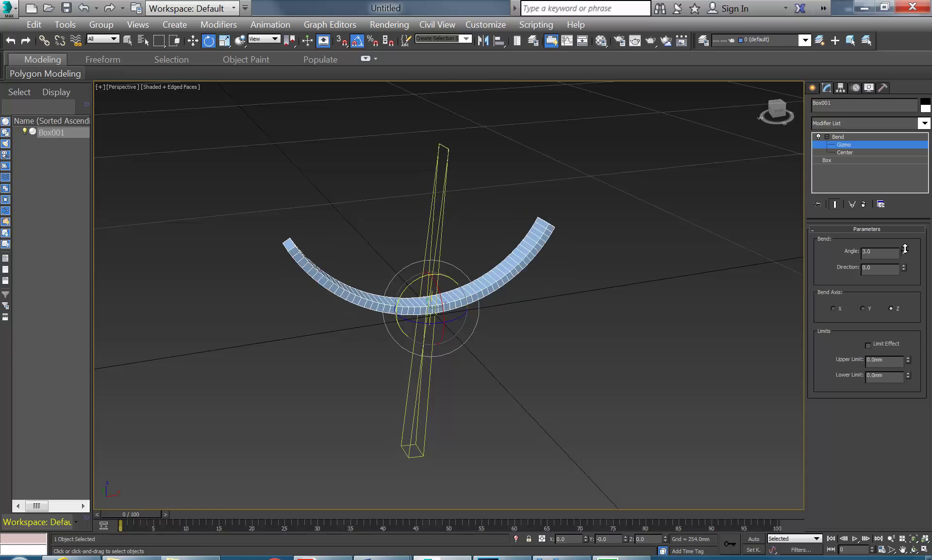
pyautogui.click(80, 13)
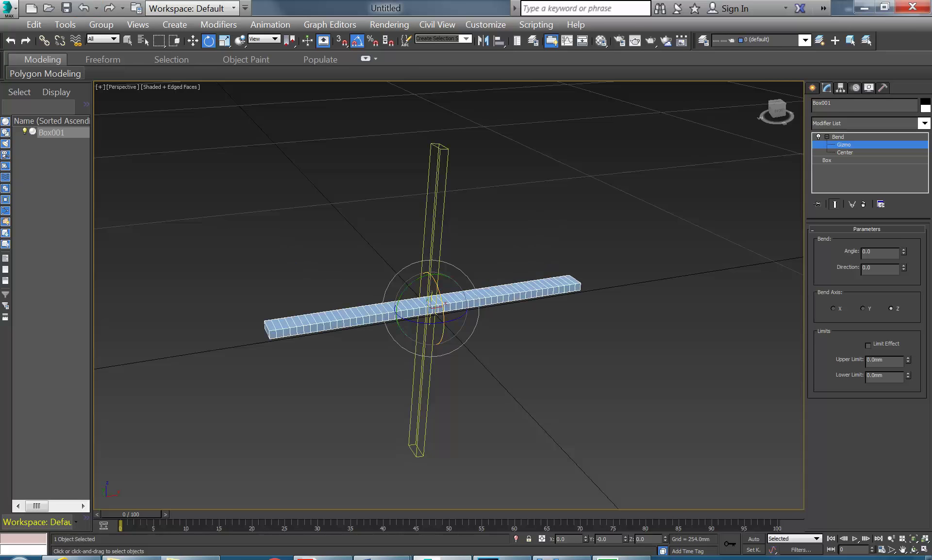
# Try another X rotation and shallow bend, undoing back to Angle 0
pyautogui.moveTo(439, 335); pyautogui.dragTo(439, 292)
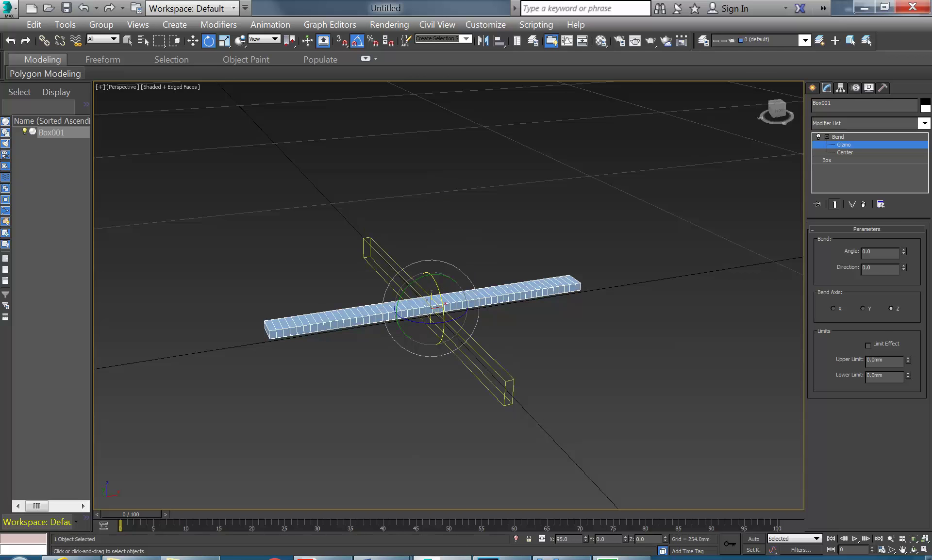
pyautogui.moveTo(439, 291); pyautogui.dragTo(439, 296)
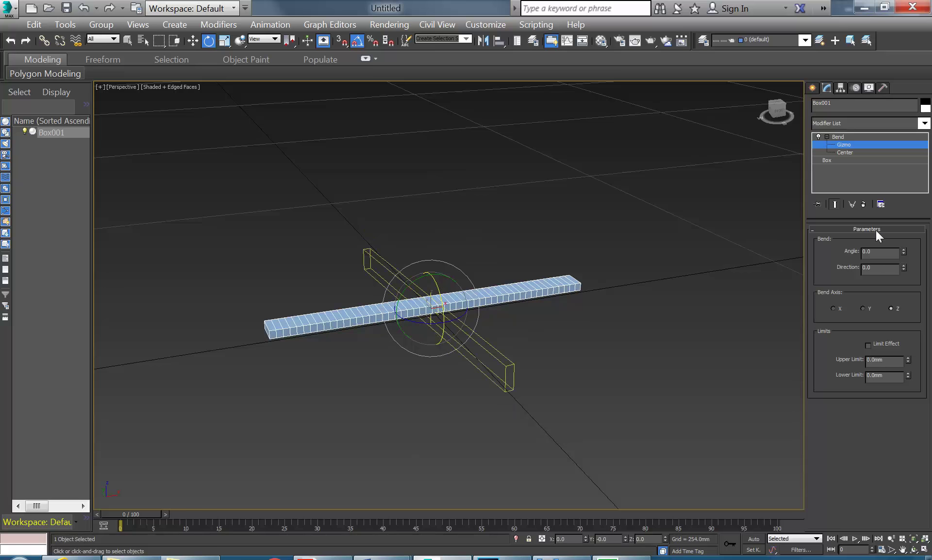
pyautogui.moveTo(905, 251); pyautogui.dragTo(902, 253)
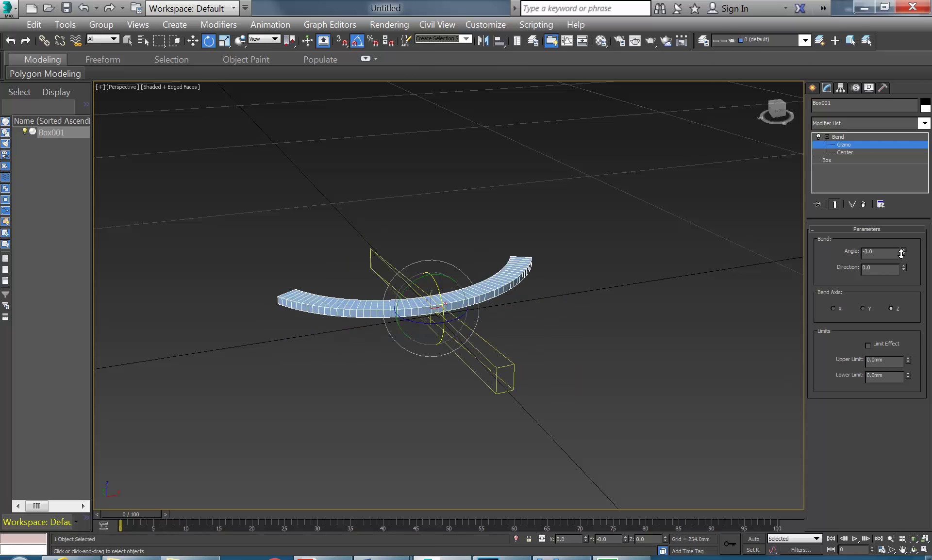
pyautogui.click(84, 9)
pyautogui.click(84, 9)
pyautogui.click(83, 9)
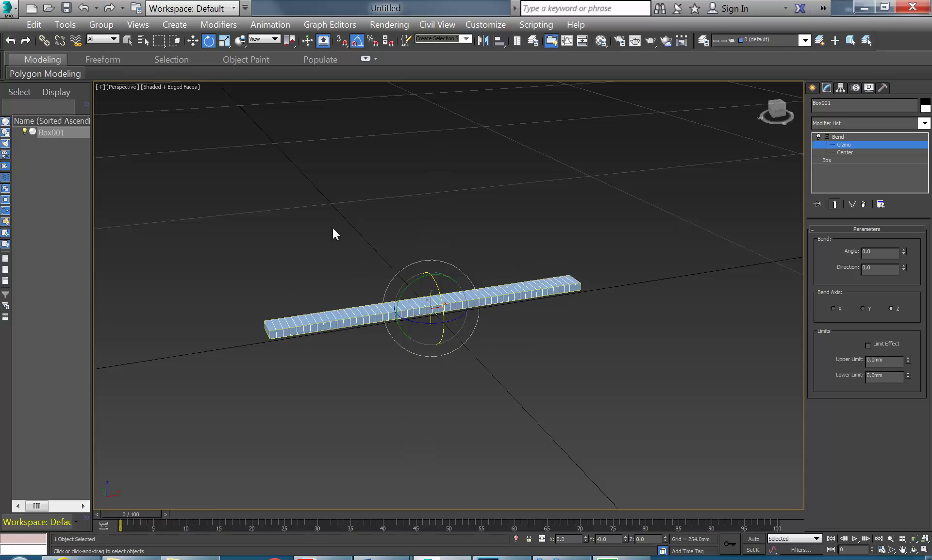
# Rotate the Bend gizmo about 95° on X so it lies crosswise over the strip
pyautogui.keyDown('alt'); pyautogui.moveTo(427, 291); pyautogui.dragTo(417, 281, button='middle'); pyautogui.keyUp('alt')
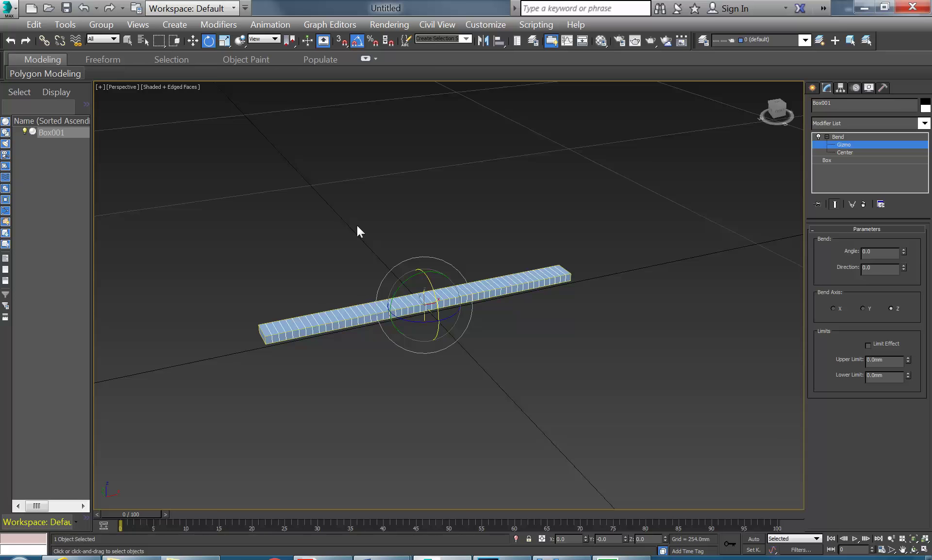
pyautogui.keyDown('alt'); pyautogui.moveTo(378, 250); pyautogui.dragTo(399, 324, button='middle'); pyautogui.keyUp('alt')
pyautogui.moveTo(399, 325); pyautogui.dragTo(433, 309)
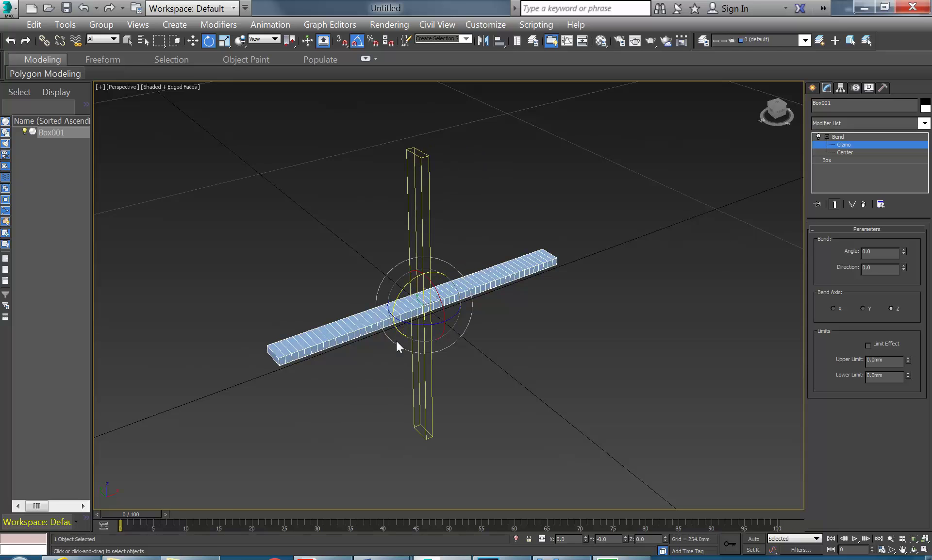
pyautogui.moveTo(431, 311); pyautogui.dragTo(434, 361)
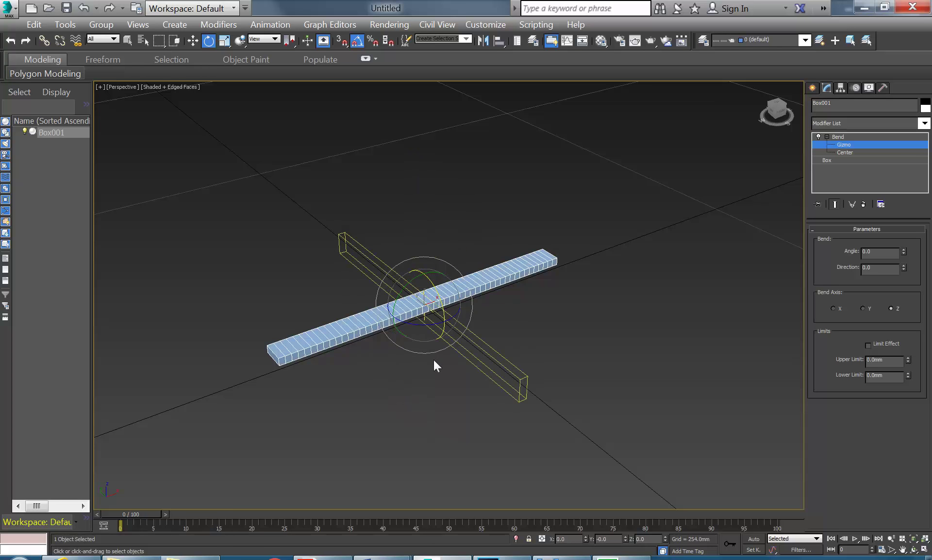
# Leave the Bend gizmo level and turn off Edged Faces in the viewport
pyautogui.click(845, 136)
pyautogui.click(179, 87)
pyautogui.click(209, 139)
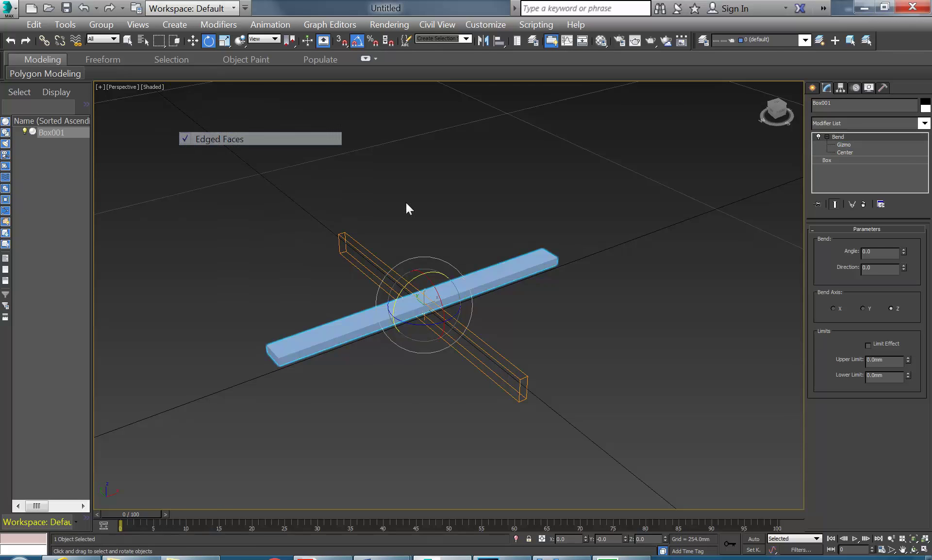
# Set the Bend angle to -2.0, then bring up the tiles-example1.jpg photo
pyautogui.click(618, 293)
pyautogui.click(412, 297)
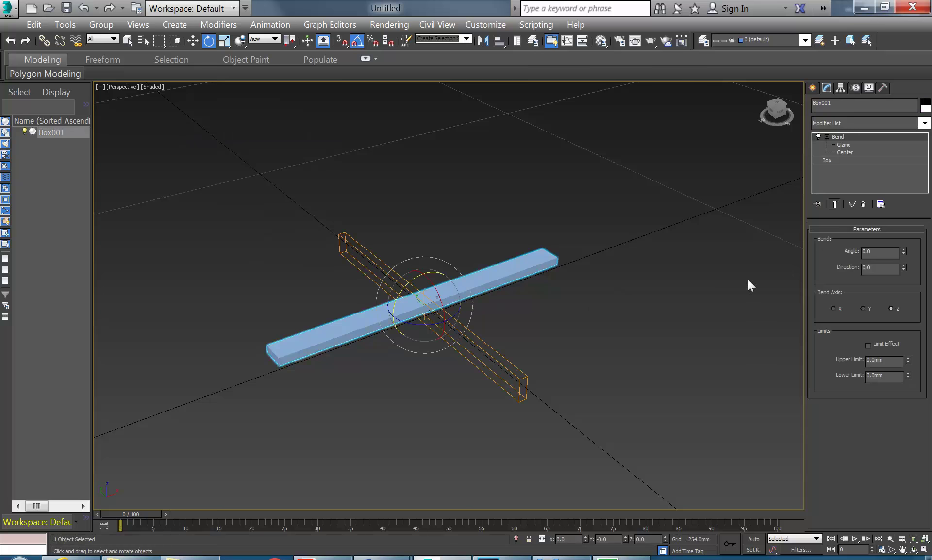
pyautogui.moveTo(904, 249)
pyautogui.mouseDown()
pyautogui.moveTo(904, 228)
pyautogui.moveTo(904, 272)
pyautogui.moveTo(905, 248)
pyautogui.mouseUp()
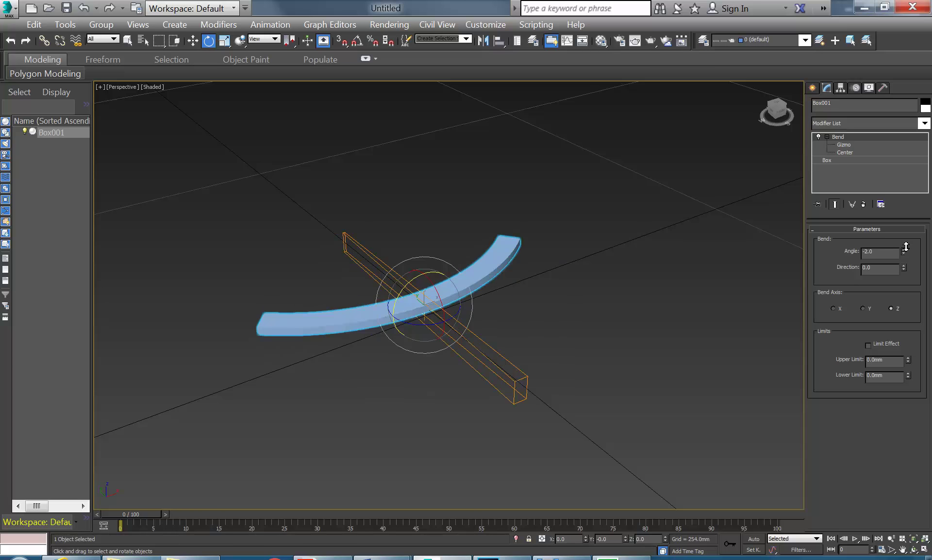
pyautogui.click(591, 554)
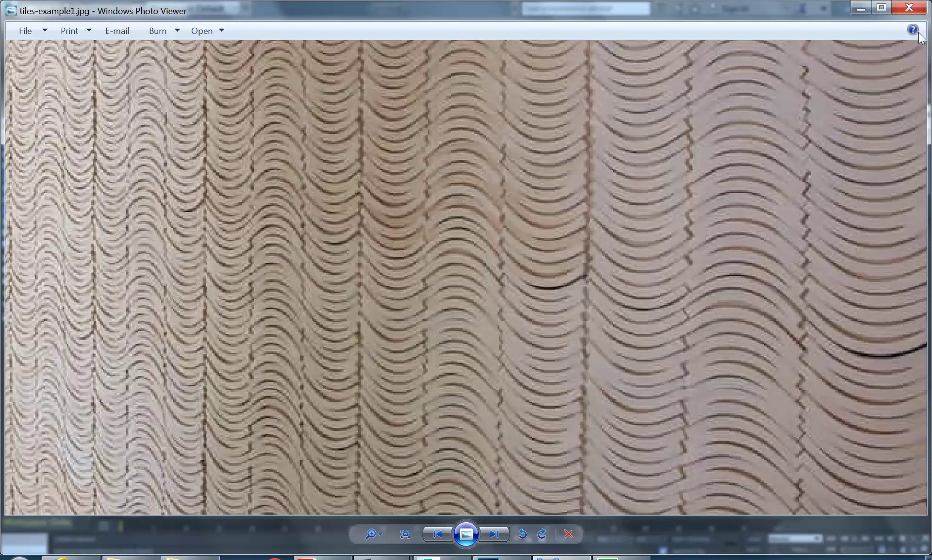
# Close the tile photo, restore the four-viewport layout, and reselect the curved bar in Top view
pyautogui.click(856, 9)
pyautogui.click(921, 549)
pyautogui.rightClick(312, 223)
pyautogui.scroll(5, 287, 162)
pyautogui.click(202, 151)
pyautogui.moveTo(202, 152); pyautogui.dragTo(192, 147, button='middle')
pyautogui.click(267, 210)
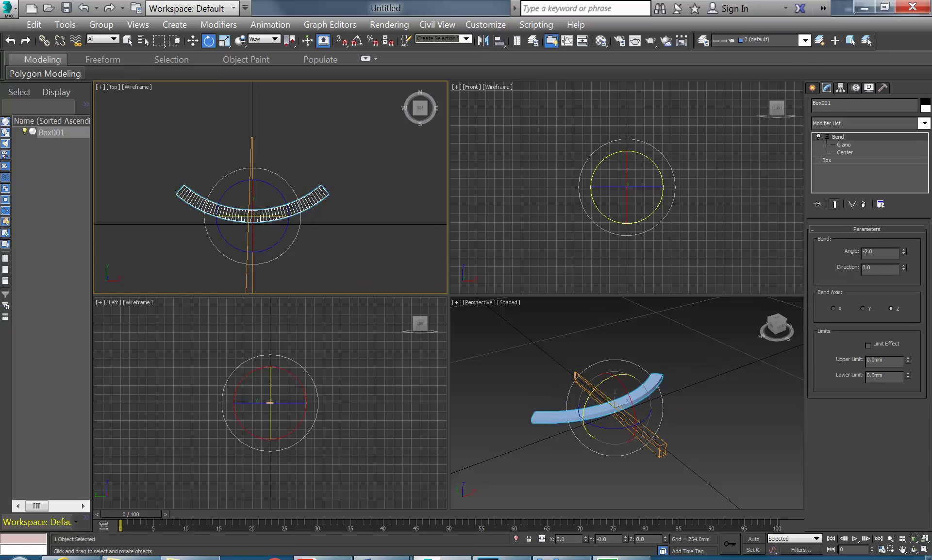
# Pan the Perspective view and select the curved bar
pyautogui.click(195, 142)
pyautogui.scroll(-2, 212, 159)
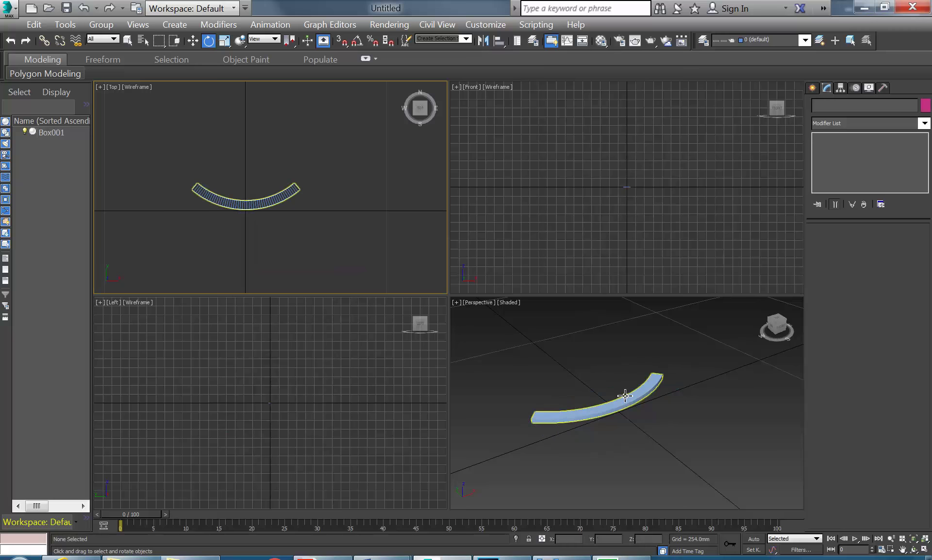
pyautogui.click(607, 408)
pyautogui.moveTo(579, 346); pyautogui.dragTo(607, 409, button='middle')
pyautogui.click(557, 389)
pyautogui.moveTo(557, 388); pyautogui.dragTo(578, 403, button='middle')
pyautogui.click(249, 201)
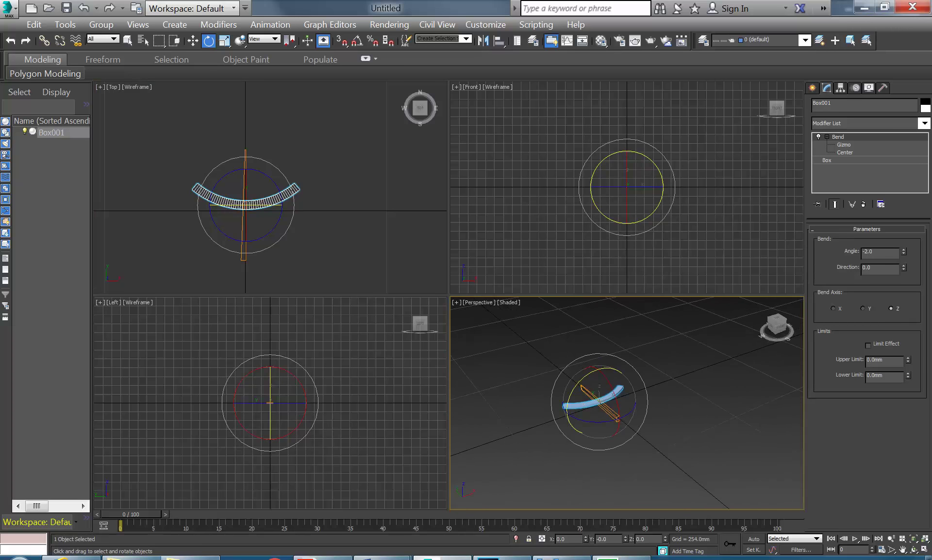
# Tilt the bar freehand about X, then undo that rotation
pyautogui.click(538, 345)
pyautogui.click(594, 399)
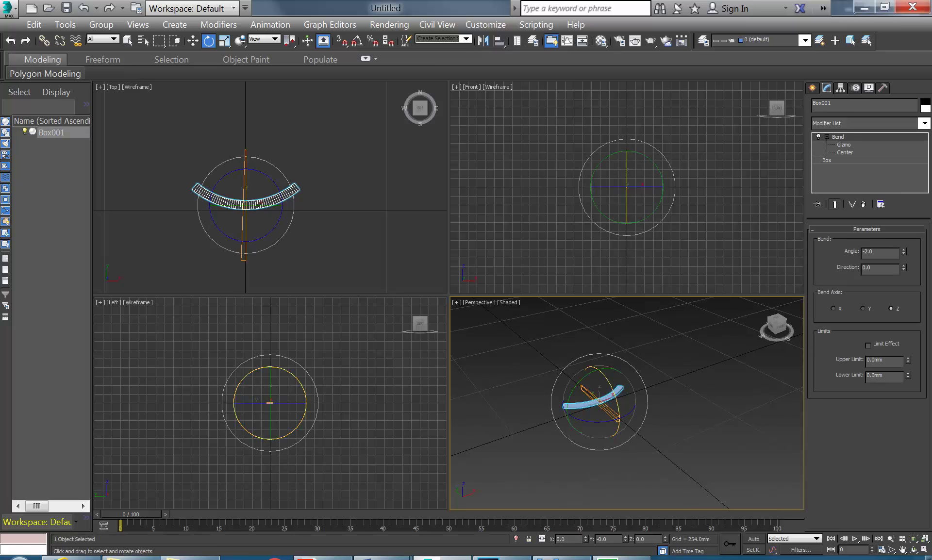
pyautogui.moveTo(594, 401); pyautogui.dragTo(601, 369)
pyautogui.click(83, 8)
# With Angle Snap on, stand Box001 upright by rotating it 90° about X
pyautogui.click(357, 41)
pyautogui.moveTo(598, 369); pyautogui.dragTo(608, 445)
pyautogui.click(541, 398)
pyautogui.click(578, 402)
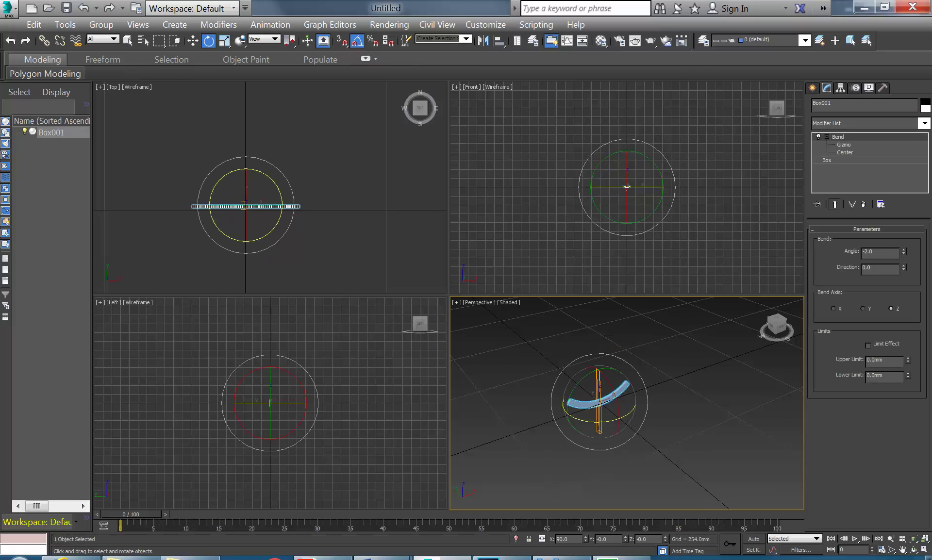
# Maximize the Perspective view and orbit around the upright bent bar
pyautogui.click(926, 552)
pyautogui.moveTo(385, 277); pyautogui.dragTo(418, 412, button='middle')
pyautogui.moveTo(381, 352)
pyautogui.keyDown('alt'); pyautogui.mouseDown(button='middle')
pyautogui.moveTo(402, 364)
pyautogui.moveTo(388, 340)
pyautogui.mouseUp(button='middle'); pyautogui.keyUp('alt')
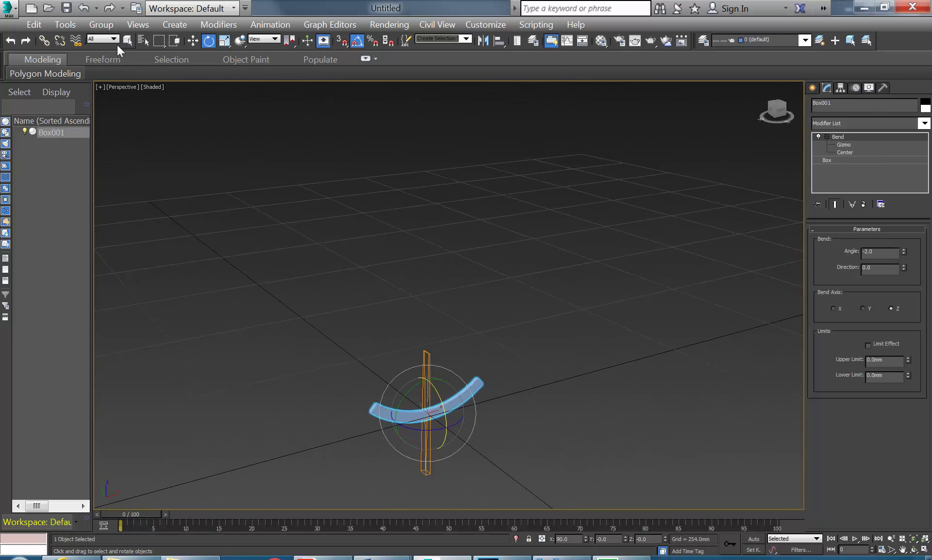
pyautogui.click(66, 25)
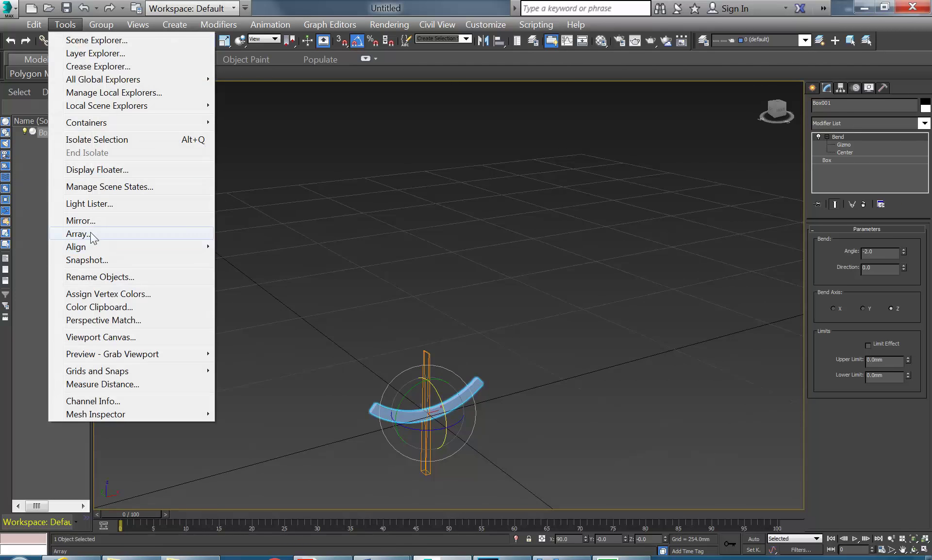
pyautogui.click(93, 235)
pyautogui.moveTo(439, 171); pyautogui.dragTo(277, 68)
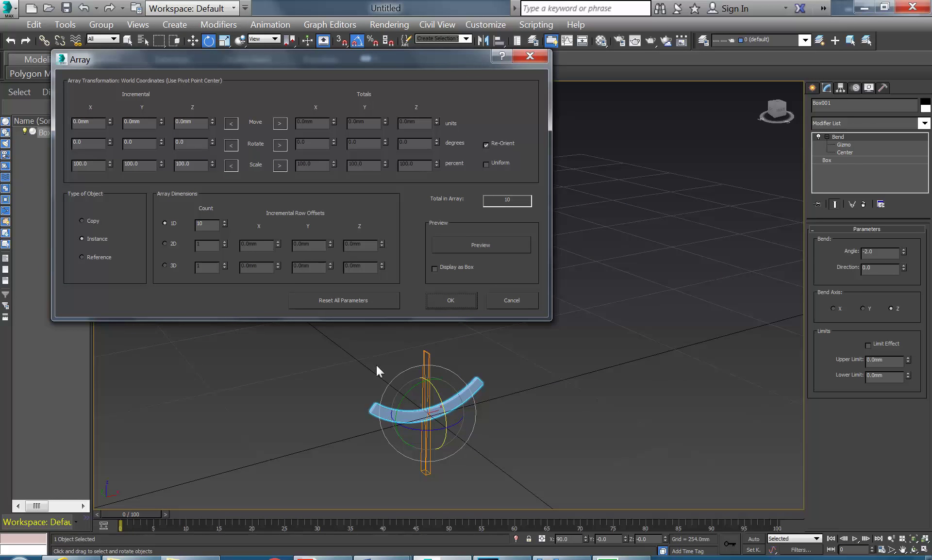
pyautogui.moveTo(383, 68); pyautogui.dragTo(426, 74)
pyautogui.click(575, 314)
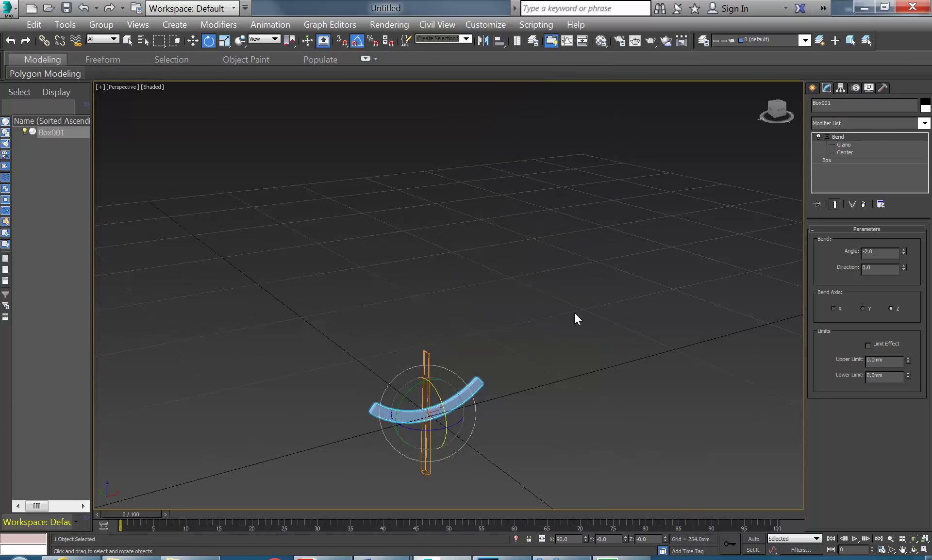
pyautogui.click(193, 41)
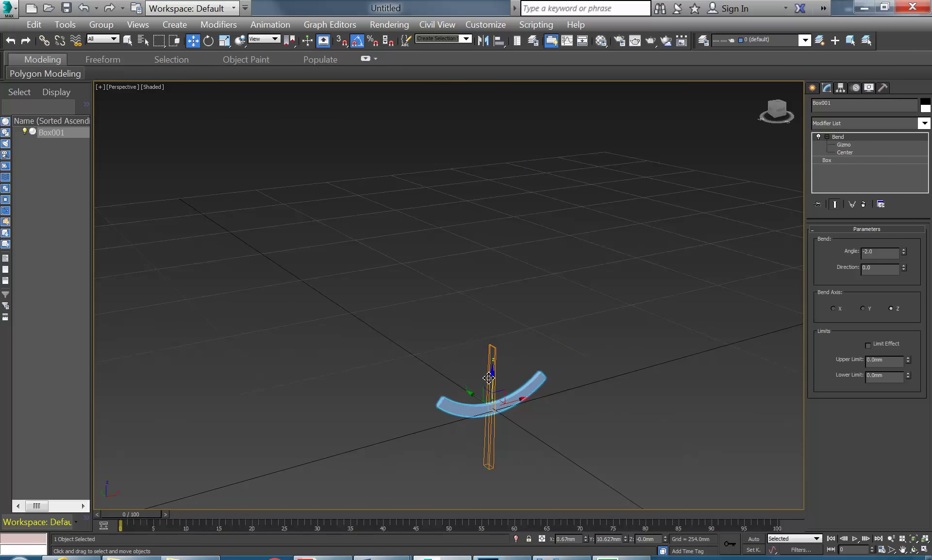
pyautogui.keyDown('alt'); pyautogui.moveTo(395, 342); pyautogui.dragTo(347, 317, button='middle'); pyautogui.keyUp('alt')
# Open the Array dialog, set Incremental Move Z to 15mm, and turn on Preview
pyautogui.click(68, 25)
pyautogui.click(83, 235)
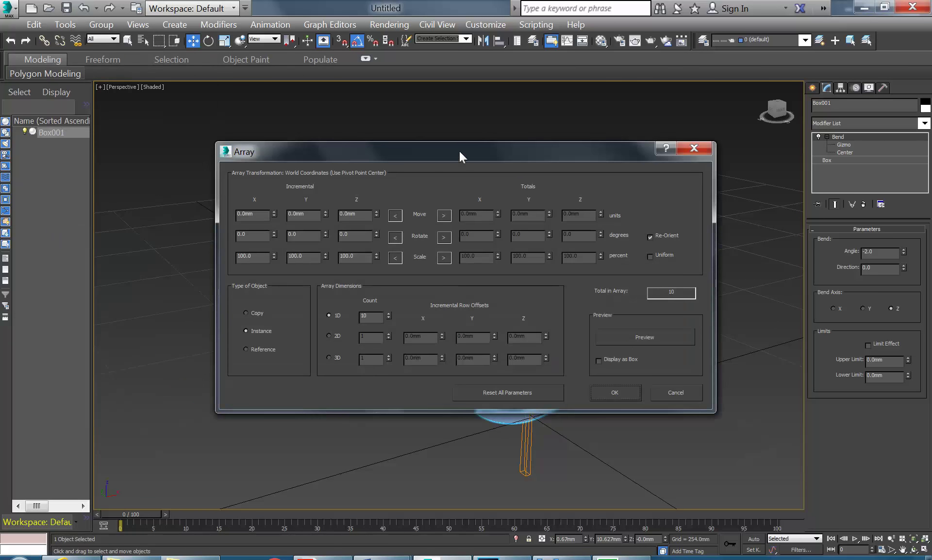
pyautogui.moveTo(459, 148); pyautogui.dragTo(273, 83)
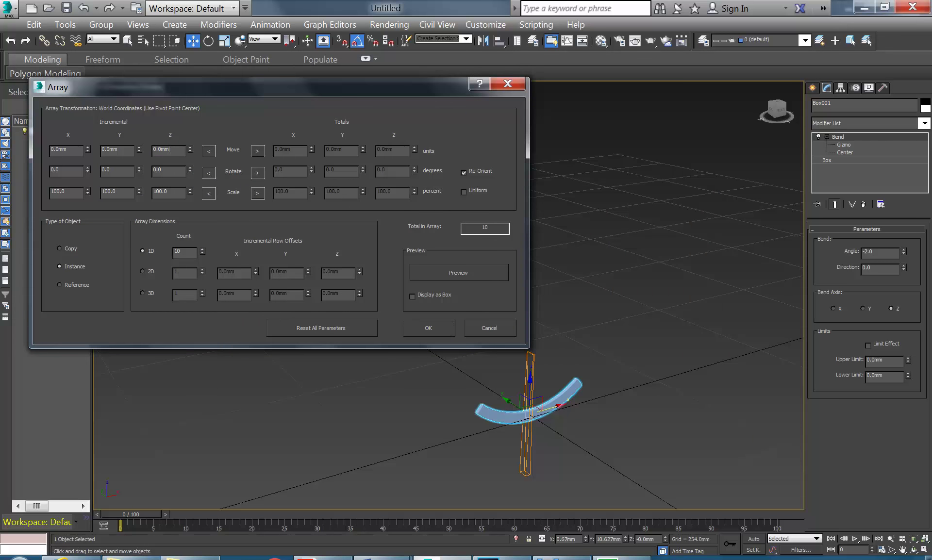
pyautogui.doubleClick(169, 149)
pyautogui.write('15')
pyautogui.click(467, 275)
pyautogui.moveTo(434, 84); pyautogui.dragTo(387, 57)
pyautogui.keyDown('alt'); pyautogui.moveTo(587, 370); pyautogui.dragTo(554, 353, button='middle'); pyautogui.keyUp('alt')
# Change the Z spacing between the arrayed copies to 17mm
pyautogui.moveTo(157, 115); pyautogui.dragTo(159, 113)
pyautogui.rightClick(160, 116)
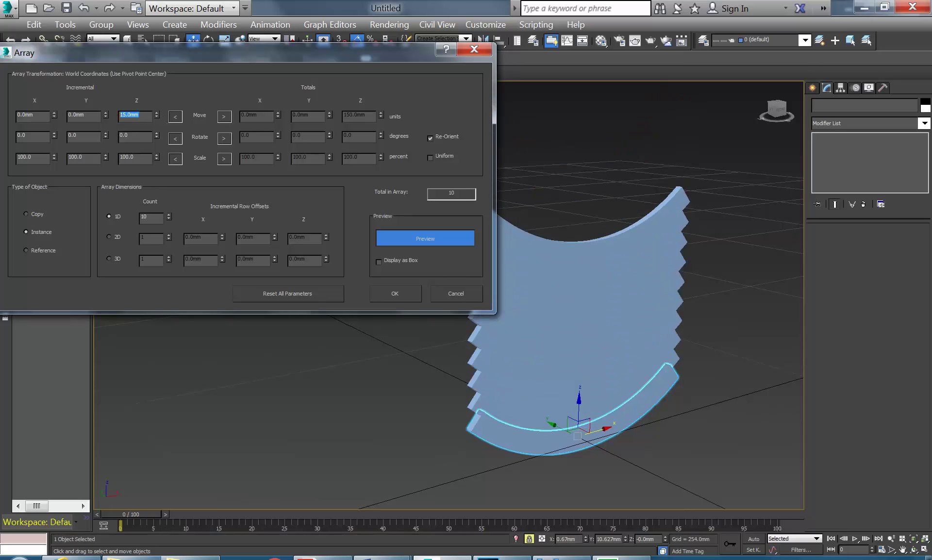
pyautogui.write('17')
pyautogui.click(127, 136)
pyautogui.moveTo(554, 324); pyautogui.dragTo(588, 335, button='middle')
# Set the Z spacing to 19mm and compare the arc stack with the tile photo
pyautogui.moveTo(211, 57); pyautogui.dragTo(226, 65)
pyautogui.scroll(3, 557, 343)
pyautogui.scroll(-2, 562, 351)
pyautogui.scroll(2, 567, 349)
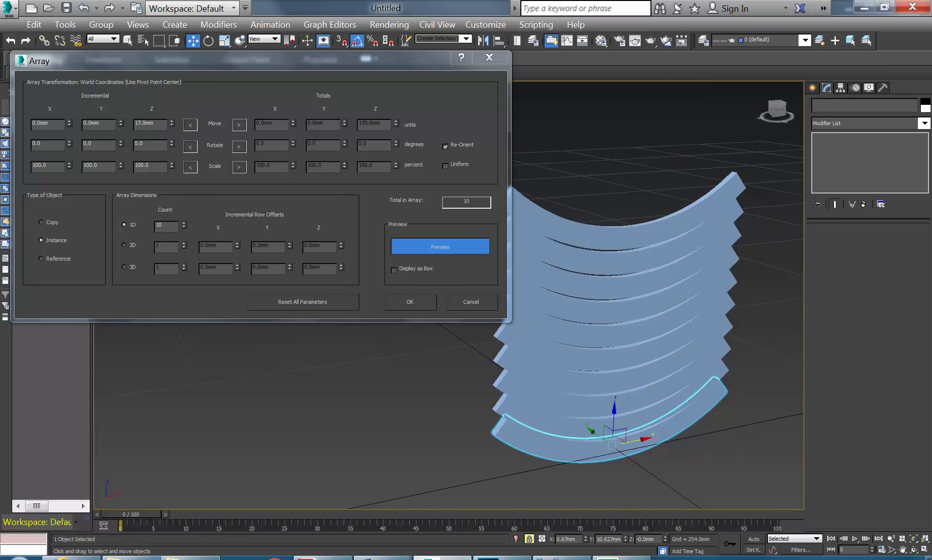
pyautogui.click(123, 120)
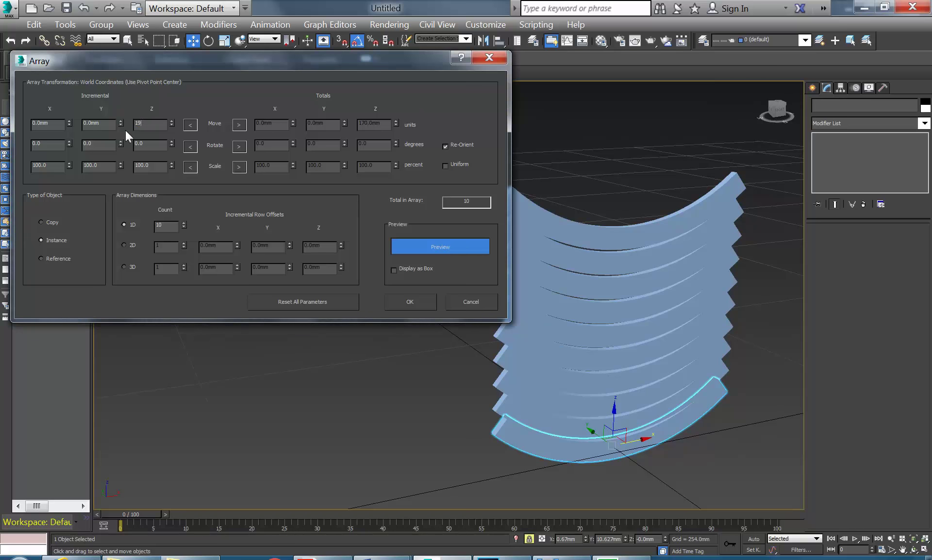
pyautogui.click(154, 148)
pyautogui.keyDown('alt'); pyautogui.moveTo(697, 395); pyautogui.dragTo(608, 410, button='middle'); pyautogui.keyUp('alt')
pyautogui.scroll(4, 608, 411)
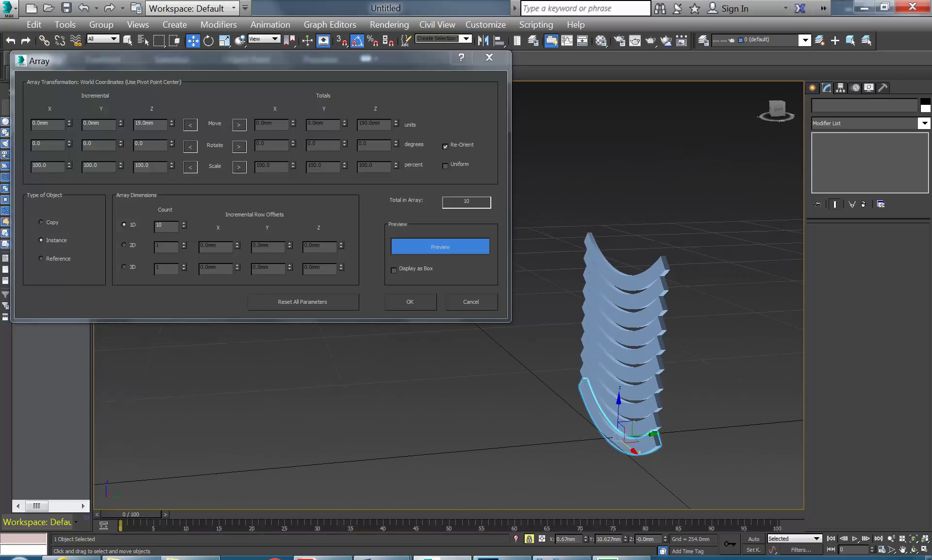
pyautogui.scroll(3, 631, 401)
pyautogui.scroll(2, 638, 400)
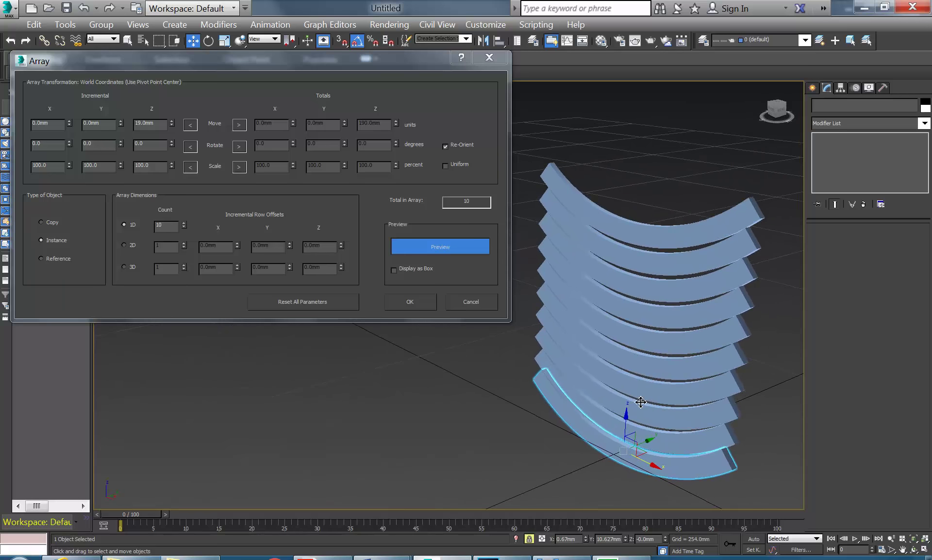
pyautogui.click(563, 558)
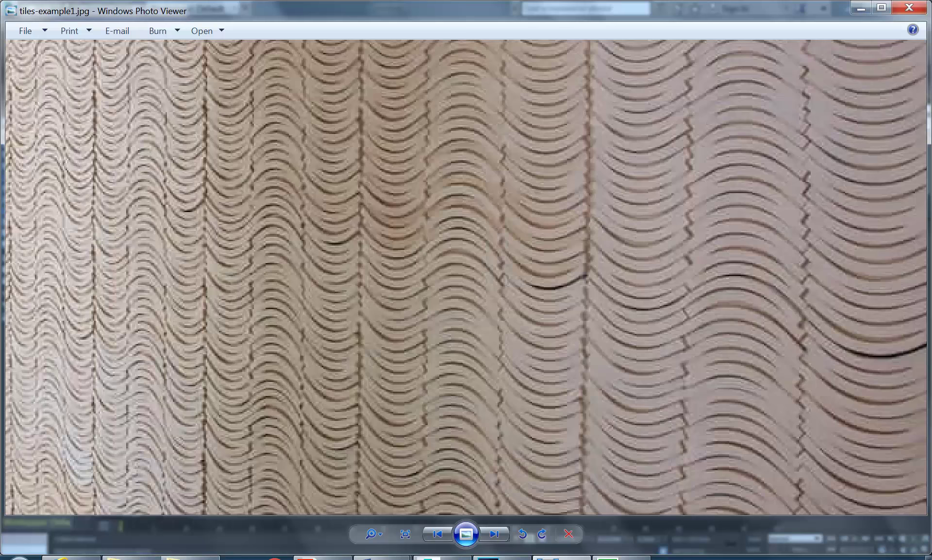
pyautogui.hotkey('alt', 'Tab')
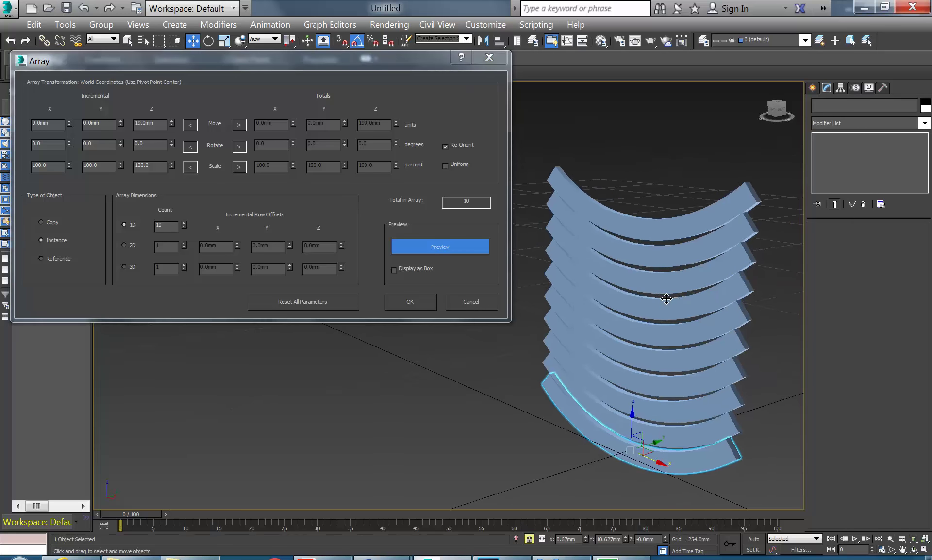
# Raise the Array Count to 53 and pan to see the whole stack
pyautogui.moveTo(184, 223); pyautogui.dragTo(184, 223)
pyautogui.scroll(-3, 615, 332)
pyautogui.scroll(-2, 616, 333)
pyautogui.click(191, 174)
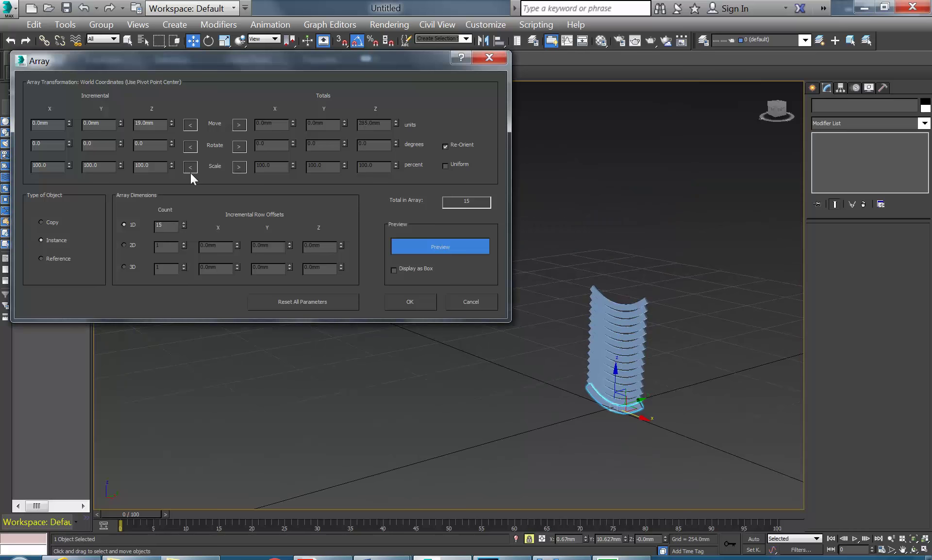
pyautogui.moveTo(184, 225); pyautogui.dragTo(183, 204)
pyautogui.moveTo(540, 280); pyautogui.dragTo(548, 388, button='middle')
# Raise the Count to 78 and confirm the array with OK
pyautogui.click(184, 222)
pyautogui.click(184, 222)
pyautogui.click(184, 222)
pyautogui.click(185, 222)
pyautogui.click(184, 222)
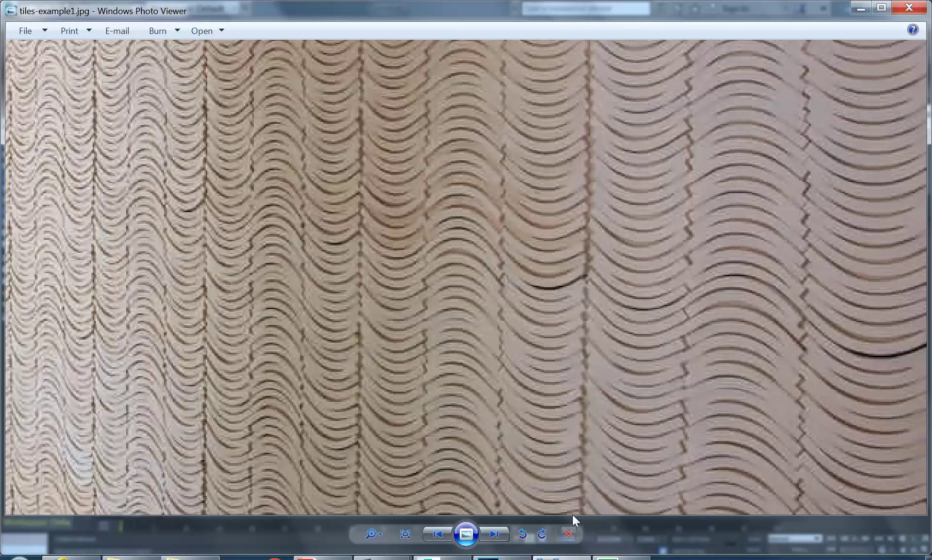
pyautogui.scroll(-3, 573, 452)
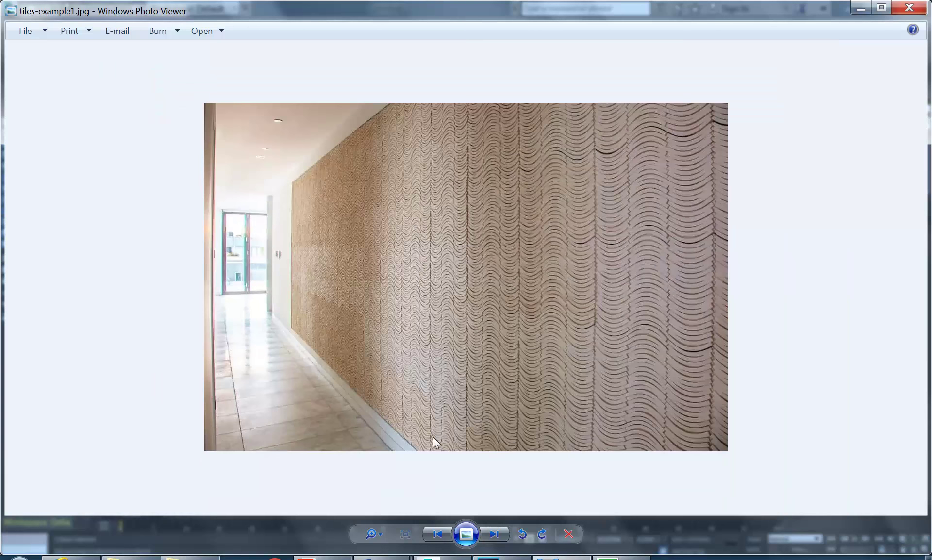
pyautogui.click(861, 8)
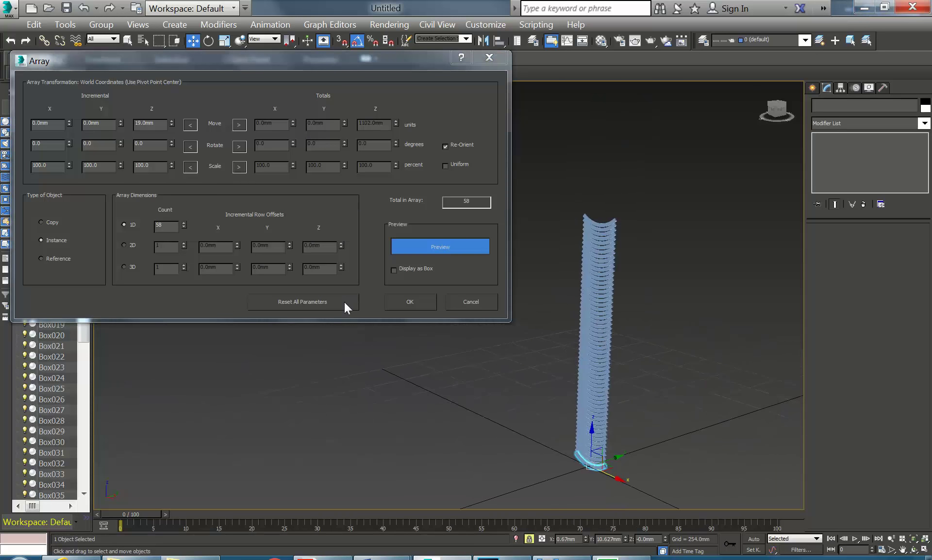
pyautogui.click(183, 223)
pyautogui.click(183, 223)
pyautogui.click(184, 223)
pyautogui.click(184, 223)
pyautogui.moveTo(185, 222); pyautogui.dragTo(185, 217)
pyautogui.click(419, 301)
# Box-select all 78 boxes in the column
pyautogui.click(526, 151)
pyautogui.moveTo(526, 150); pyautogui.dragTo(465, 154, button='middle')
pyautogui.moveTo(487, 95); pyautogui.dragTo(599, 480)
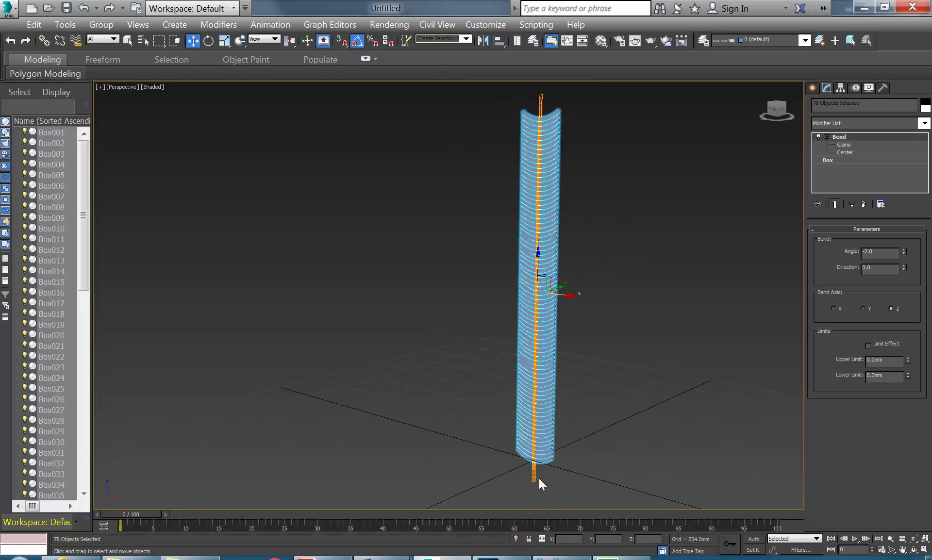
# In the four-view layout, Shift-drag the column in Front view to clone it rightward
pyautogui.click(925, 551)
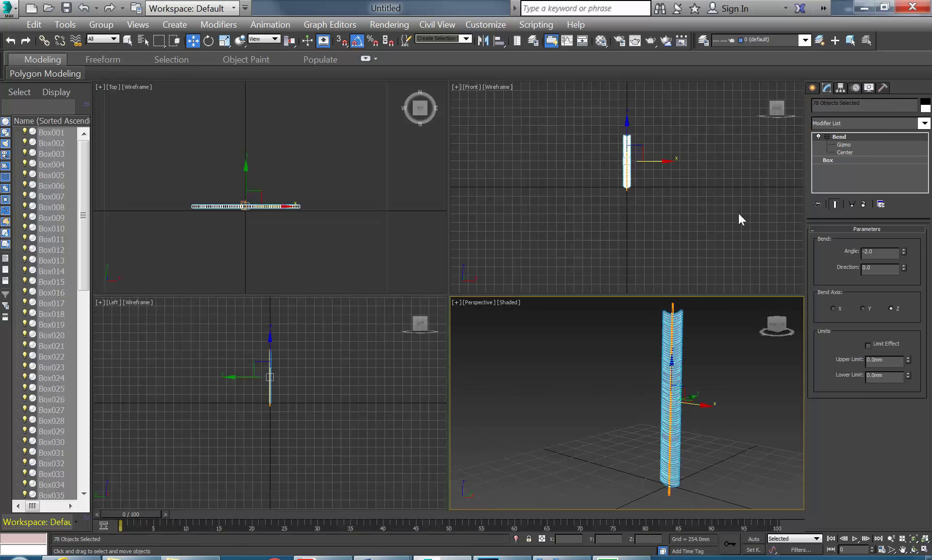
pyautogui.scroll(3, 591, 202)
pyautogui.moveTo(649, 183); pyautogui.dragTo(568, 219, button='middle')
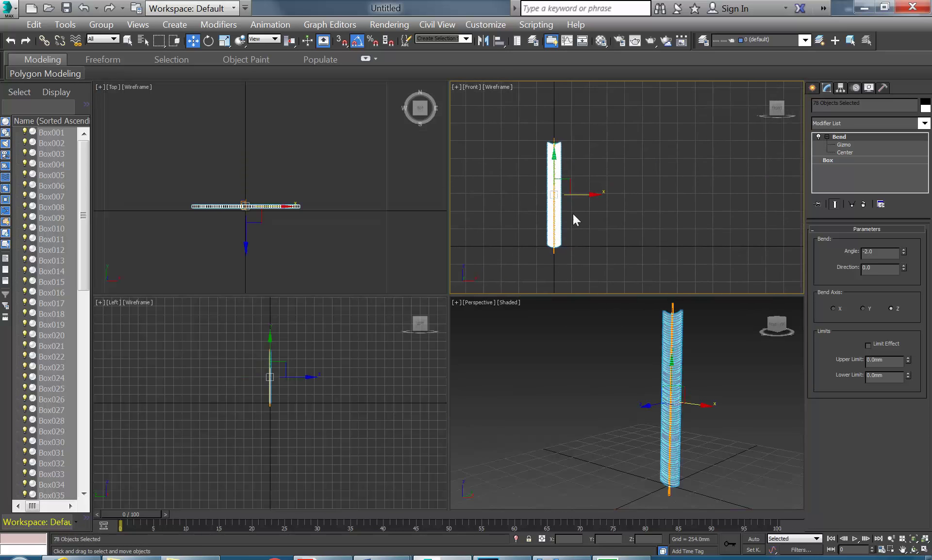
pyautogui.scroll(3, 500, 159)
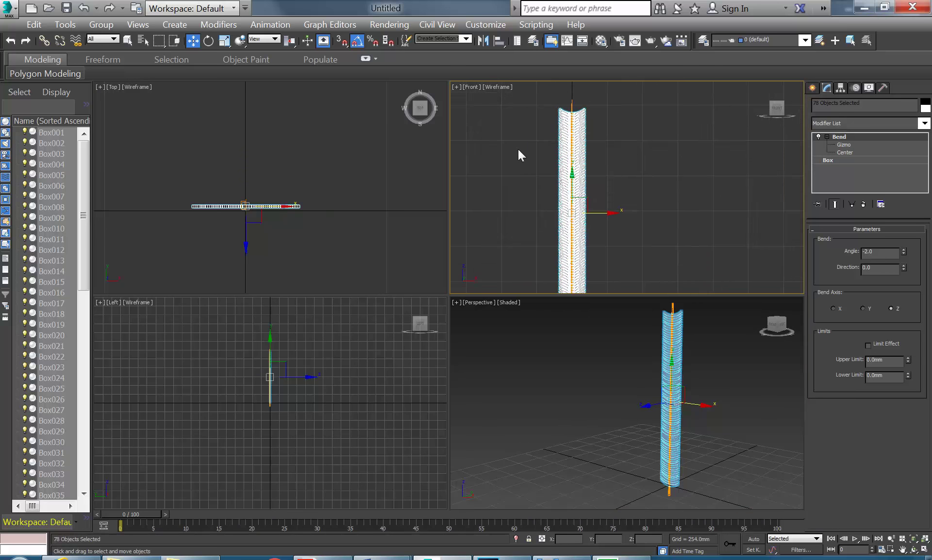
pyautogui.scroll(-2, 510, 146)
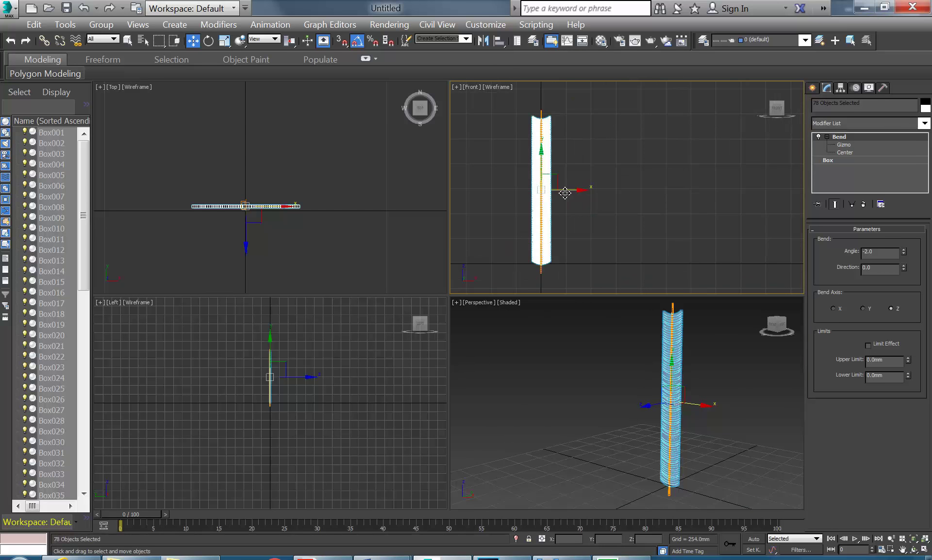
pyautogui.keyDown('shift'); pyautogui.moveTo(564, 193); pyautogui.dragTo(586, 194); pyautogui.keyUp('shift')
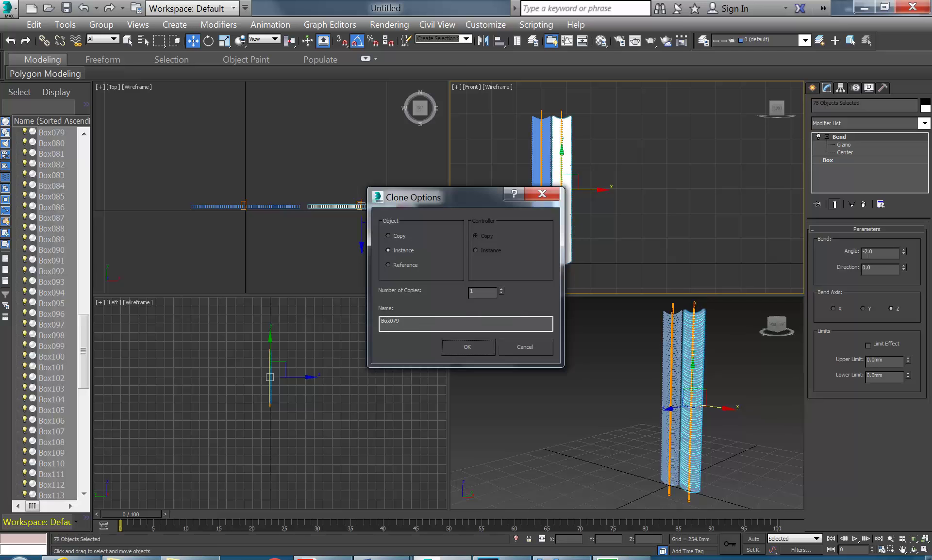
# Confirm the Instance clone, rotate the copy to flip its arcs, and slide it against the original
pyautogui.click(470, 346)
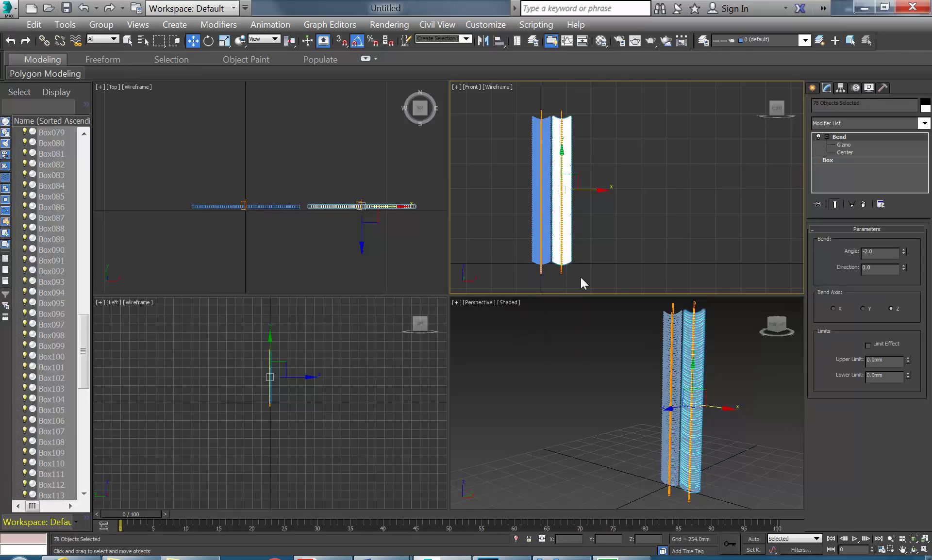
pyautogui.rightClick(566, 178)
pyautogui.click(597, 204)
pyautogui.moveTo(608, 194)
pyautogui.mouseDown()
pyautogui.moveTo(608, 211)
pyautogui.moveTo(608, 194)
pyautogui.mouseUp()
pyautogui.scroll(4, 560, 189)
pyautogui.rightClick(566, 187)
pyautogui.click(578, 194)
pyautogui.scroll(2, 578, 194)
pyautogui.moveTo(605, 192); pyautogui.dragTo(601, 191)
pyautogui.scroll(3, 619, 389)
pyautogui.scroll(-5, 620, 394)
# Maximize the Perspective view and select the top box, Box078
pyautogui.click(610, 367)
pyautogui.keyDown('alt'); pyautogui.moveTo(627, 350); pyautogui.dragTo(597, 427, button='middle'); pyautogui.keyUp('alt')
pyautogui.click(925, 549)
pyautogui.keyDown('alt'); pyautogui.moveTo(559, 340); pyautogui.dragTo(542, 321, button='middle'); pyautogui.keyUp('alt')
pyautogui.scroll(8, 505, 198)
pyautogui.click(527, 272)
pyautogui.moveTo(527, 272); pyautogui.dragTo(463, 263, button='middle')
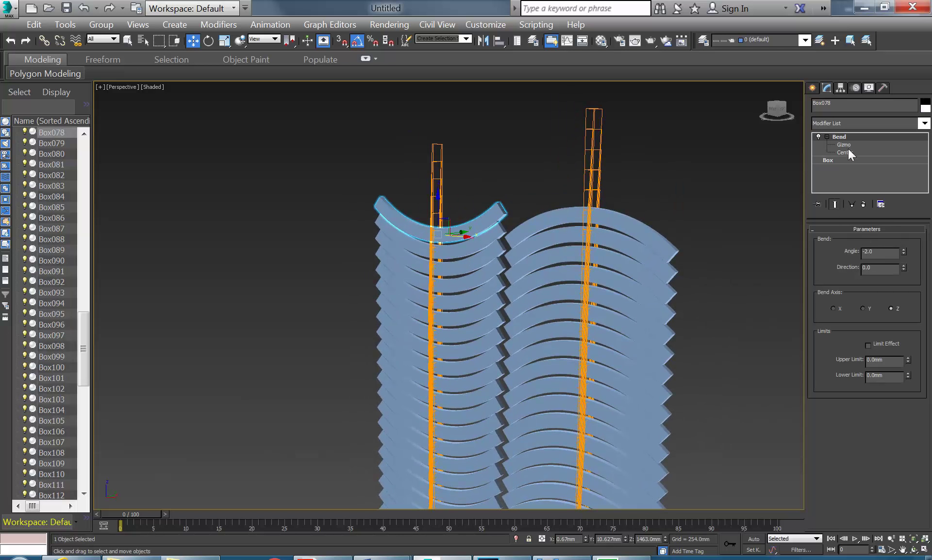
# Test the Bend angle, deepening it to -5.0 and easing back to -1.5
pyautogui.click(904, 253)
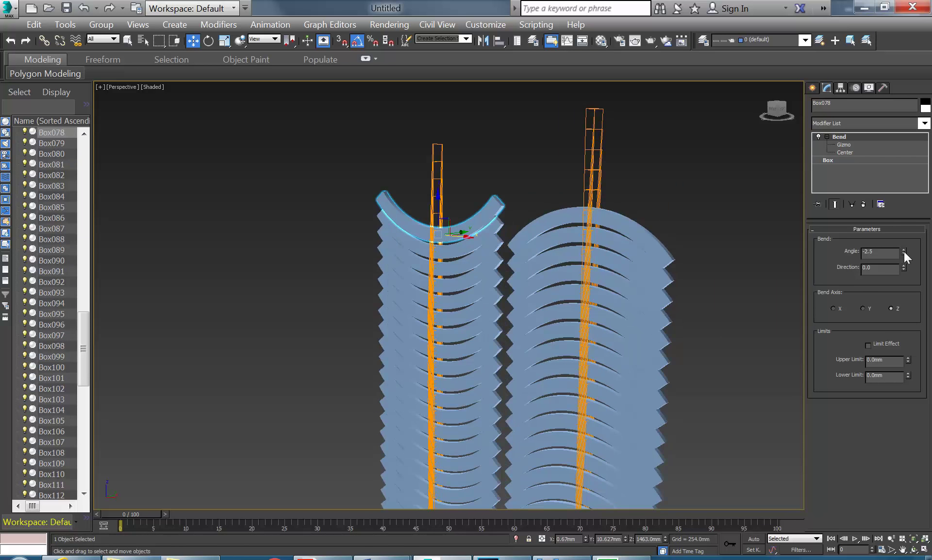
pyautogui.click(904, 253)
pyautogui.click(904, 253)
pyautogui.click(904, 253)
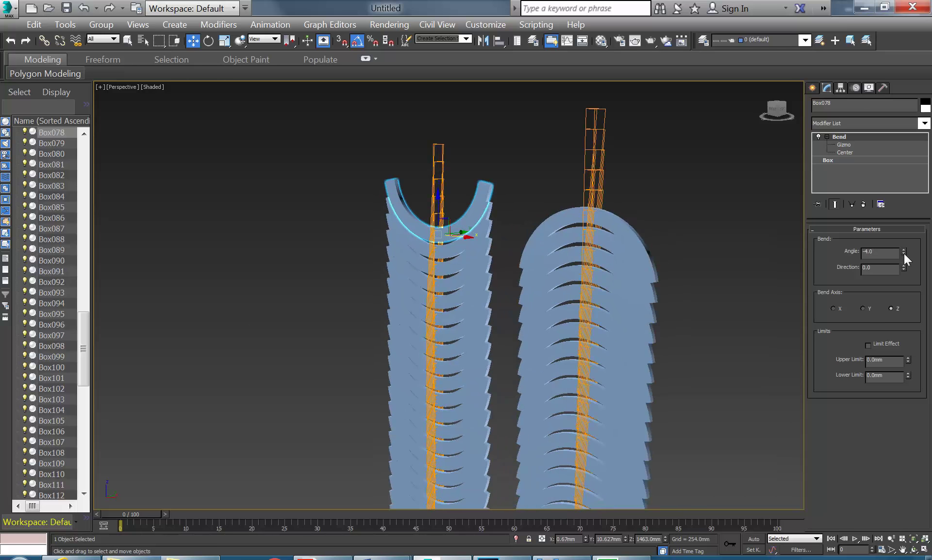
pyautogui.click(904, 254)
pyautogui.click(905, 253)
pyautogui.click(904, 253)
pyautogui.click(904, 249)
pyautogui.click(904, 248)
pyautogui.click(904, 248)
pyautogui.click(904, 249)
pyautogui.click(904, 249)
pyautogui.click(904, 248)
pyautogui.click(904, 249)
pyautogui.click(905, 248)
# Reset the Bend angle to -2.0
pyautogui.scroll(-10, 583, 262)
pyautogui.scroll(4, 570, 256)
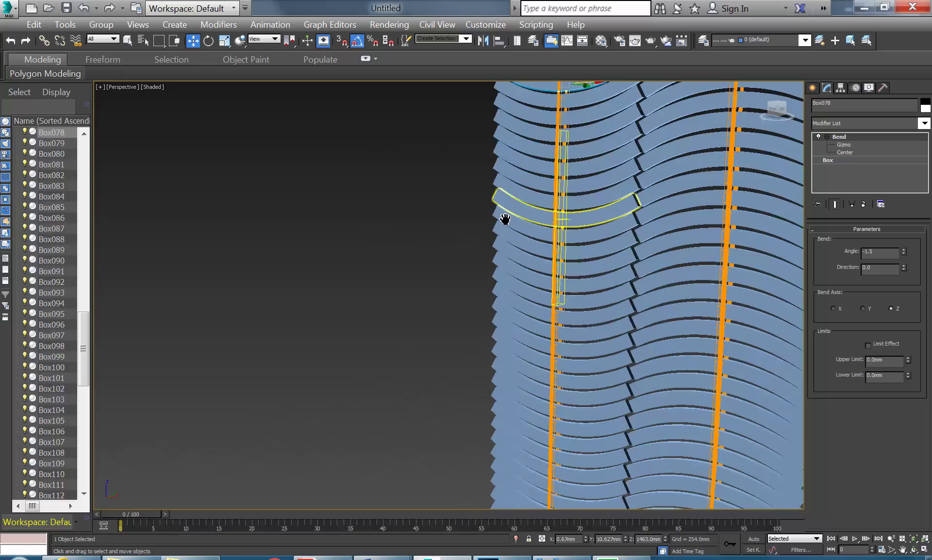
pyautogui.scroll(-2, 502, 225)
pyautogui.moveTo(487, 235); pyautogui.dragTo(507, 244, button='middle')
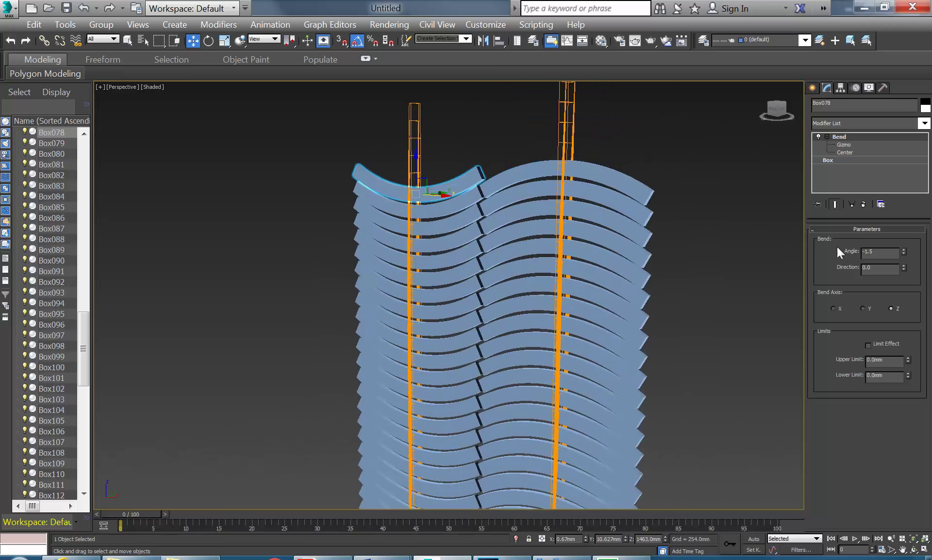
pyautogui.click(904, 255)
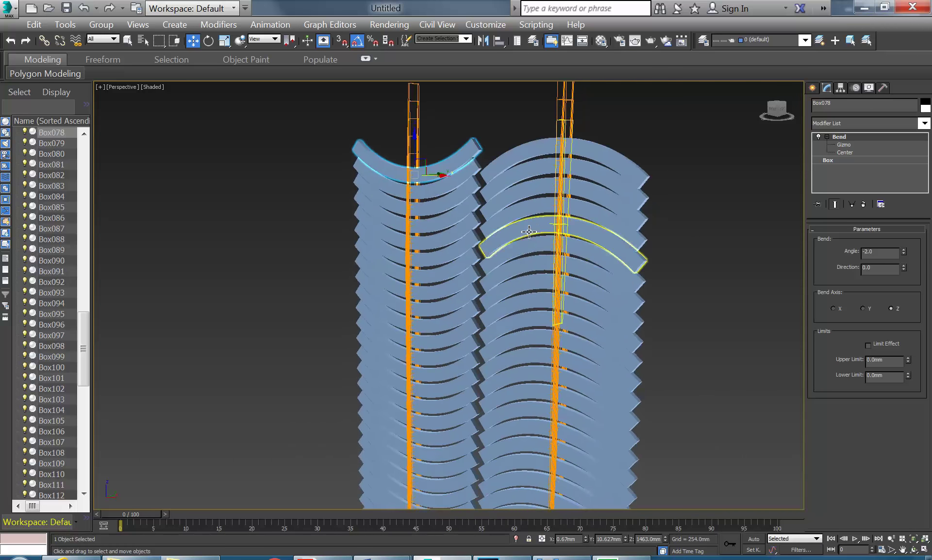
pyautogui.scroll(-8, 530, 232)
pyautogui.scroll(-2, 500, 280)
# Select all 156 boxes in both columns and return to the four-view layout
pyautogui.click(457, 268)
pyautogui.scroll(-1, 489, 291)
pyautogui.scroll(6, 489, 291)
pyautogui.scroll(-5, 447, 311)
pyautogui.moveTo(447, 311); pyautogui.dragTo(469, 298, button='middle')
pyautogui.moveTo(454, 119); pyautogui.dragTo(576, 425)
pyautogui.hotkey('alt', 'w')
pyautogui.middleClick(249, 206)
pyautogui.scroll(-2, 232, 199)
pyautogui.moveTo(232, 199); pyautogui.dragTo(238, 219, button='middle')
pyautogui.middleClick(581, 412)
pyautogui.scroll(-4, 531, 197)
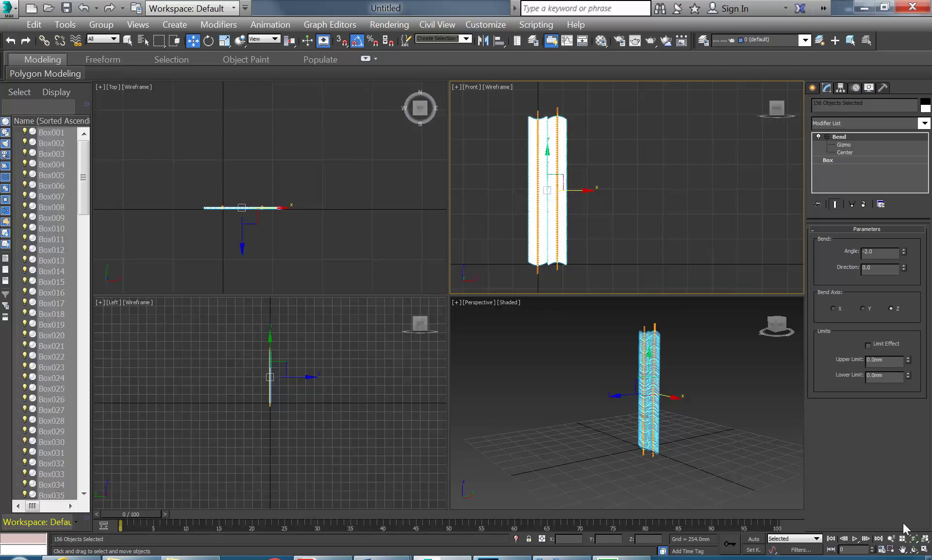
# In the Array dialog, zero the Z move, set X move to 406.4mm, and preview
pyautogui.click(924, 550)
pyautogui.moveTo(335, 223); pyautogui.dragTo(318, 223, button='middle')
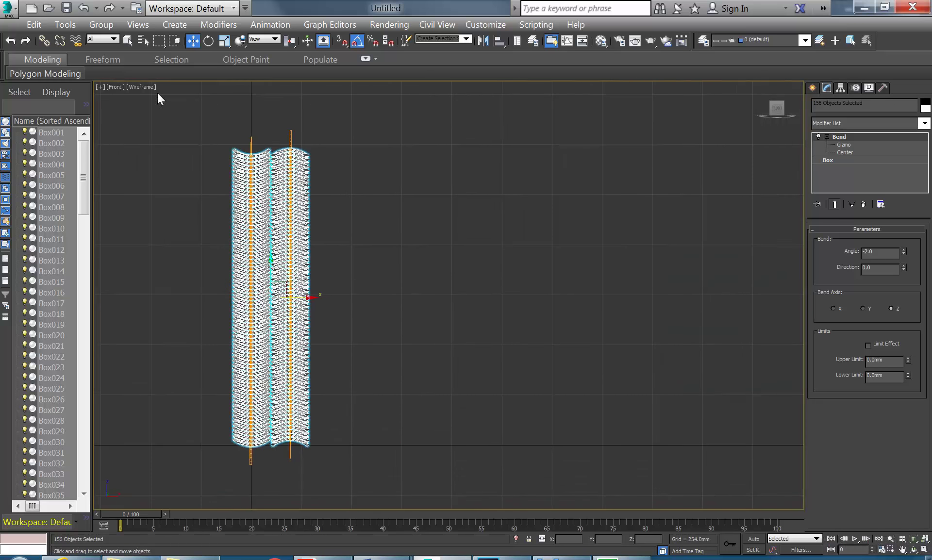
pyautogui.click(64, 24)
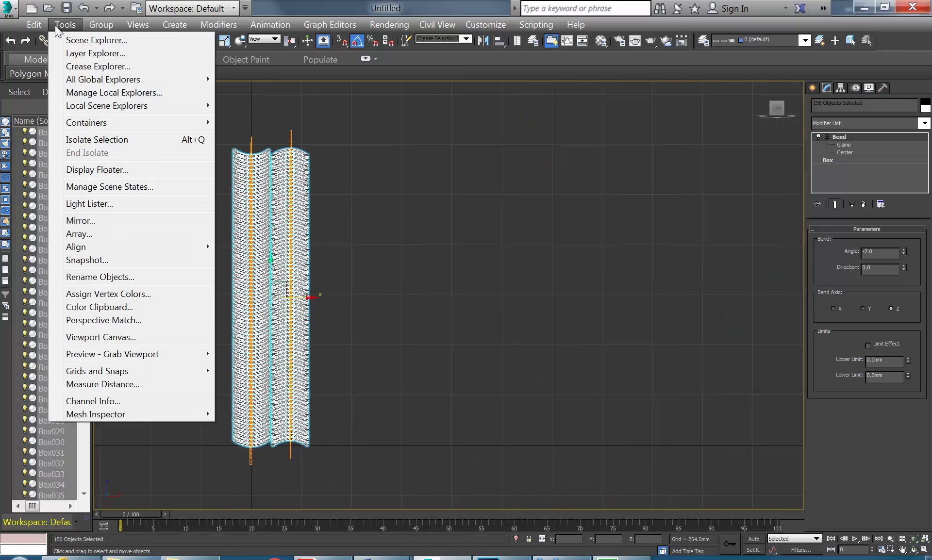
pyautogui.click(80, 234)
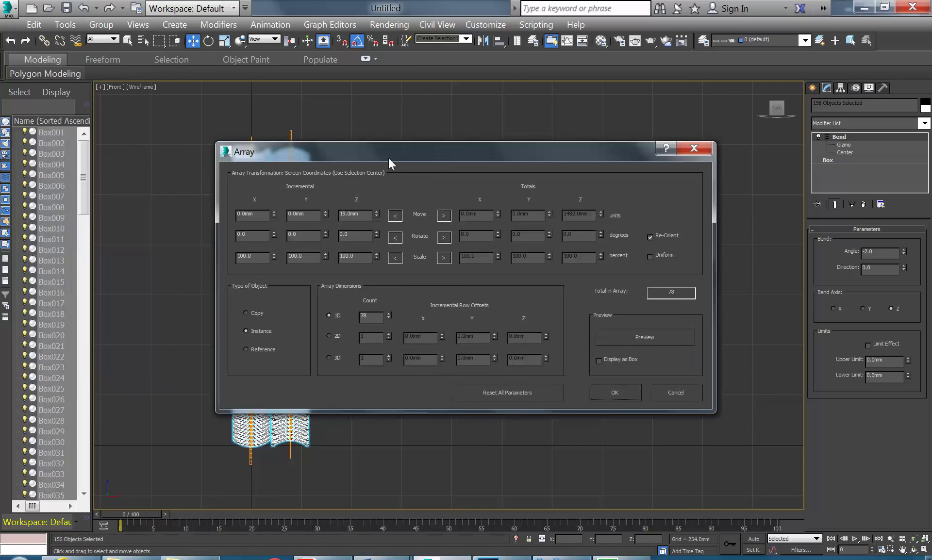
pyautogui.moveTo(389, 158); pyautogui.dragTo(592, 103)
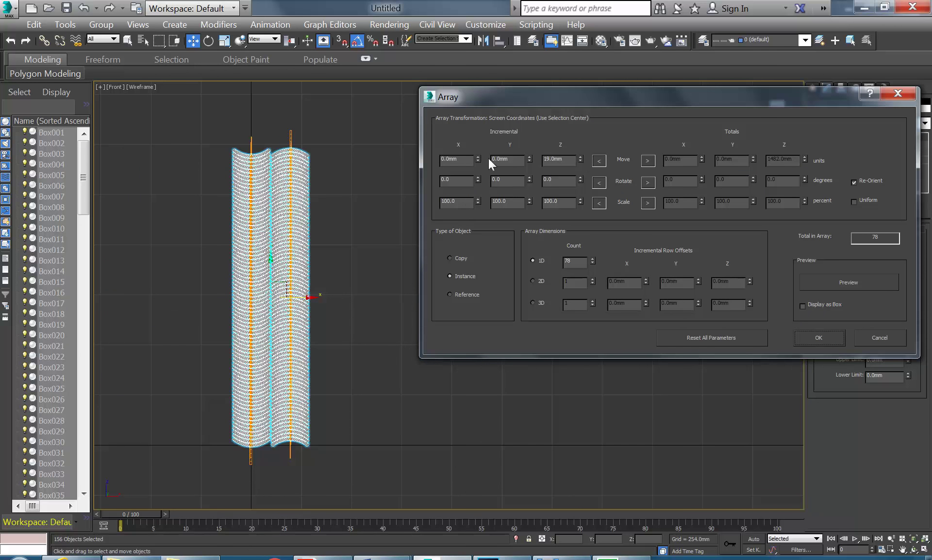
pyautogui.rightClick(581, 160)
pyautogui.moveTo(478, 159); pyautogui.dragTo(477, 143)
pyautogui.click(854, 284)
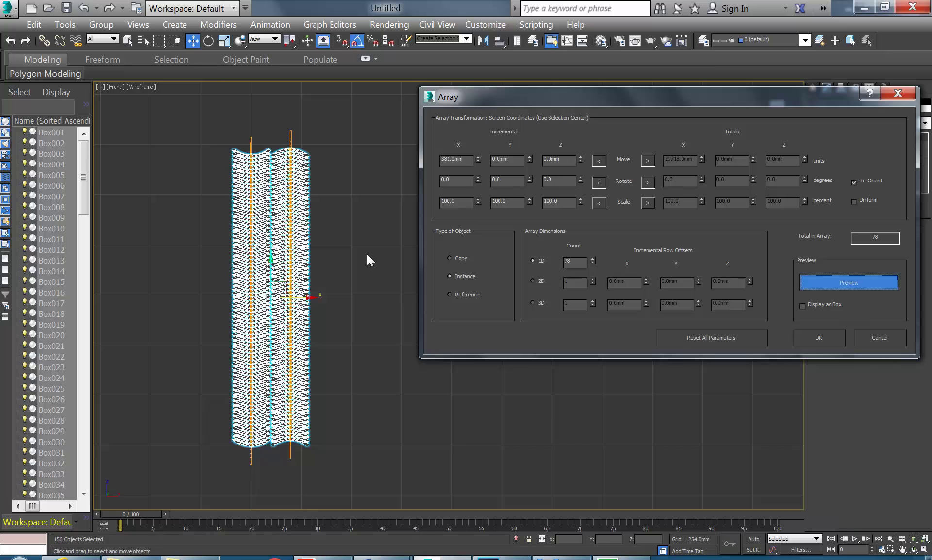
pyautogui.scroll(5, 299, 172)
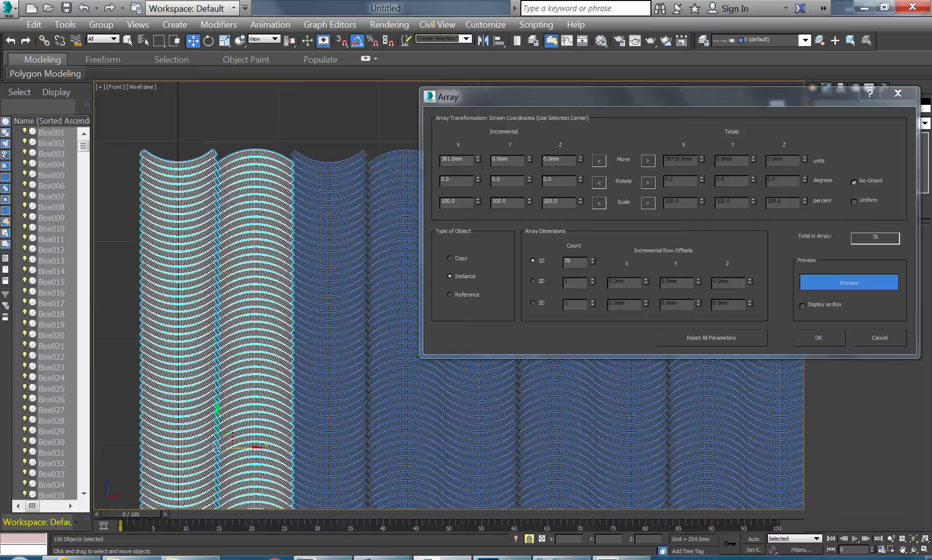
pyautogui.click(478, 157)
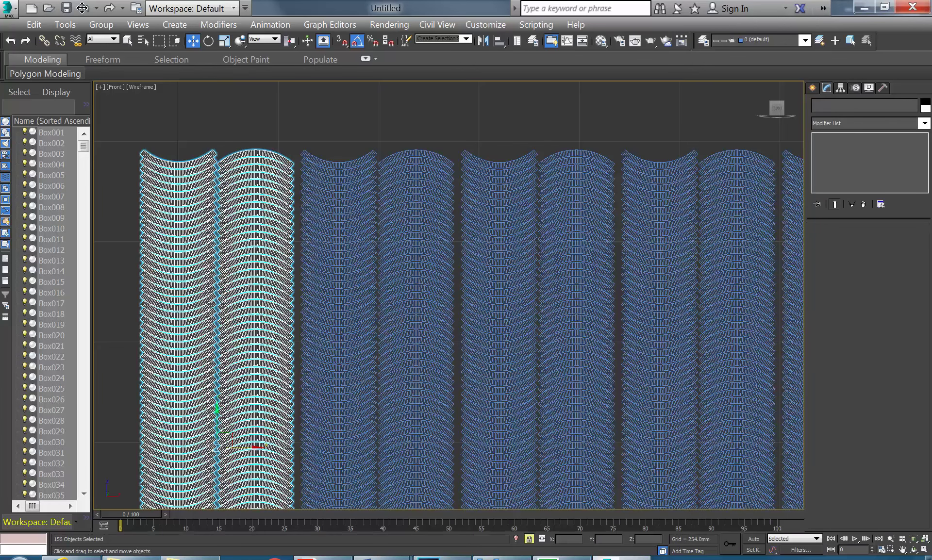
# Window-select all 156 wave boxes in the Front viewport
pyautogui.click(370, 291)
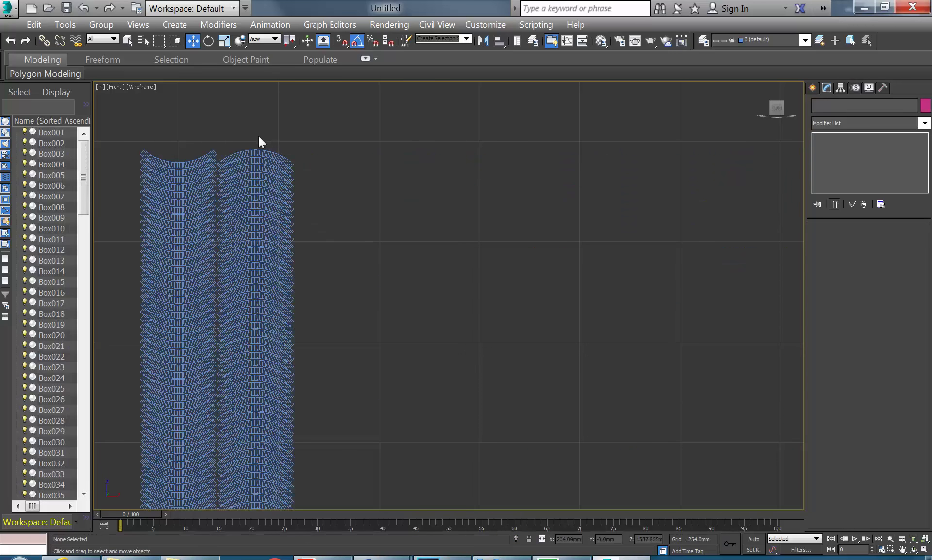
pyautogui.scroll(-4, 258, 139)
pyautogui.moveTo(219, 114); pyautogui.dragTo(330, 384)
pyautogui.scroll(2, 202, 167)
pyautogui.moveTo(205, 218); pyautogui.dragTo(187, 214, button='middle')
pyautogui.click(65, 25)
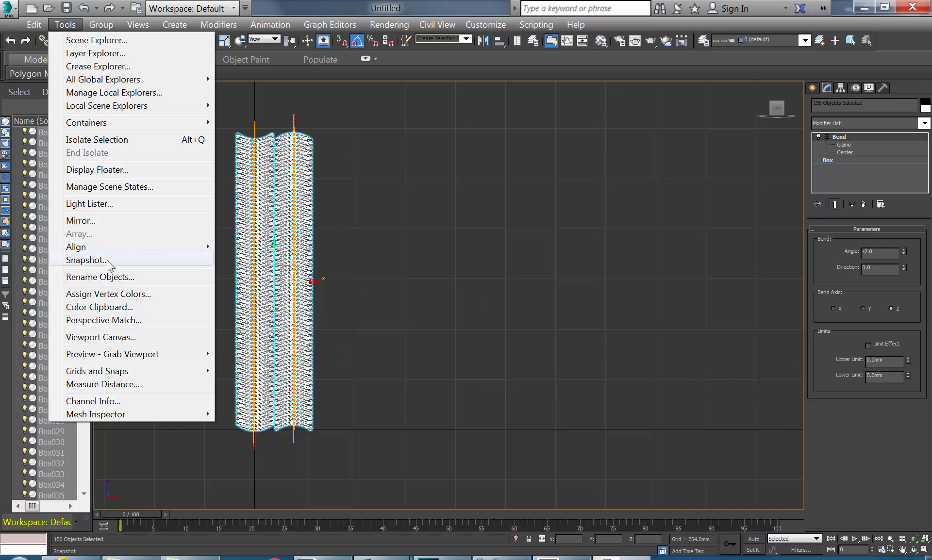
pyautogui.click(316, 220)
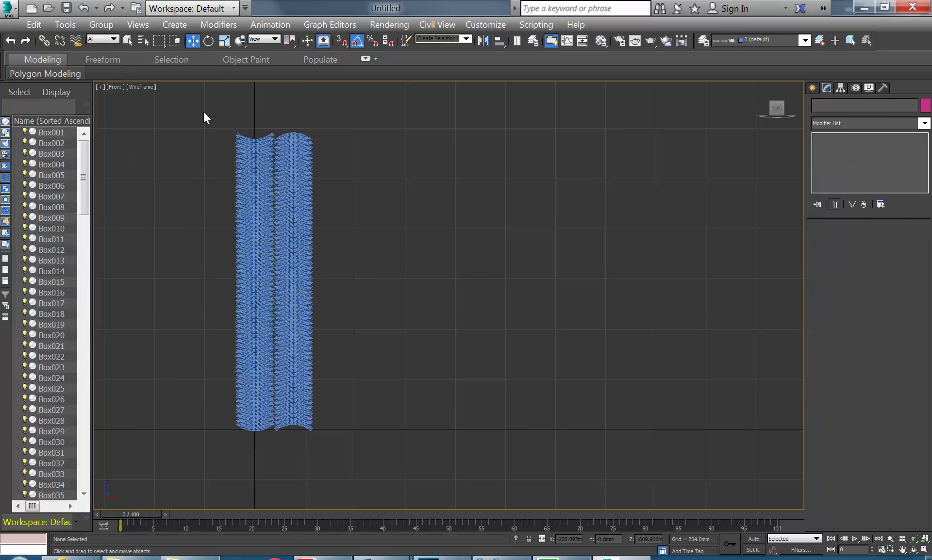
pyautogui.moveTo(204, 114); pyautogui.dragTo(336, 428)
# Reselect the 156 boxes, open and cancel the Array settings, then select them again
pyautogui.click(60, 21)
pyautogui.click(500, 317)
pyautogui.scroll(2, 379, 294)
pyautogui.scroll(-2, 378, 293)
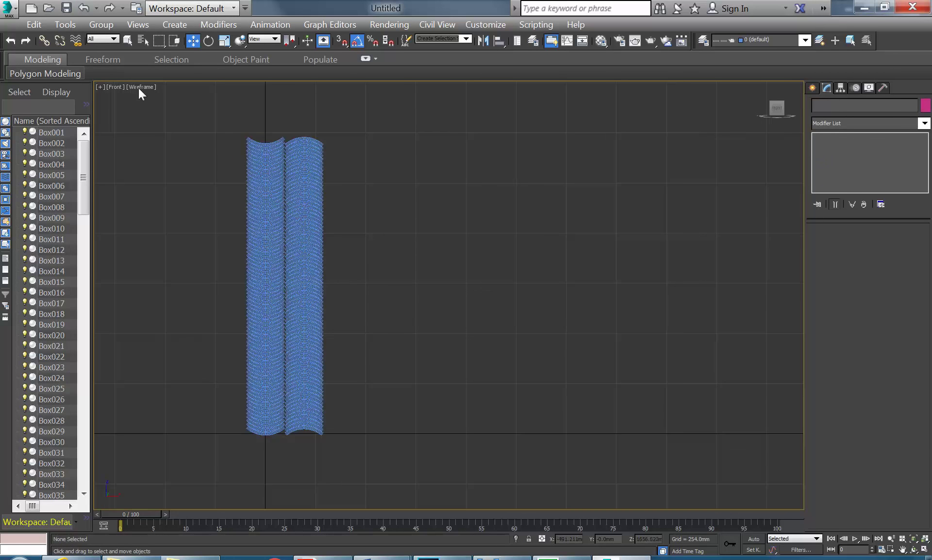
pyautogui.click(83, 8)
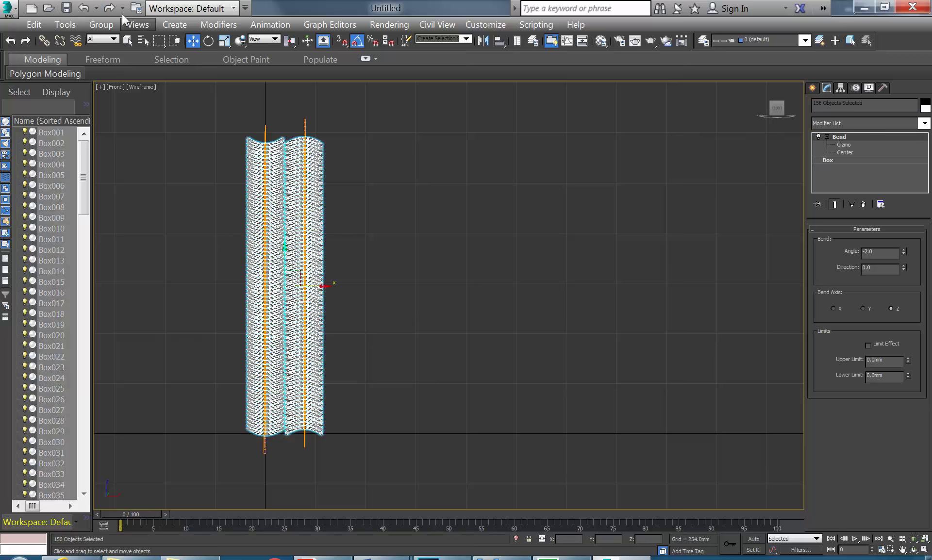
pyautogui.click(84, 8)
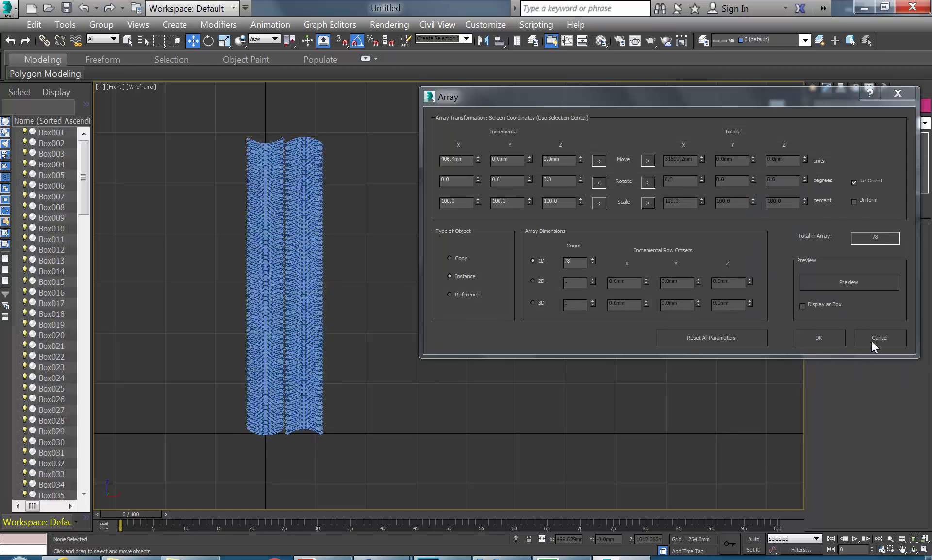
pyautogui.click(873, 340)
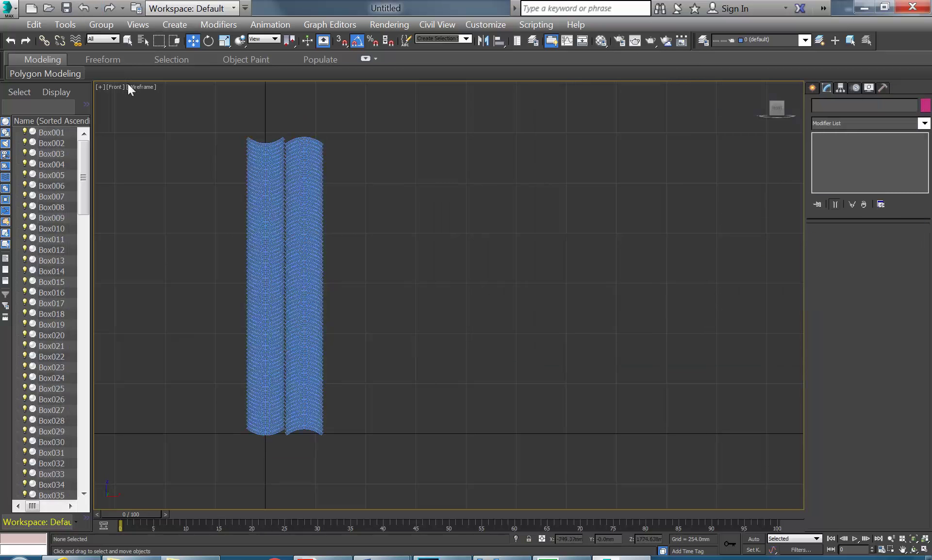
pyautogui.moveTo(203, 101); pyautogui.dragTo(371, 431)
pyautogui.click(65, 24)
# Set the array count to 20 and preview the copies
pyautogui.click(100, 236)
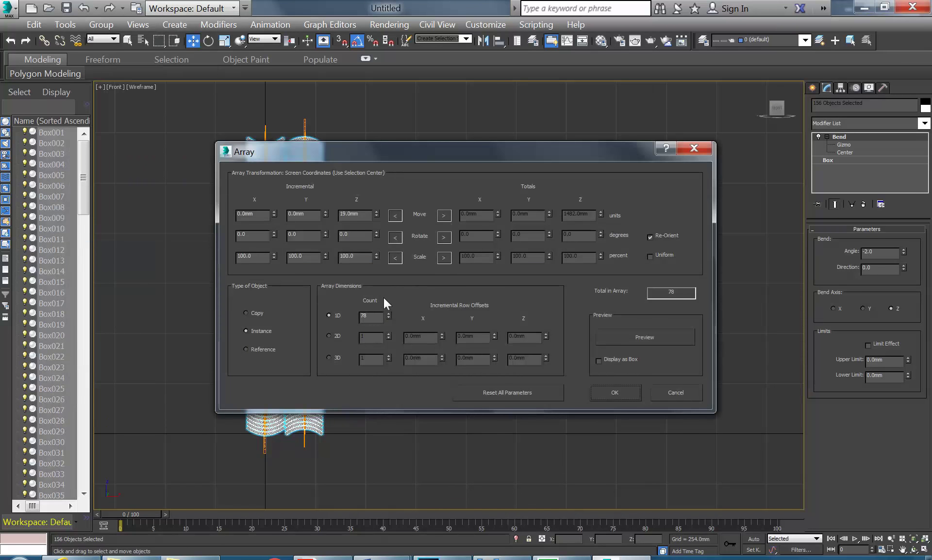
pyautogui.write('20')
pyautogui.click(637, 336)
pyautogui.moveTo(520, 149); pyautogui.dragTo(683, 125)
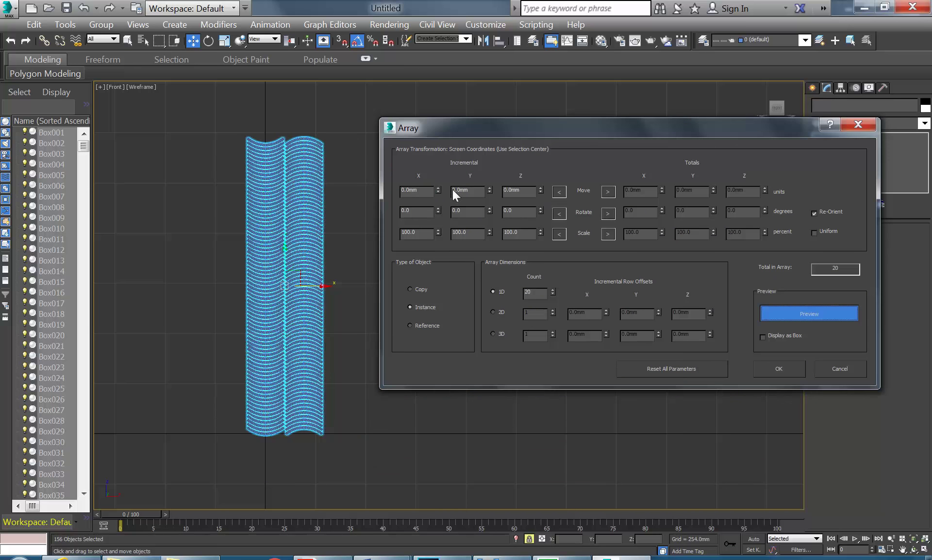
# Set the X spacing to 390mm and build the 20-copy array
pyautogui.click(414, 190)
pyautogui.write('400')
pyautogui.press('Return')
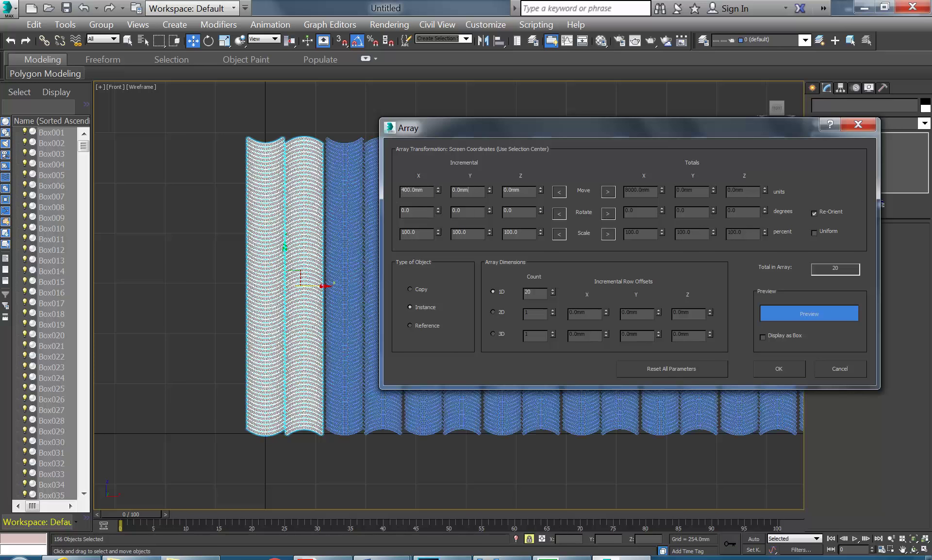
pyautogui.hotkey('shift', 'Tab')
pyautogui.write('390')
pyautogui.press('Tab')
pyautogui.moveTo(320, 183); pyautogui.dragTo(272, 151, button='middle')
pyautogui.scroll(5, 241, 165)
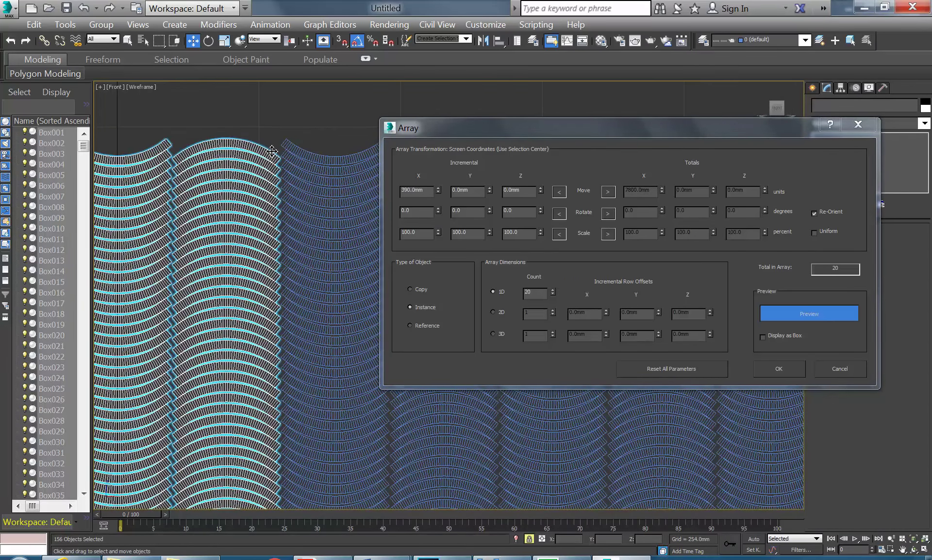
pyautogui.scroll(-3, 249, 154)
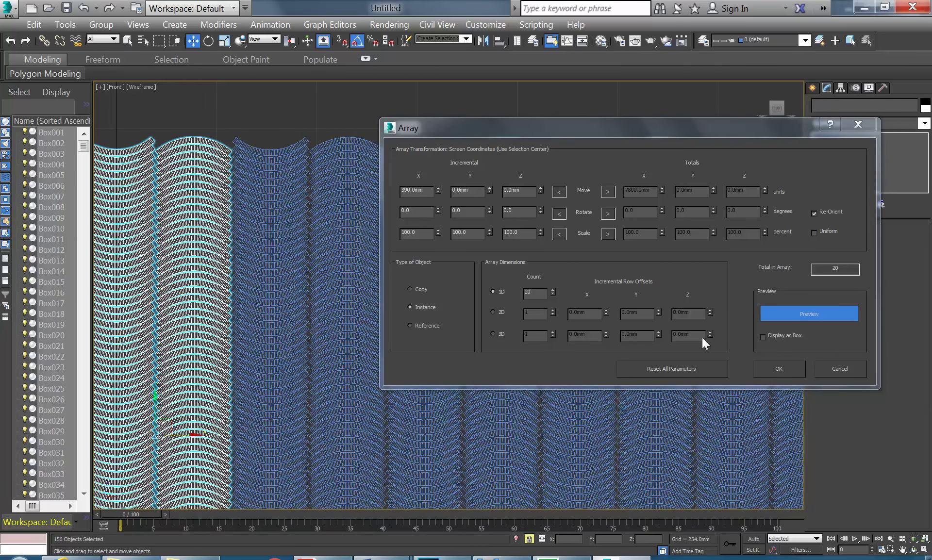
pyautogui.click(782, 371)
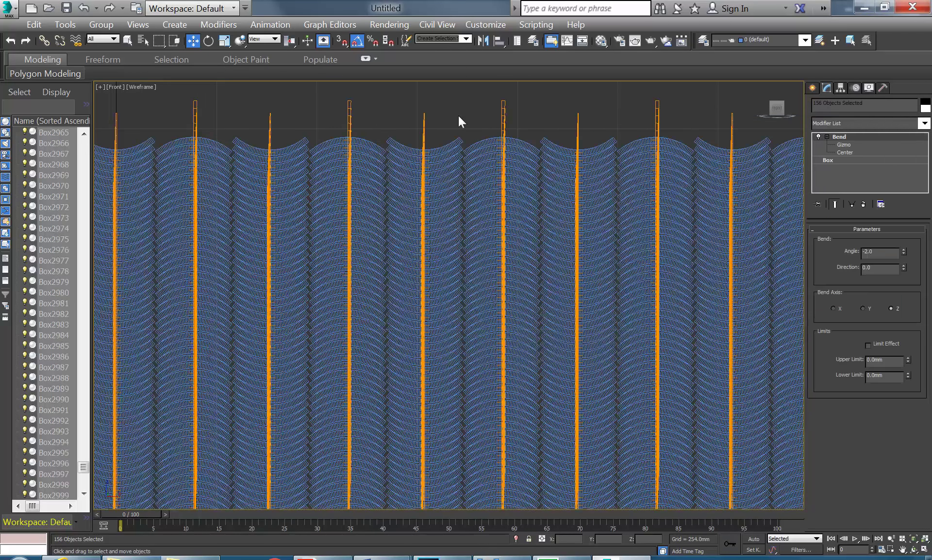
# Clear the selection, inspect the wall in Front and Perspective, then maximize Perspective
pyautogui.scroll(-2, 458, 115)
pyautogui.click(459, 116)
pyautogui.moveTo(458, 115); pyautogui.dragTo(399, 136, button='middle')
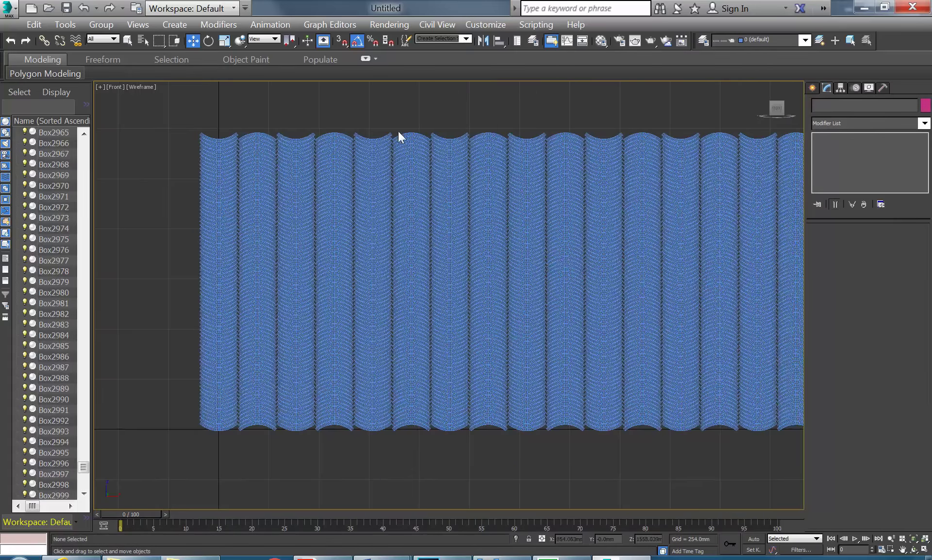
pyautogui.click(925, 550)
pyautogui.scroll(5, 570, 359)
pyautogui.moveTo(570, 360); pyautogui.dragTo(502, 358, button='middle')
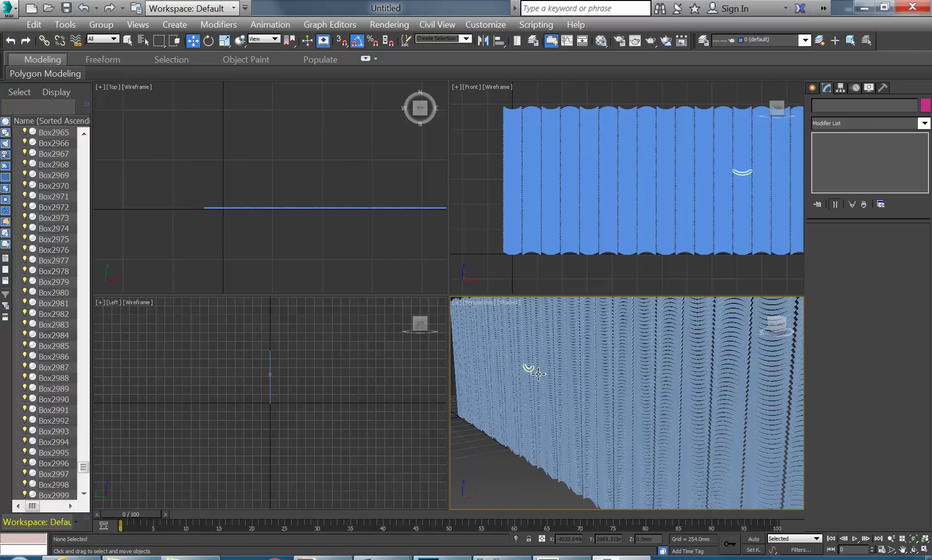
pyautogui.scroll(-2, 544, 371)
pyautogui.scroll(-2, 546, 381)
pyautogui.scroll(3, 542, 391)
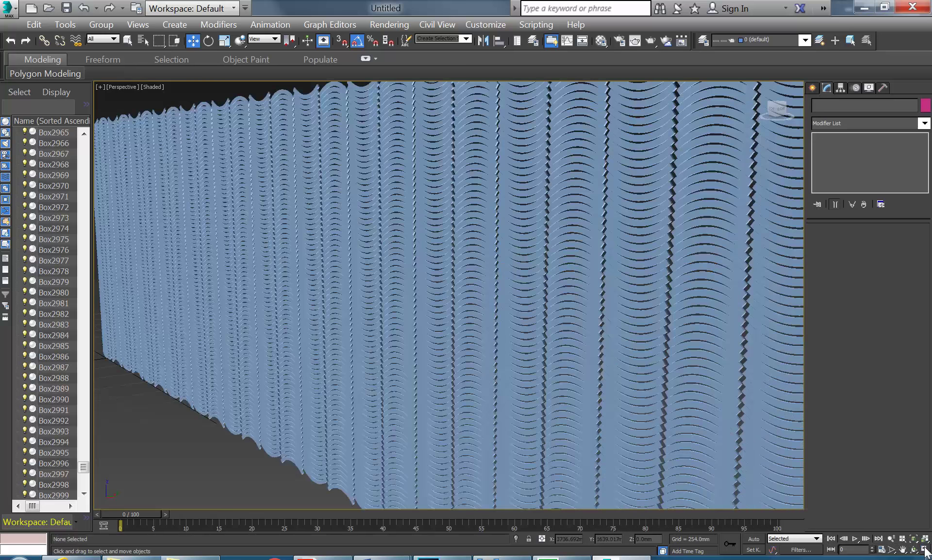
pyautogui.click(924, 549)
# Set a wall piece's Bend angle to -1.5, deselect it, and restore four viewports
pyautogui.click(502, 334)
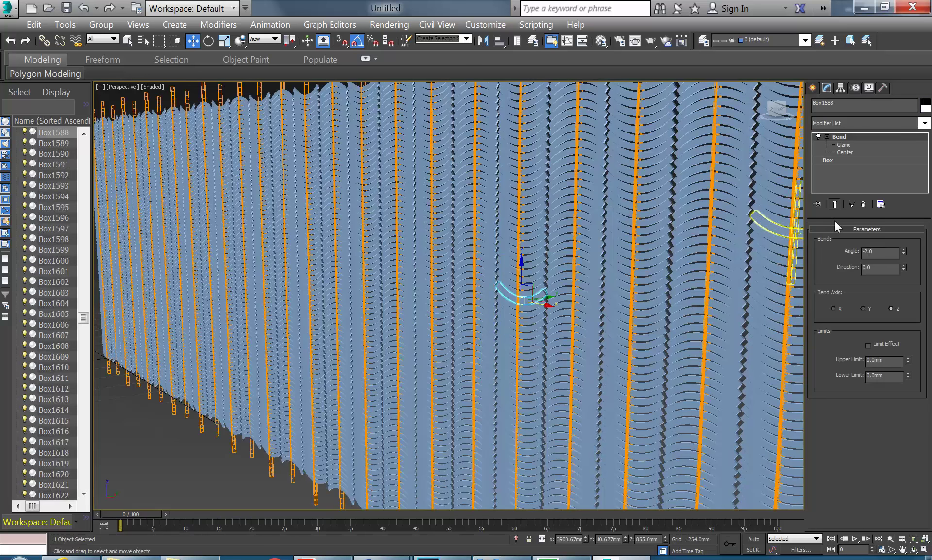
pyautogui.click(904, 251)
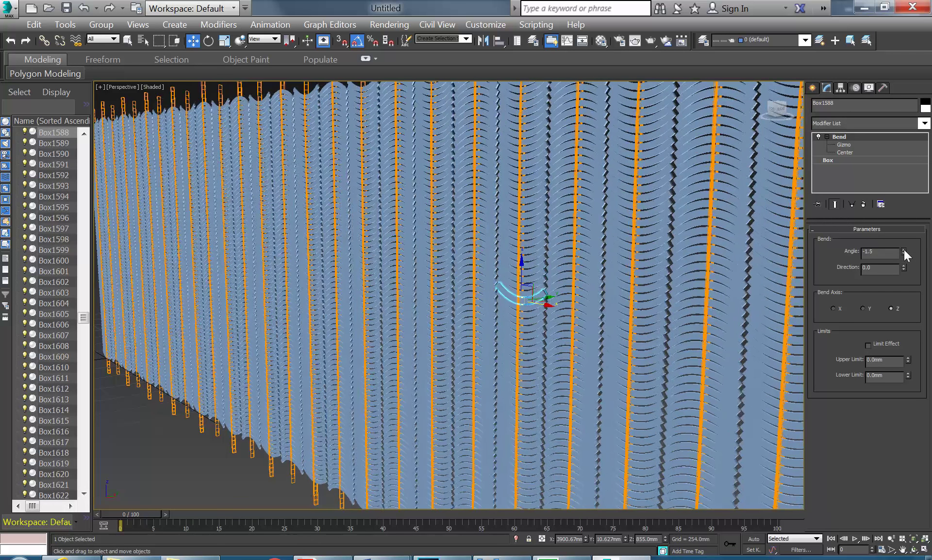
pyautogui.click(904, 250)
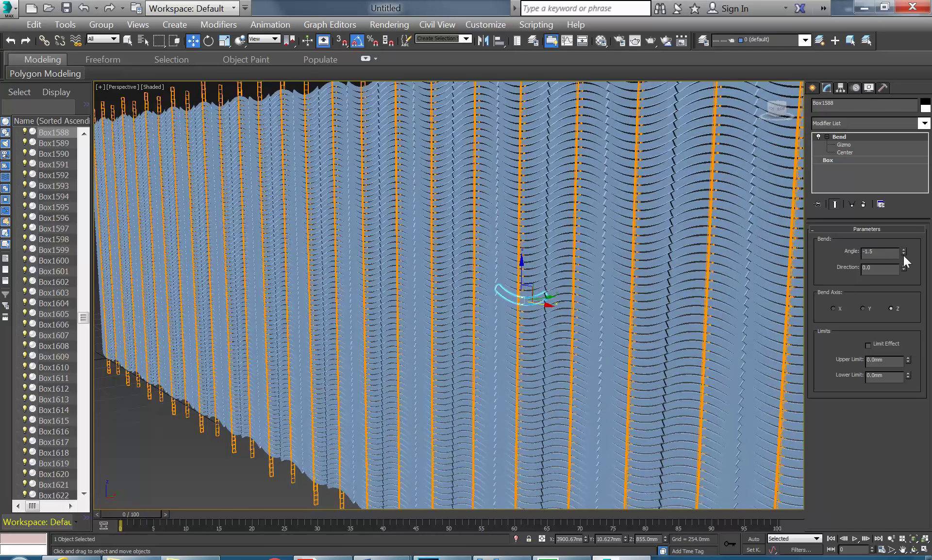
pyautogui.click(904, 253)
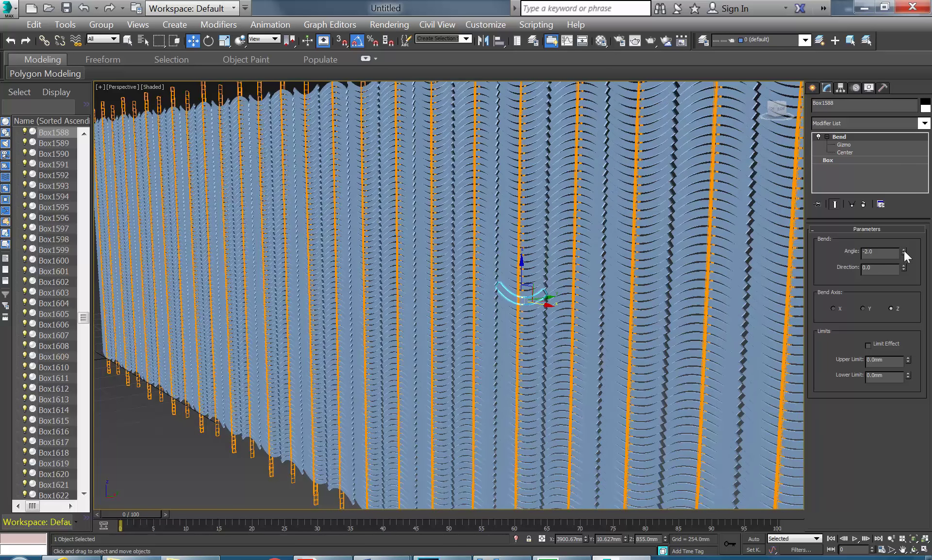
pyautogui.click(904, 249)
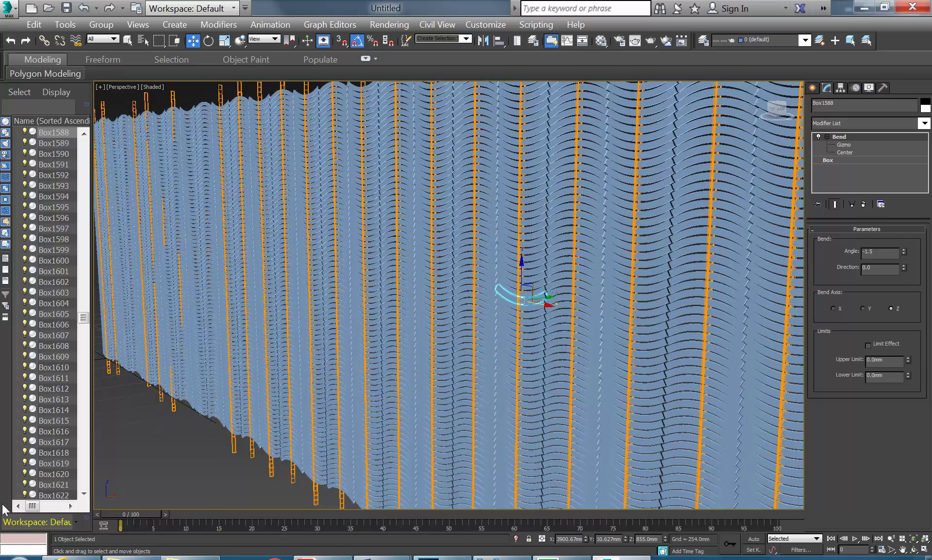
pyautogui.click(190, 485)
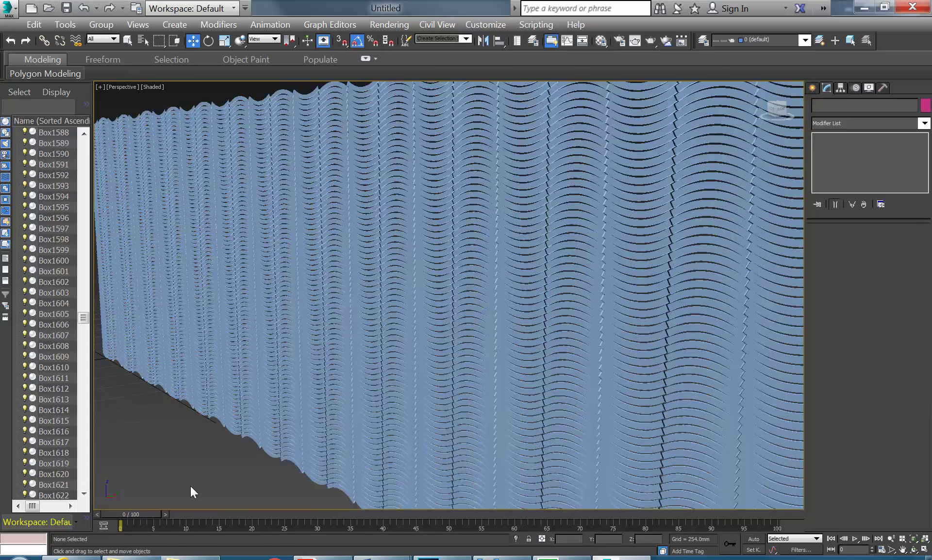
pyautogui.click(924, 550)
pyautogui.click(248, 196)
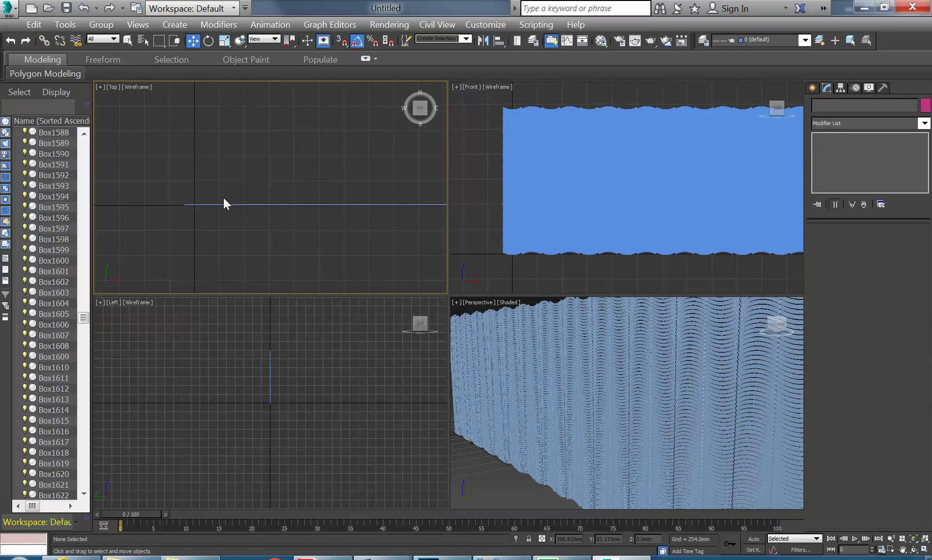
pyautogui.scroll(-5, 141, 194)
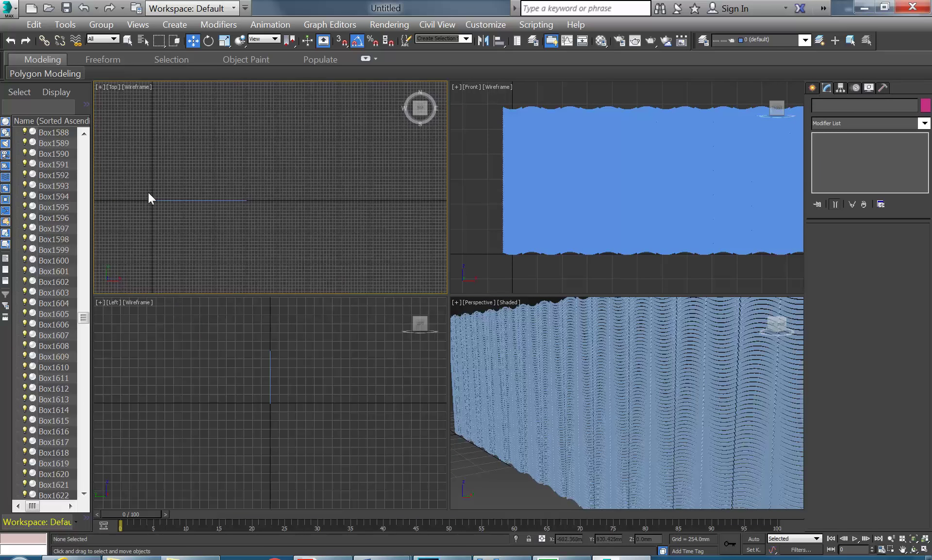
# Draw Plane001, about 2687.9 by 9486.706mm, over the wavy wall in the Front view
pyautogui.scroll(5, 165, 204)
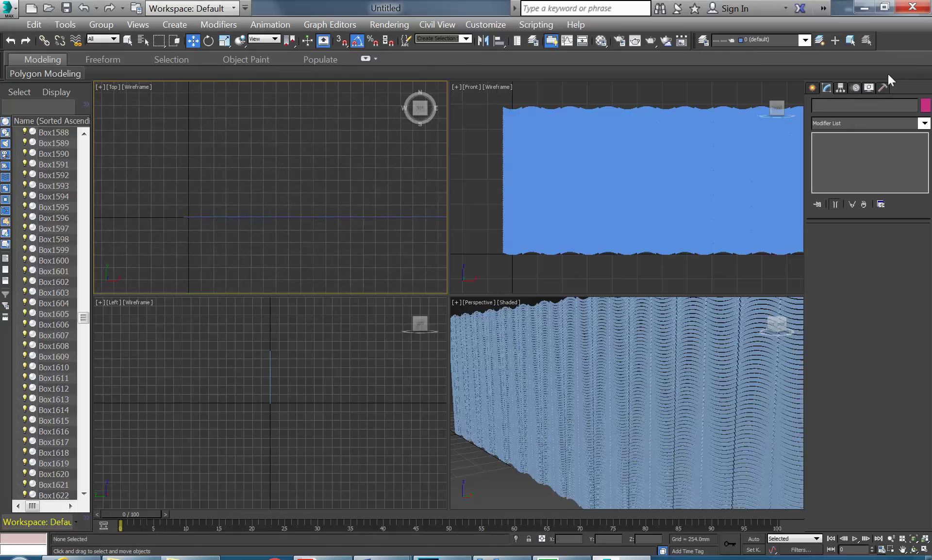
pyautogui.click(811, 87)
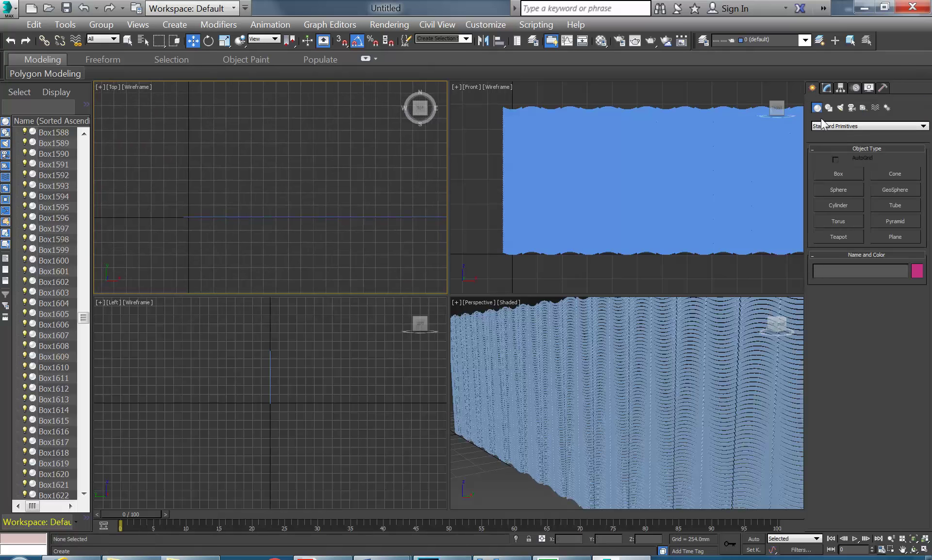
pyautogui.scroll(-3, 498, 186)
pyautogui.click(897, 238)
pyautogui.scroll(-3, 602, 194)
pyautogui.moveTo(508, 153); pyautogui.dragTo(742, 218)
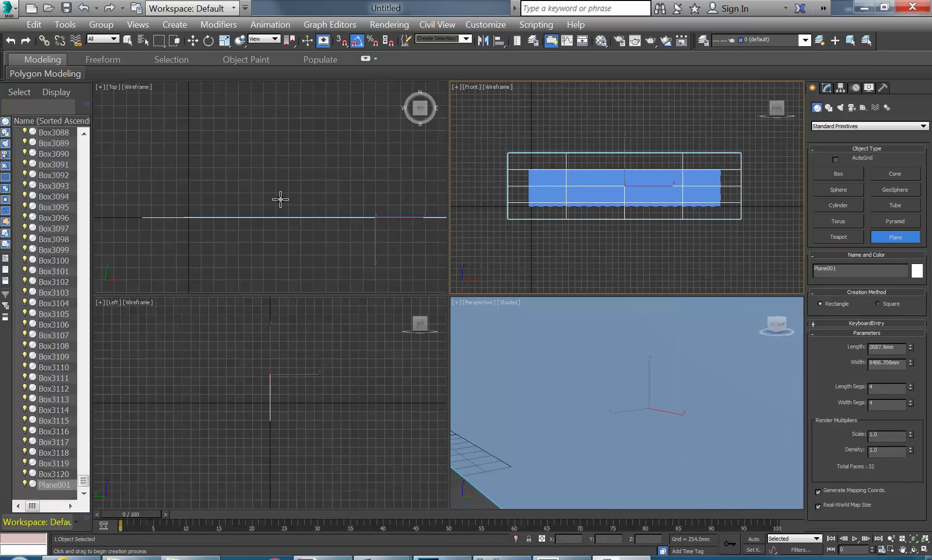
pyautogui.press('w')
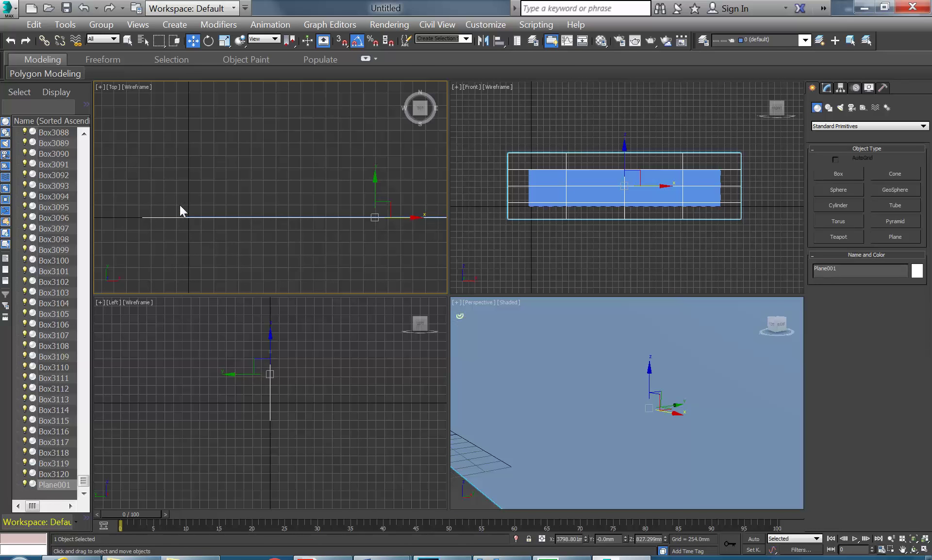
# Window-select all 3120 wall boxes in the Top view
pyautogui.click(175, 40)
pyautogui.click(158, 187)
pyautogui.moveTo(154, 187); pyautogui.dragTo(438, 261)
pyautogui.moveTo(497, 260); pyautogui.dragTo(516, 260)
pyautogui.scroll(-5, 318, 232)
pyautogui.keyDown('ctrl'); pyautogui.moveTo(239, 200); pyautogui.dragTo(410, 262); pyautogui.keyUp('ctrl')
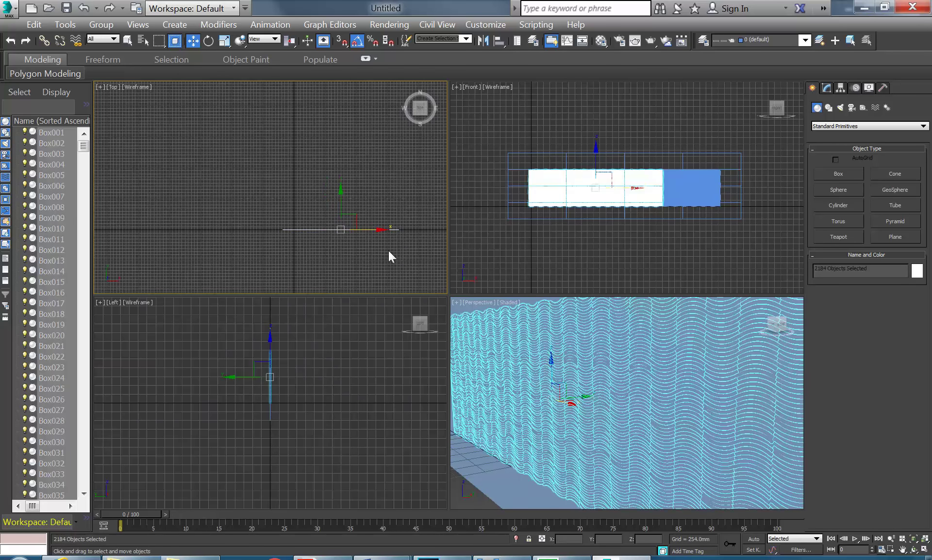
pyautogui.scroll(3, 390, 249)
pyautogui.moveTo(214, 187); pyautogui.dragTo(398, 255)
pyautogui.scroll(4, 217, 229)
pyautogui.moveTo(216, 229); pyautogui.dragTo(192, 213, button='middle')
pyautogui.scroll(3, 174, 185)
pyautogui.moveTo(160, 183); pyautogui.dragTo(257, 191, button='middle')
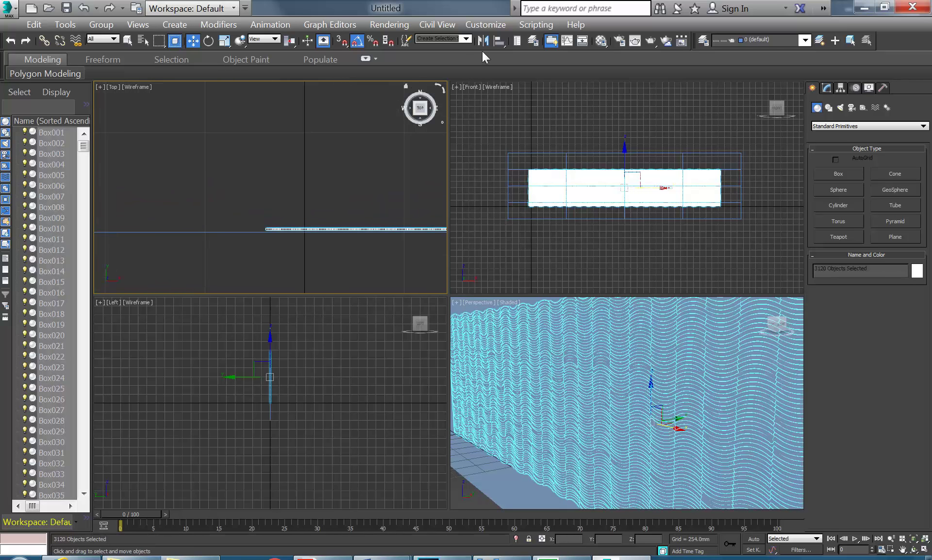
# Align the boxes to Plane001 in Y only, matching their maximum edge to its pivot
pyautogui.click(497, 39)
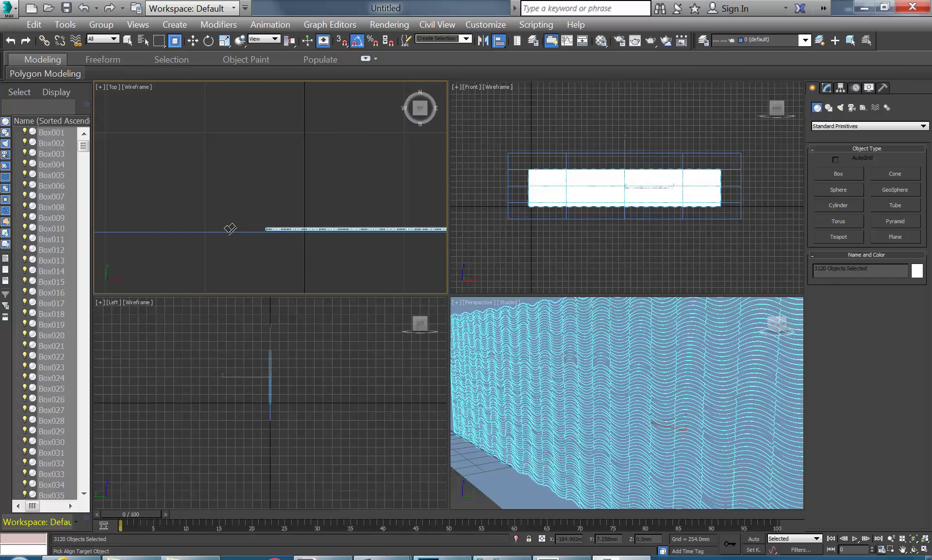
pyautogui.scroll(-3, 204, 191)
pyautogui.scroll(-3, 204, 193)
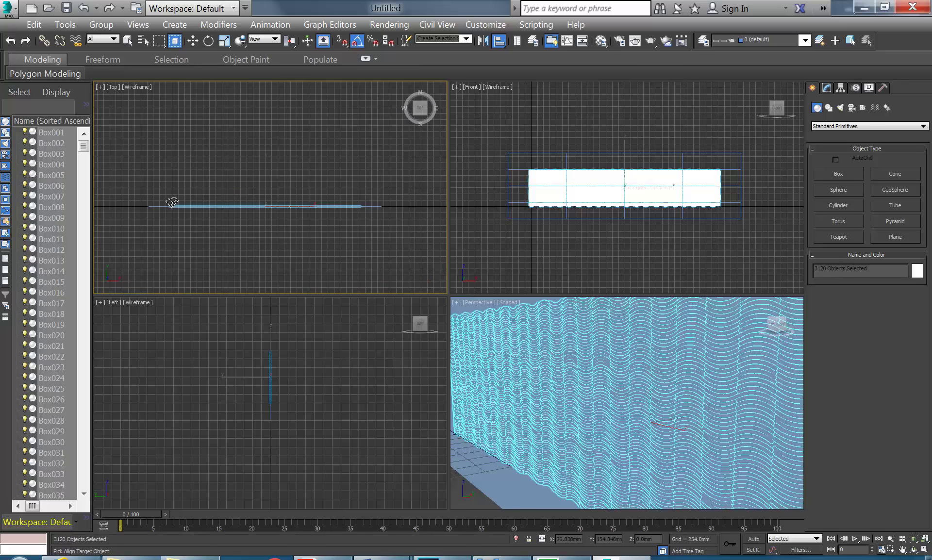
pyautogui.scroll(2, 182, 212)
pyautogui.scroll(2, 197, 214)
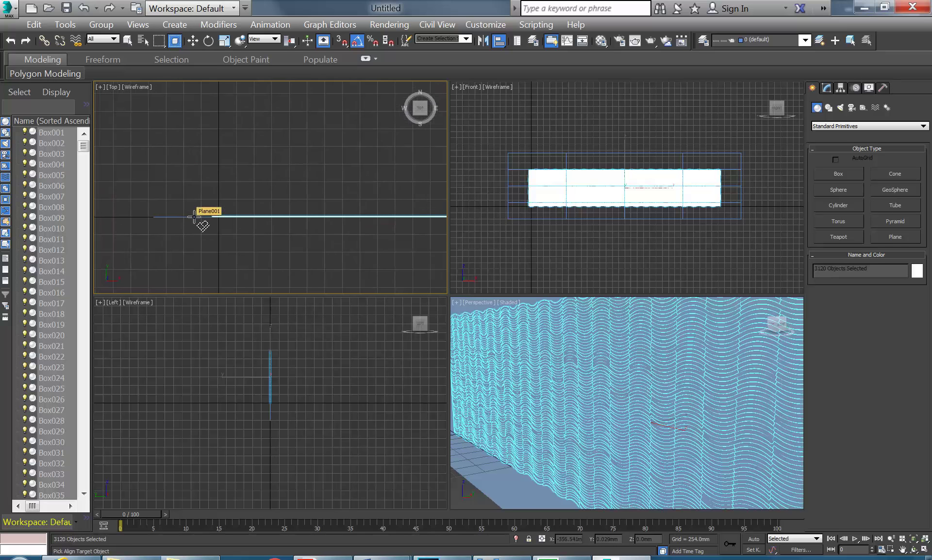
pyautogui.click(197, 215)
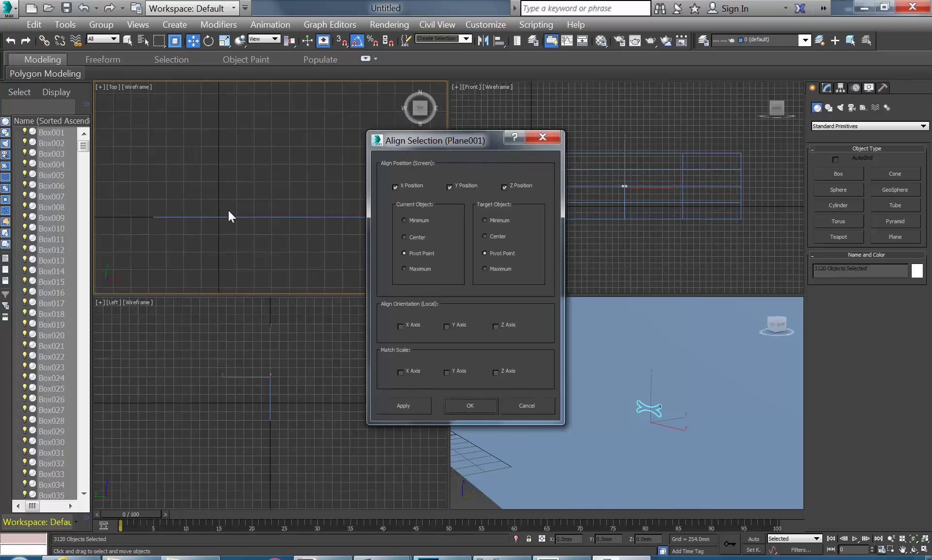
pyautogui.click(505, 188)
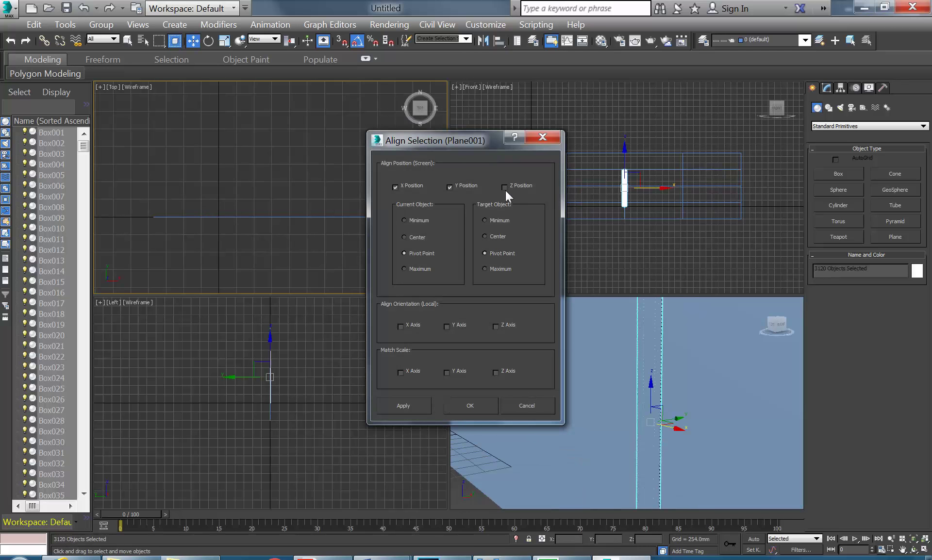
pyautogui.click(395, 187)
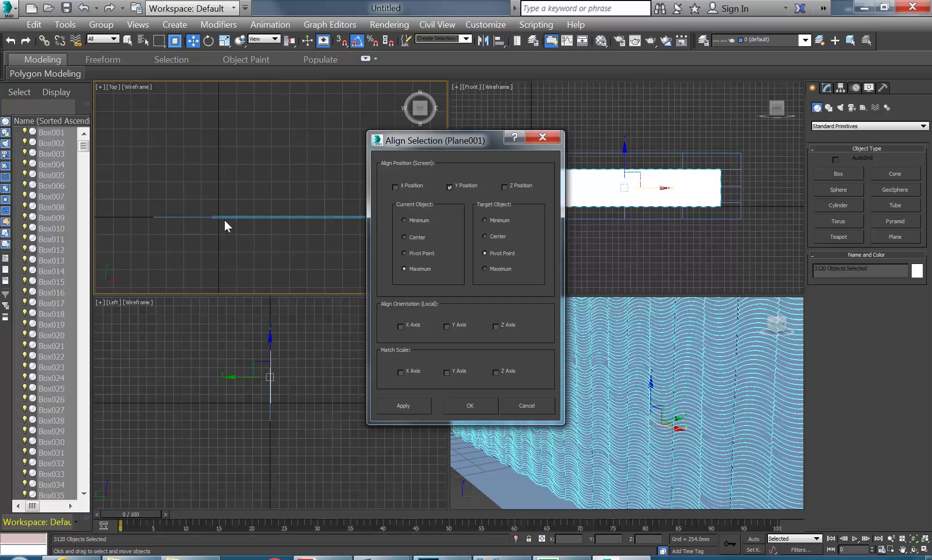
pyautogui.click(409, 220)
pyautogui.click(406, 269)
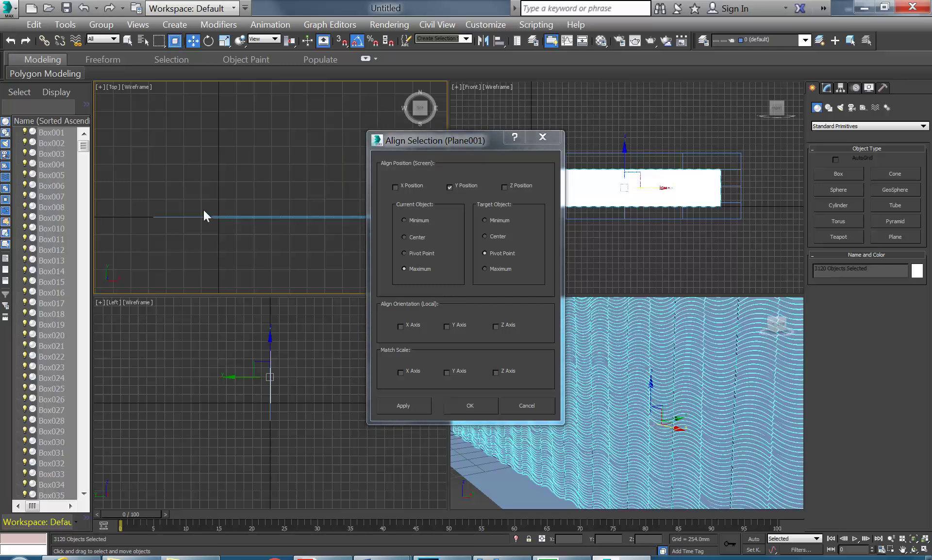
pyautogui.click(404, 220)
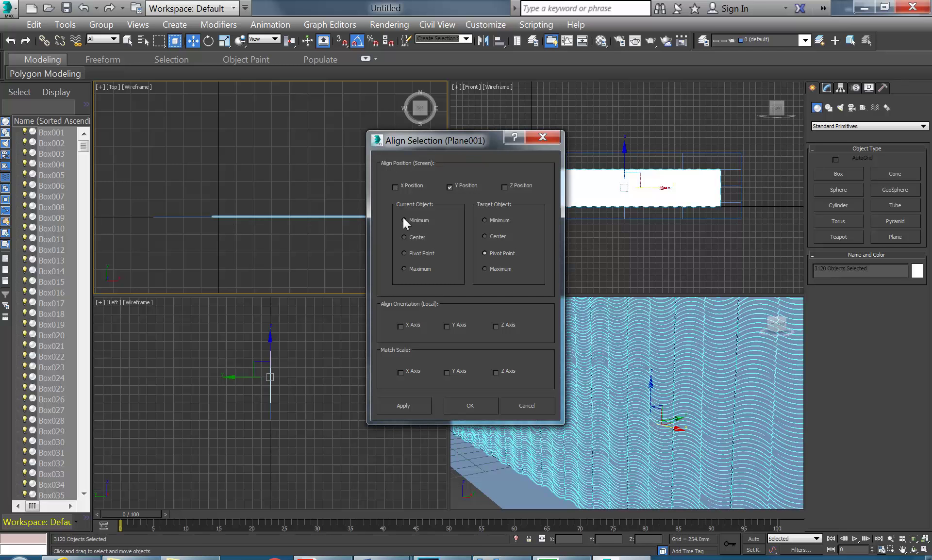
pyautogui.click(404, 269)
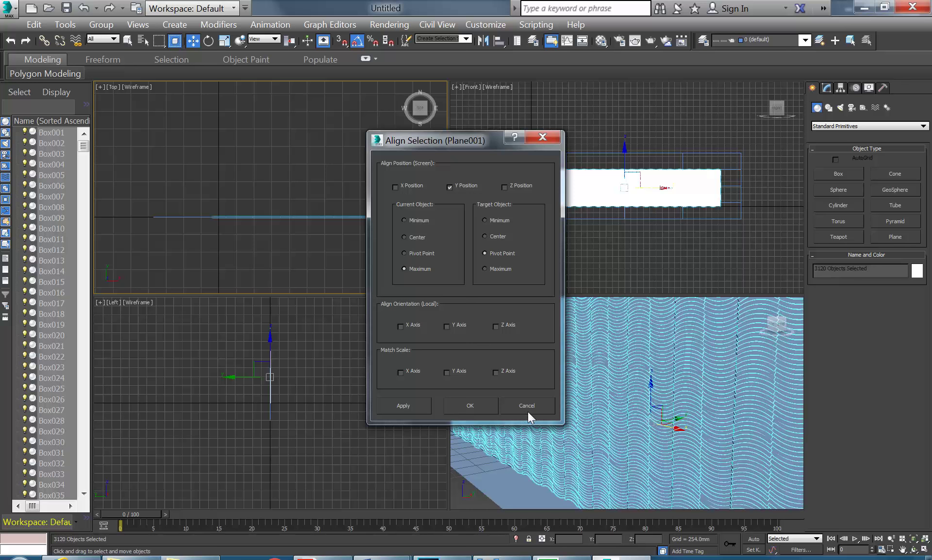
pyautogui.click(450, 185)
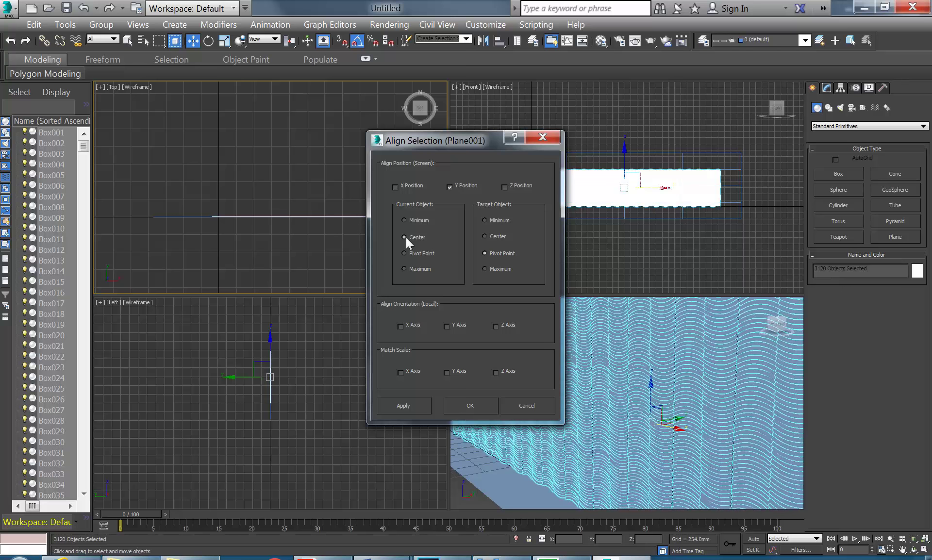
pyautogui.click(404, 270)
# Confirm the alignment, deselect the wall boxes, and select Plane001
pyautogui.click(469, 406)
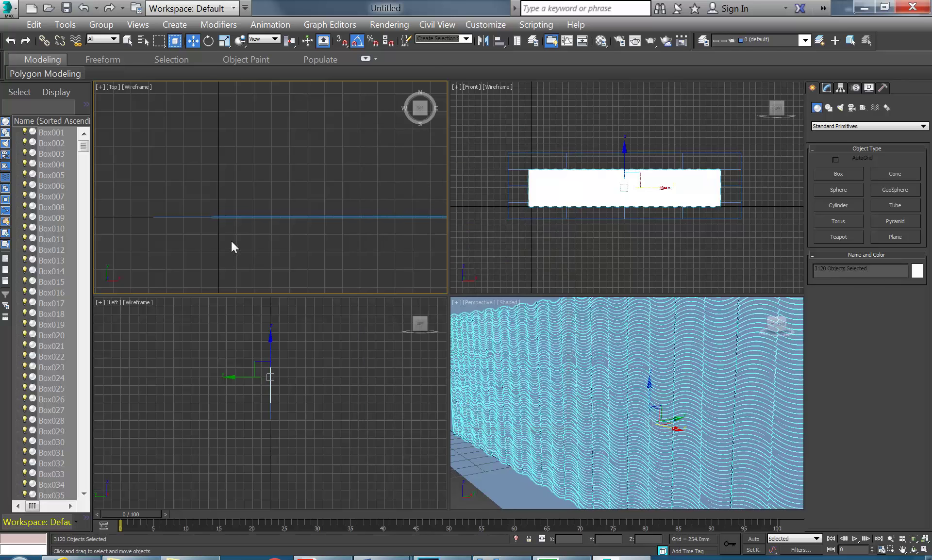
pyautogui.scroll(6, 274, 201)
pyautogui.scroll(10, 270, 209)
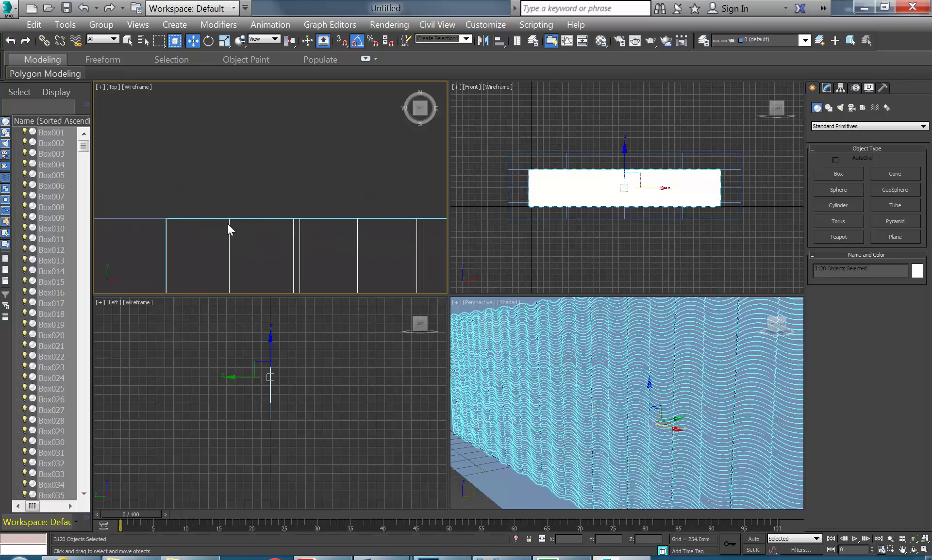
pyautogui.scroll(-1, 228, 223)
pyautogui.moveTo(562, 371); pyautogui.dragTo(564, 369, button='middle')
pyautogui.click(562, 241)
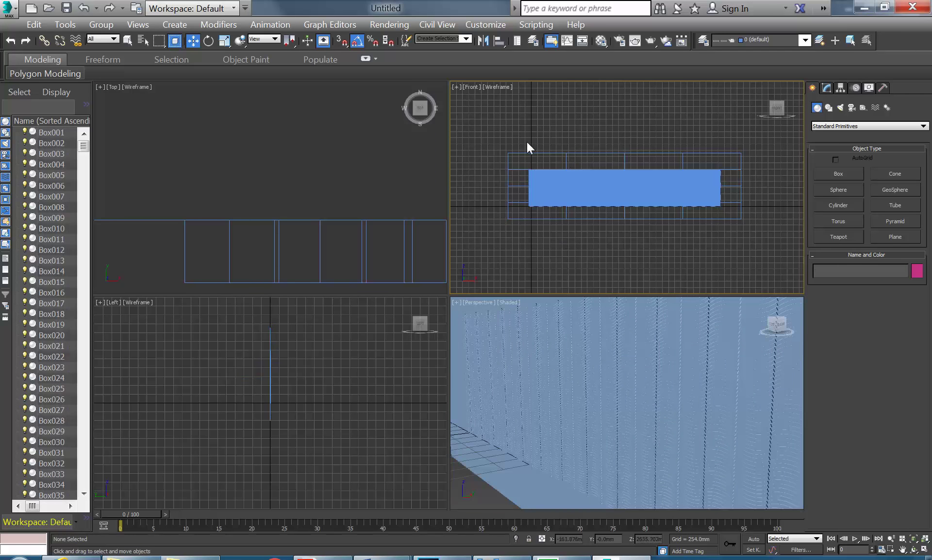
pyautogui.click(507, 153)
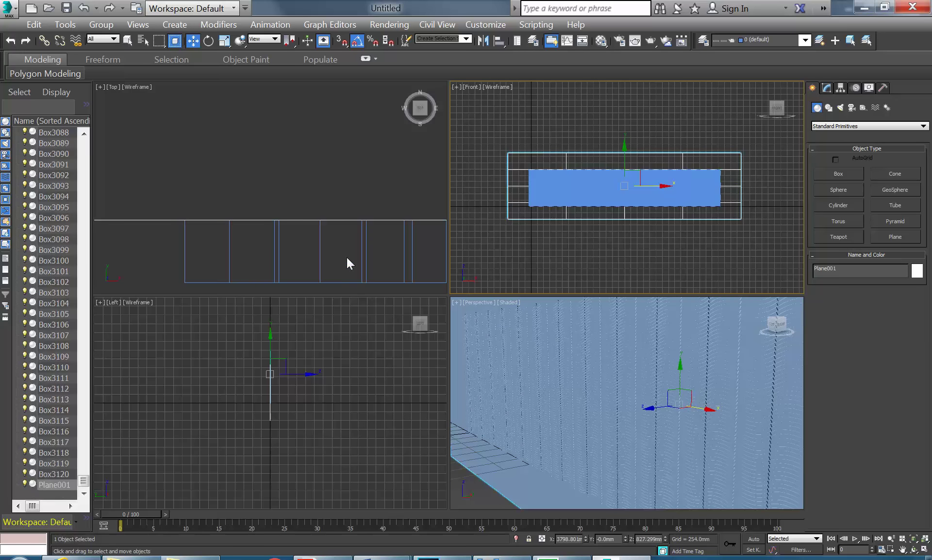
# Shift-rotate Plane001 90° about X in the Left view into an independent copy, Plane002
pyautogui.rightClick(249, 197)
pyautogui.rightClick(247, 397)
pyautogui.rightClick(280, 372)
pyautogui.click(296, 390)
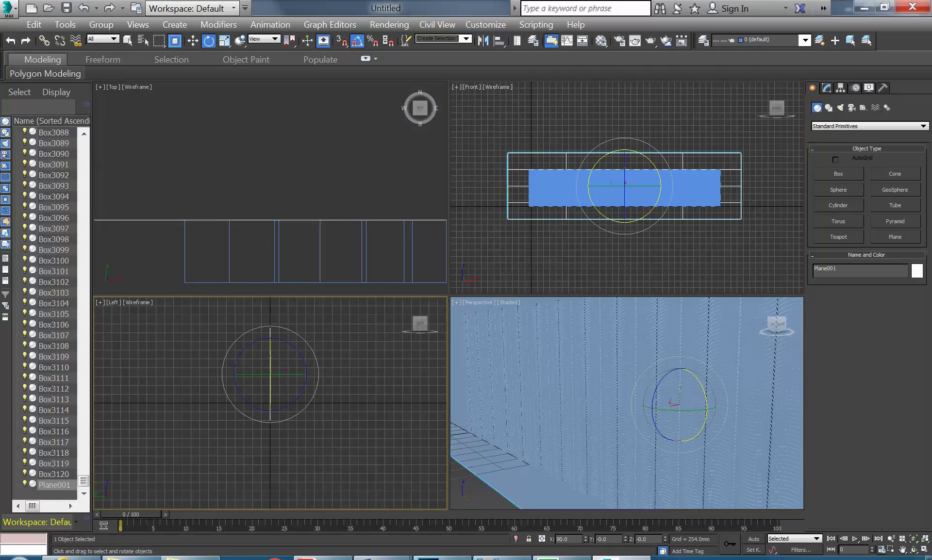
pyautogui.moveTo(318, 388); pyautogui.dragTo(321, 358)
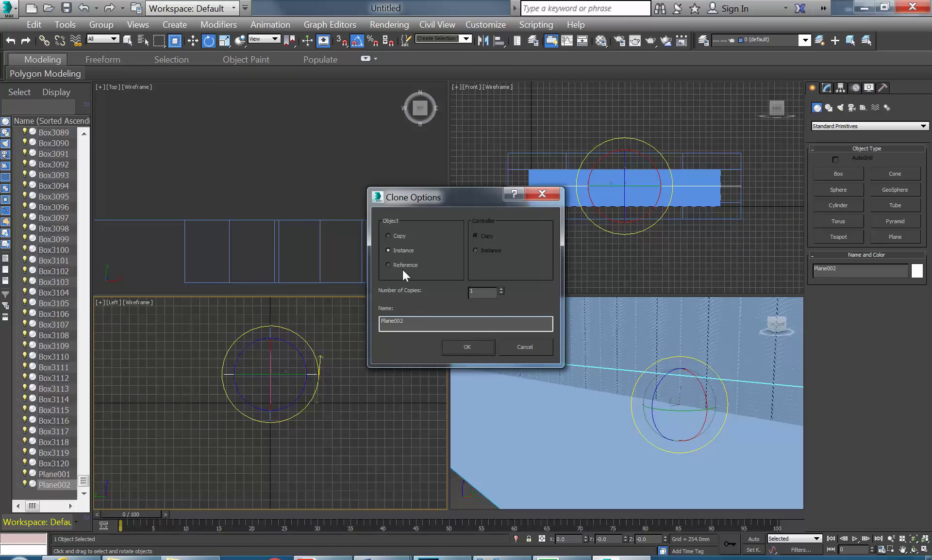
pyautogui.click(389, 235)
pyautogui.click(465, 348)
# Move Plane002 down to the wall's base, deselect it, and check the reference tile photo
pyautogui.rightClick(299, 345)
pyautogui.click(301, 351)
pyautogui.moveTo(304, 372); pyautogui.dragTo(328, 393)
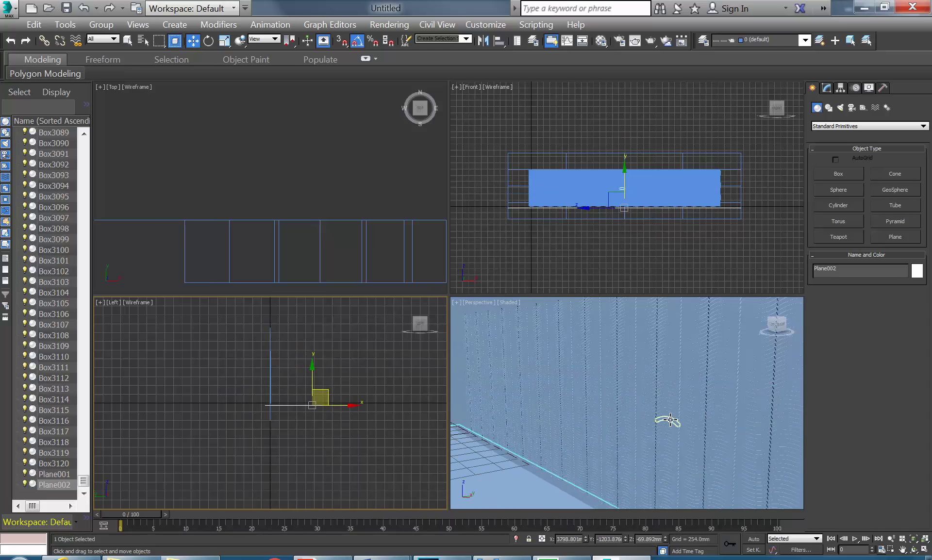
pyautogui.scroll(-5, 216, 233)
pyautogui.moveTo(217, 233); pyautogui.dragTo(204, 191, button='middle')
pyautogui.scroll(8, 204, 191)
pyautogui.scroll(-1, 191, 182)
pyautogui.click(374, 261)
pyautogui.scroll(-3, 264, 183)
pyautogui.moveTo(264, 183)
pyautogui.mouseDown(button='middle')
pyautogui.moveTo(243, 175)
pyautogui.moveTo(266, 173)
pyautogui.mouseUp(button='middle')
pyautogui.scroll(3, 244, 164)
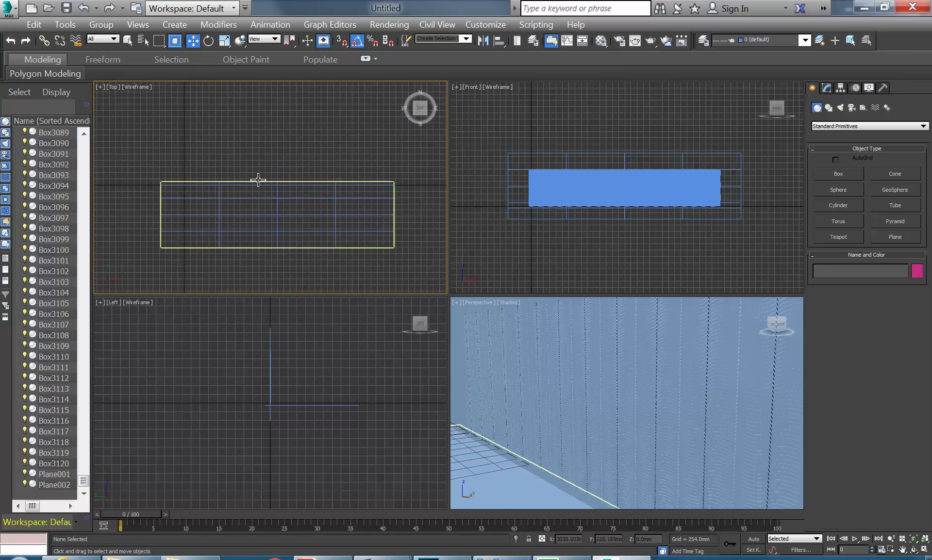
pyautogui.click(617, 558)
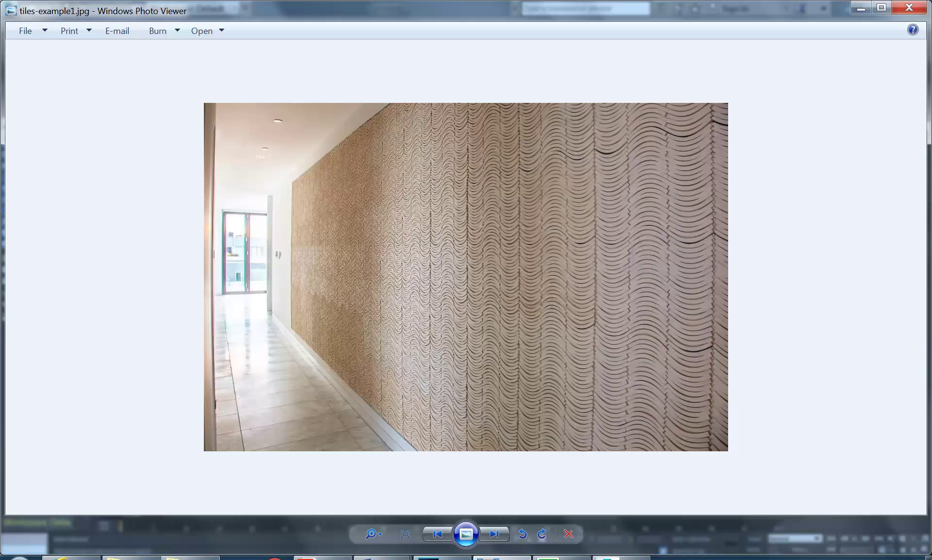
pyautogui.hotkey('alt', 'Tab')
# Give sample slot 13 the Glazed Ceramic Tiles template and show it shaded in viewports
pyautogui.moveTo(147, 151); pyautogui.dragTo(160, 148, button='middle')
pyautogui.click(601, 42)
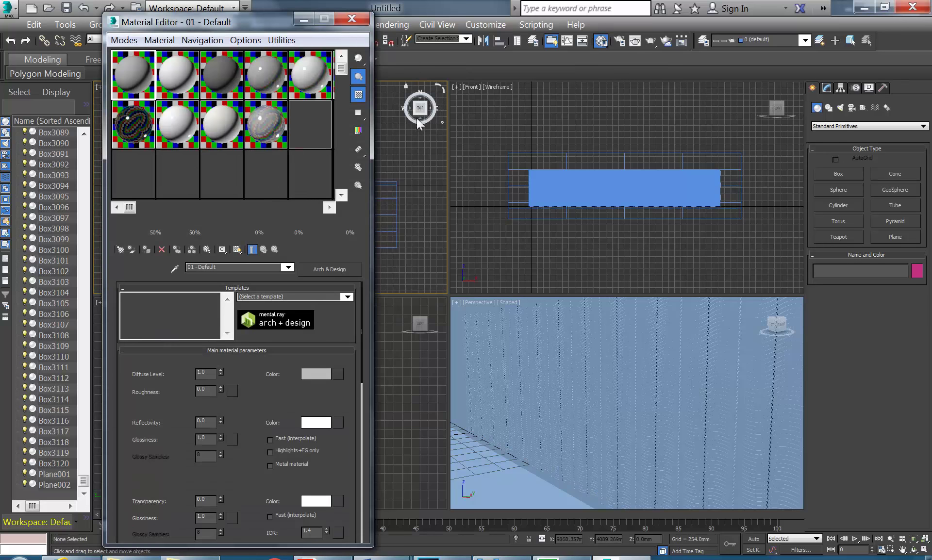
pyautogui.click(134, 177)
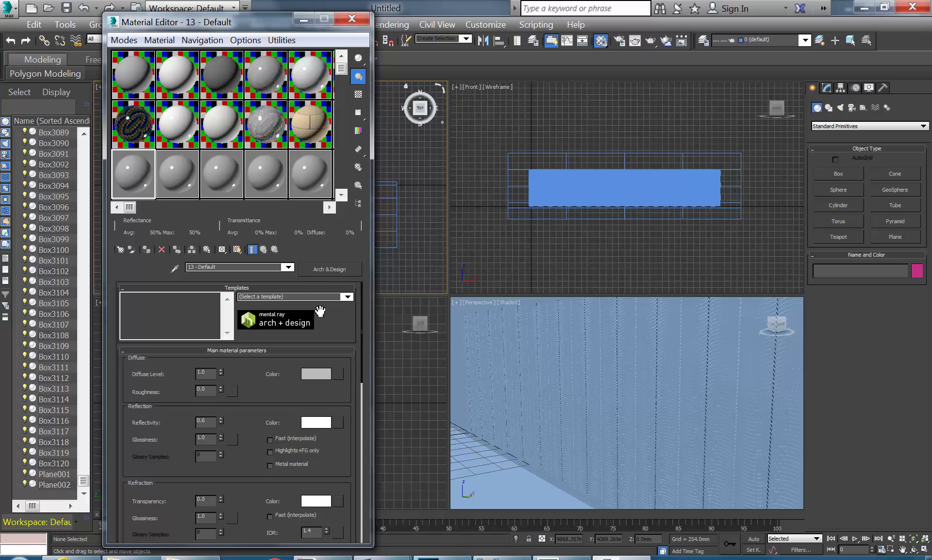
pyautogui.click(348, 297)
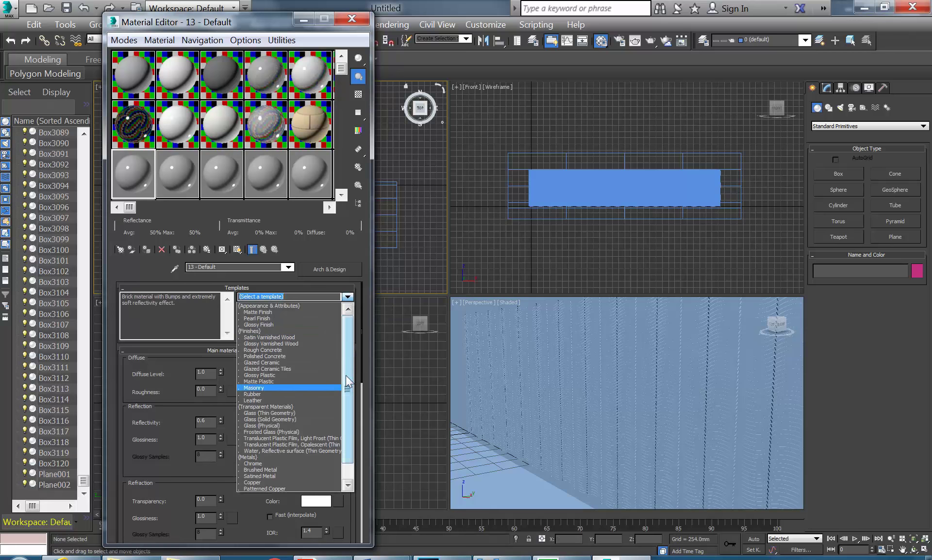
pyautogui.scroll(-1, 346, 375)
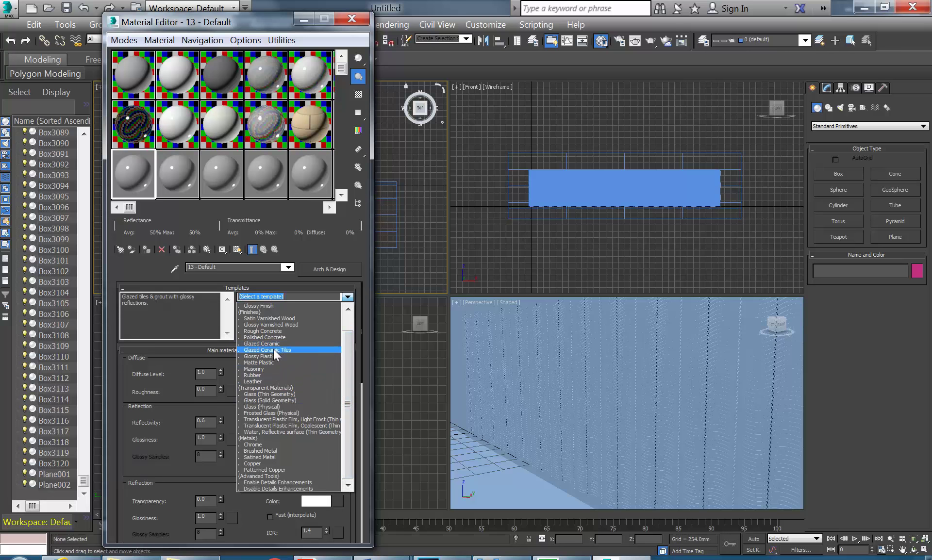
pyautogui.click(273, 349)
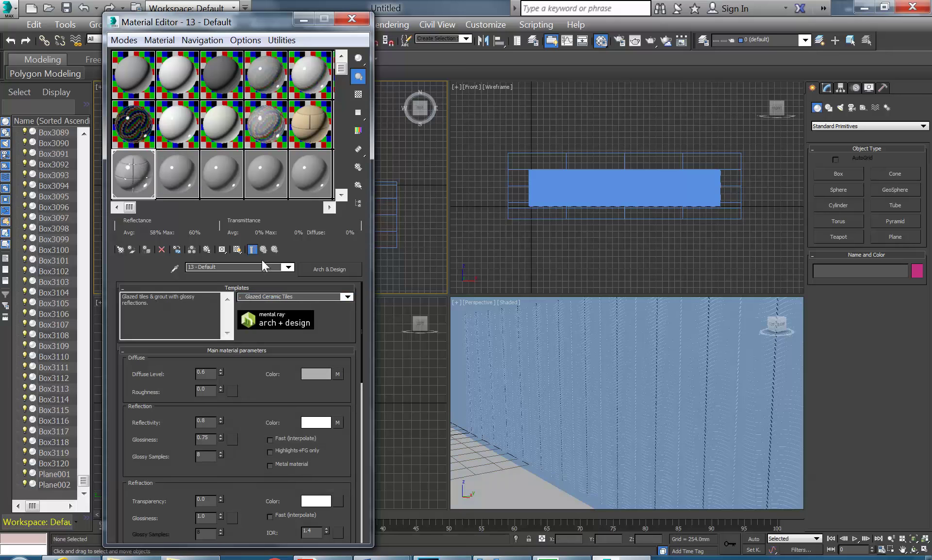
pyautogui.click(237, 249)
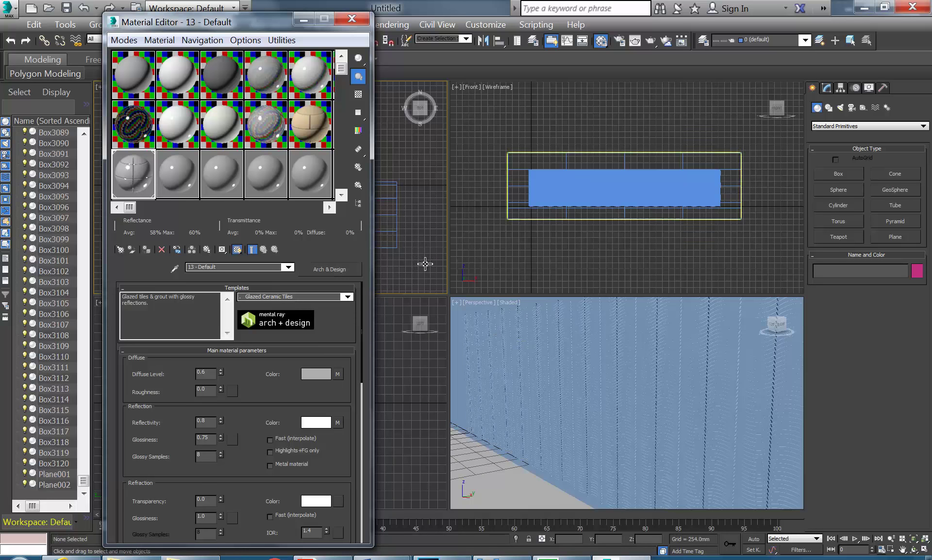
pyautogui.moveTo(270, 26); pyautogui.dragTo(712, 21)
# Orbit the Left view to an angled, realistically shaded view of the tiled floor
pyautogui.keyDown('alt'); pyautogui.moveTo(306, 397); pyautogui.dragTo(227, 429, button='middle'); pyautogui.keyUp('alt')
pyautogui.click(162, 304)
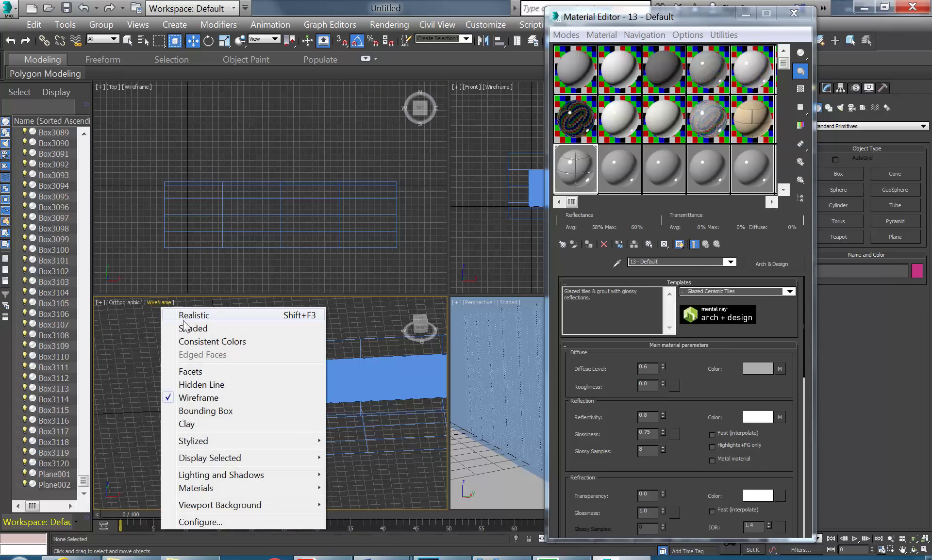
pyautogui.click(199, 315)
pyautogui.scroll(10, 341, 465)
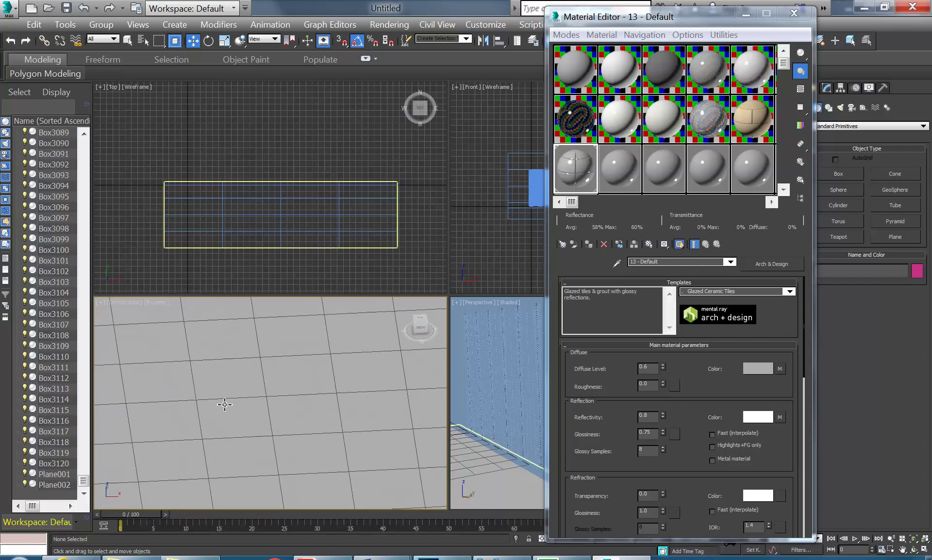
pyautogui.keyDown('alt'); pyautogui.moveTo(213, 410); pyautogui.dragTo(305, 429, button='middle'); pyautogui.keyUp('alt')
pyautogui.keyDown('alt'); pyautogui.moveTo(291, 365); pyautogui.dragTo(270, 339, button='middle'); pyautogui.keyUp('alt')
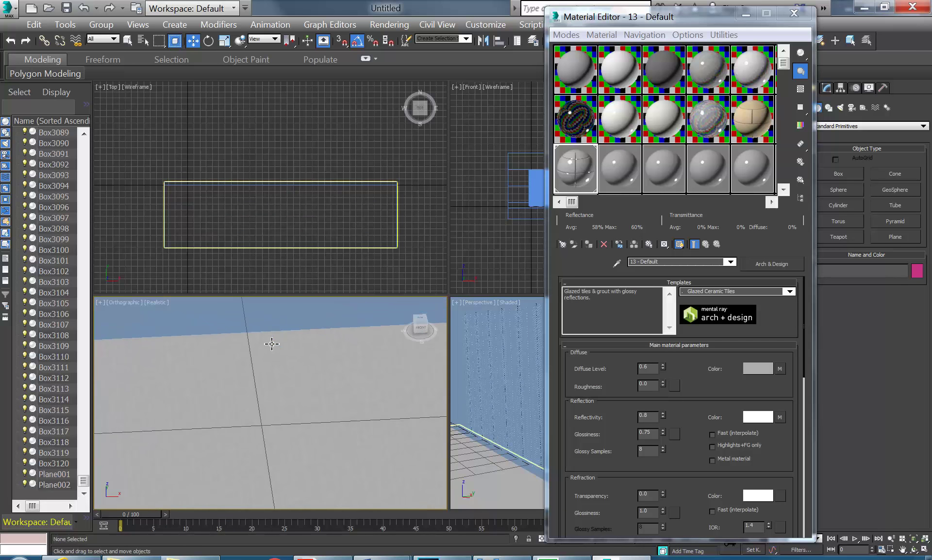
# Select Plane002, open its diffuse Tiles map and switch it to Real-World Scale
pyautogui.click(297, 368)
pyautogui.moveTo(679, 18); pyautogui.dragTo(363, 30)
pyautogui.click(827, 87)
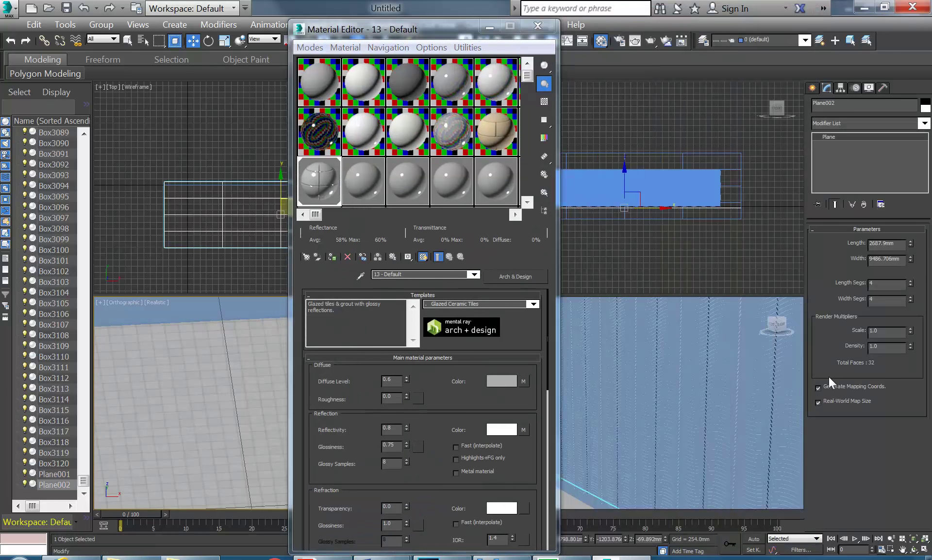
pyautogui.click(546, 398)
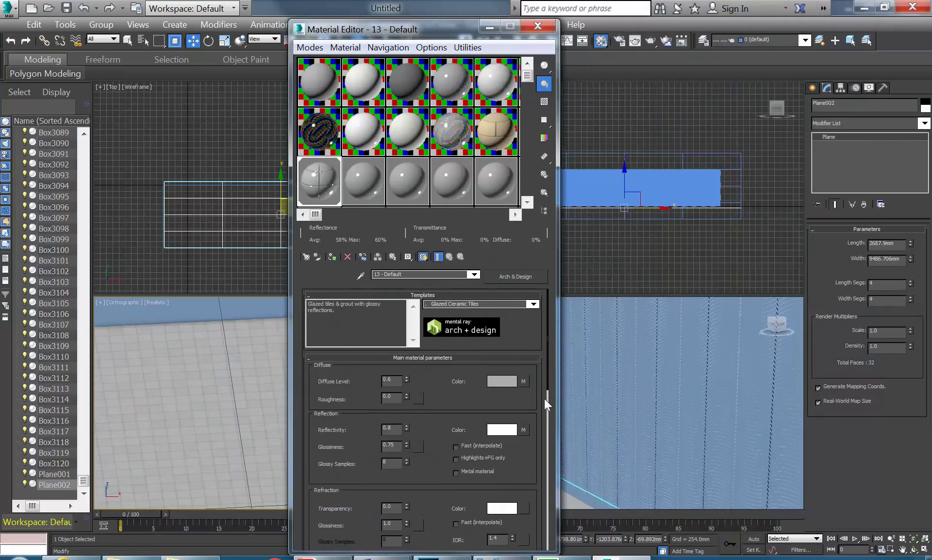
pyautogui.click(524, 382)
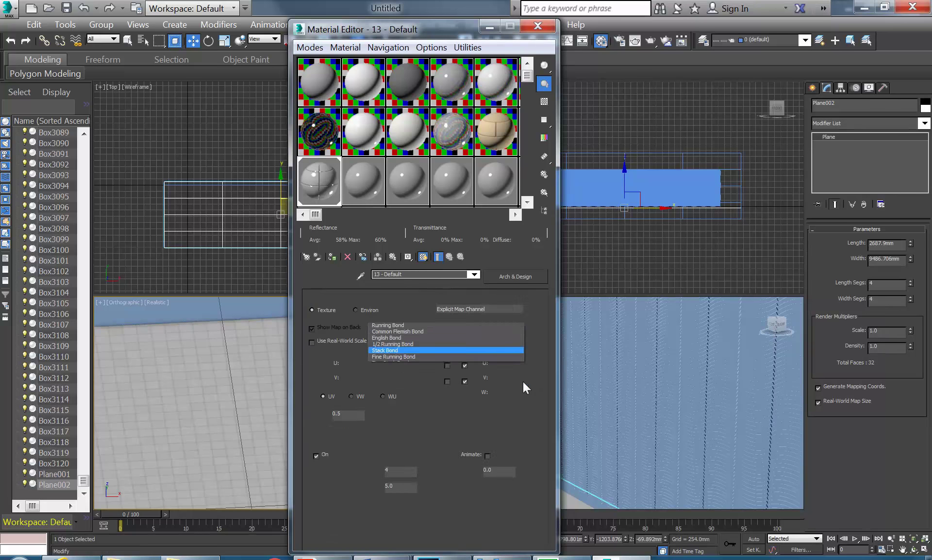
pyautogui.click(312, 342)
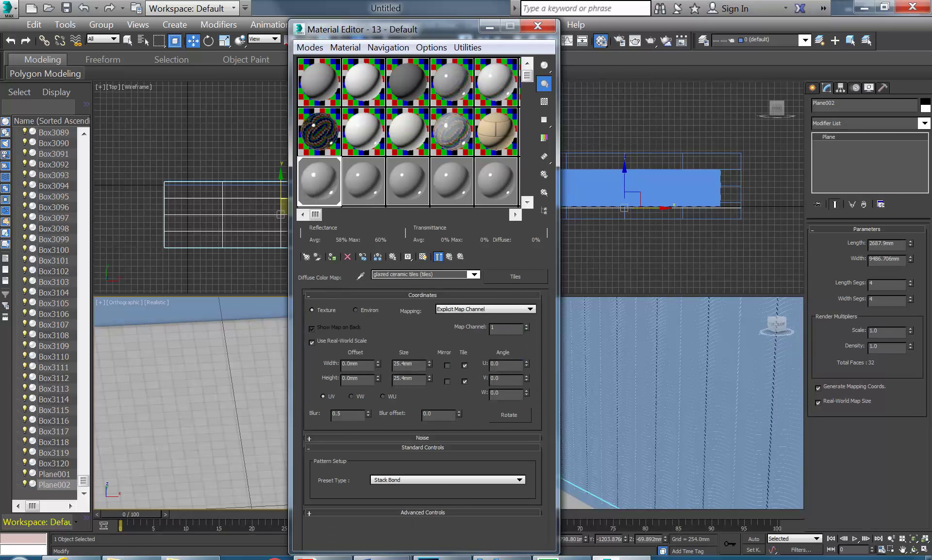
pyautogui.click(400, 512)
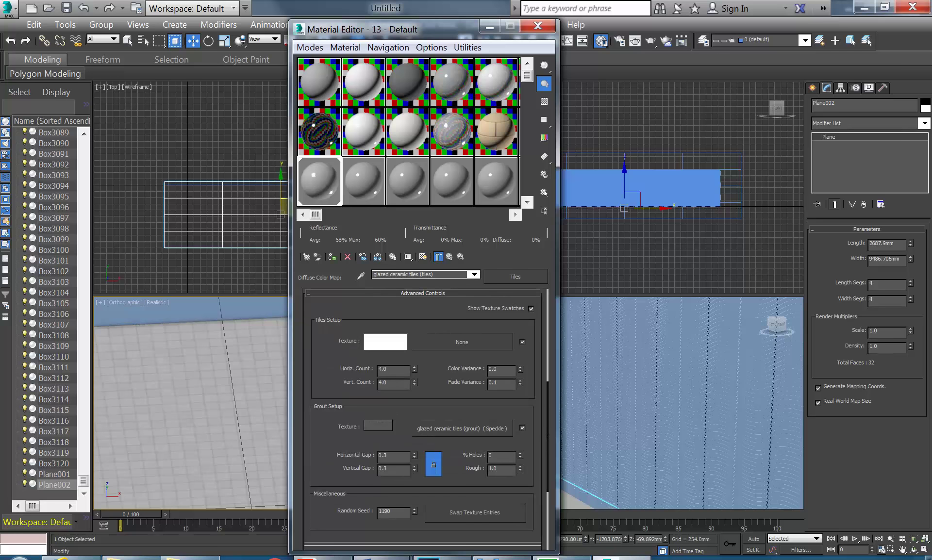
pyautogui.moveTo(334, 338); pyautogui.dragTo(315, 474)
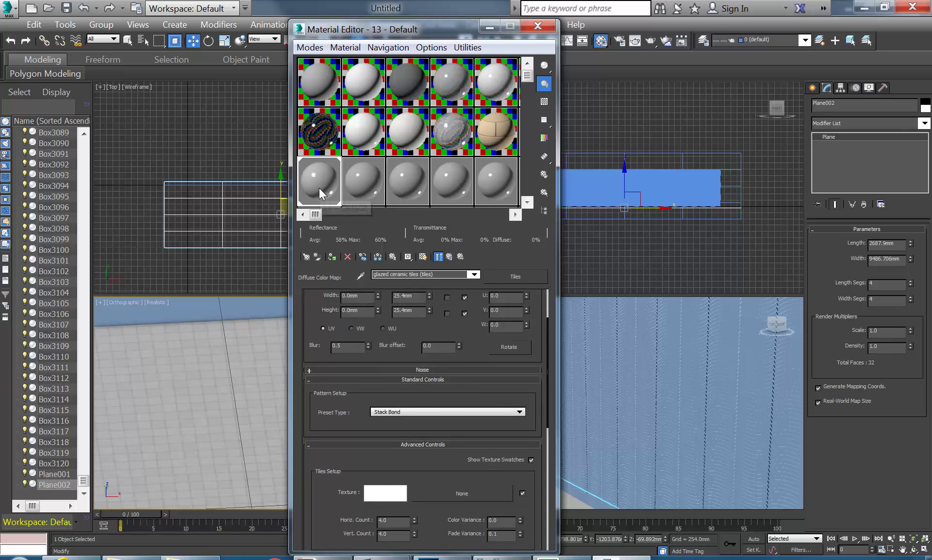
pyautogui.moveTo(307, 283); pyautogui.dragTo(322, 349)
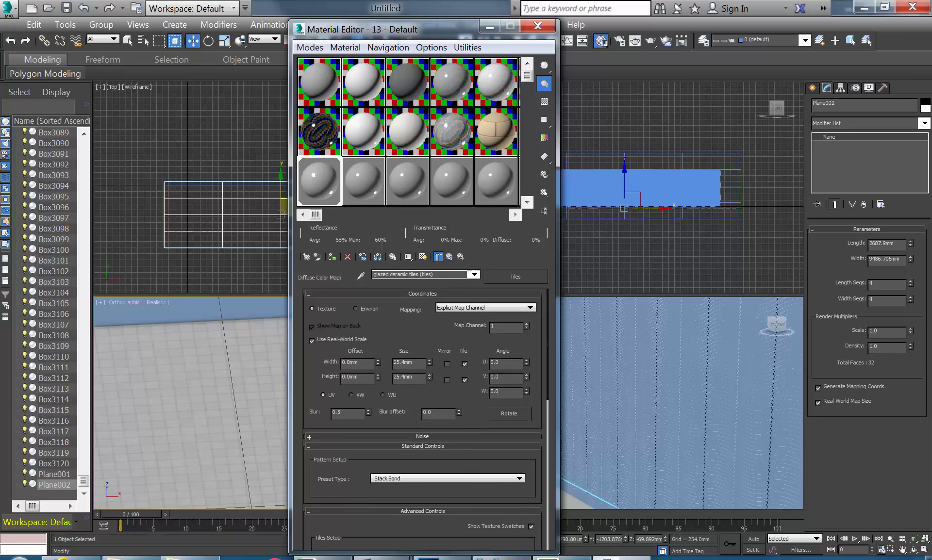
# Set the tile Size width and height to 1800mm, then return to the parent Arch & Design material
pyautogui.doubleClick(408, 362)
pyautogui.write('18')
pyautogui.write('1800')
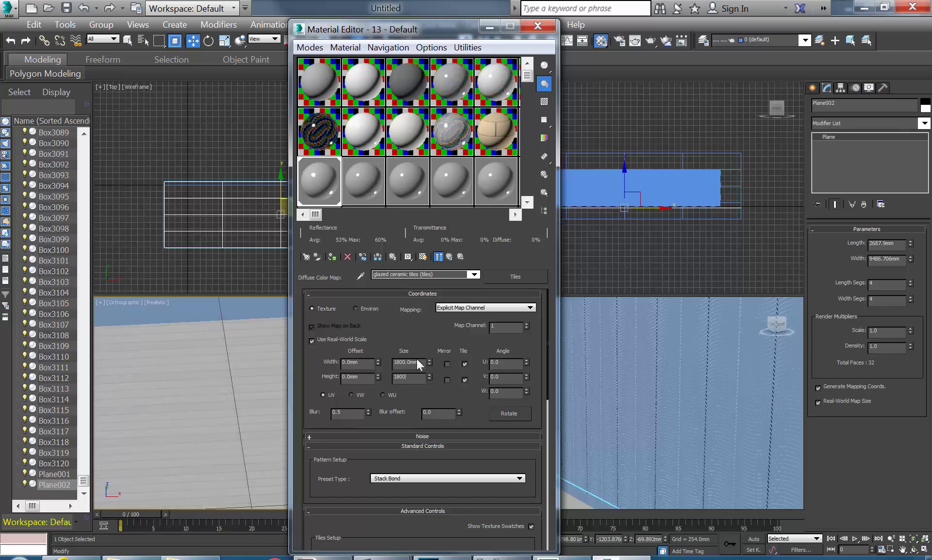
pyautogui.click(413, 361)
pyautogui.click(463, 260)
pyautogui.click(462, 258)
pyautogui.click(461, 258)
pyautogui.click(461, 259)
pyautogui.click(449, 257)
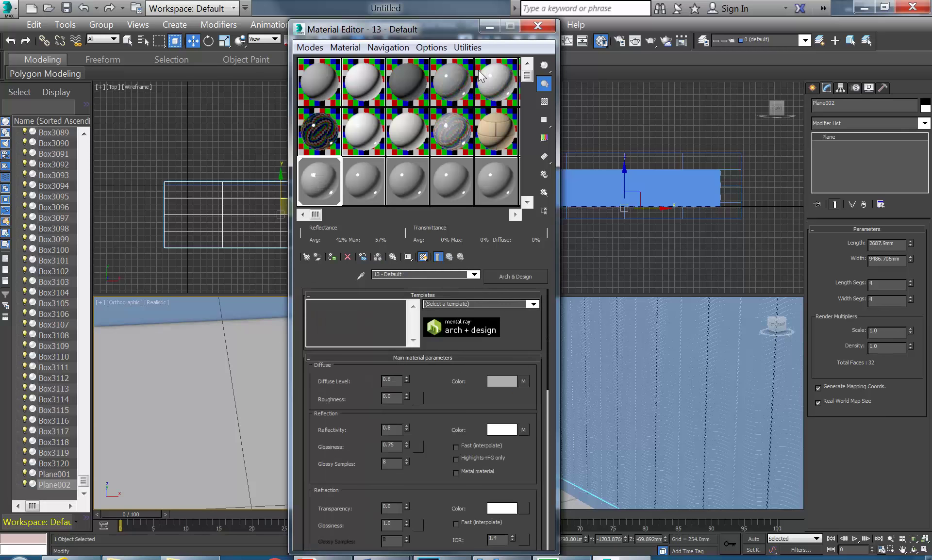
pyautogui.moveTo(453, 36); pyautogui.dragTo(280, 39)
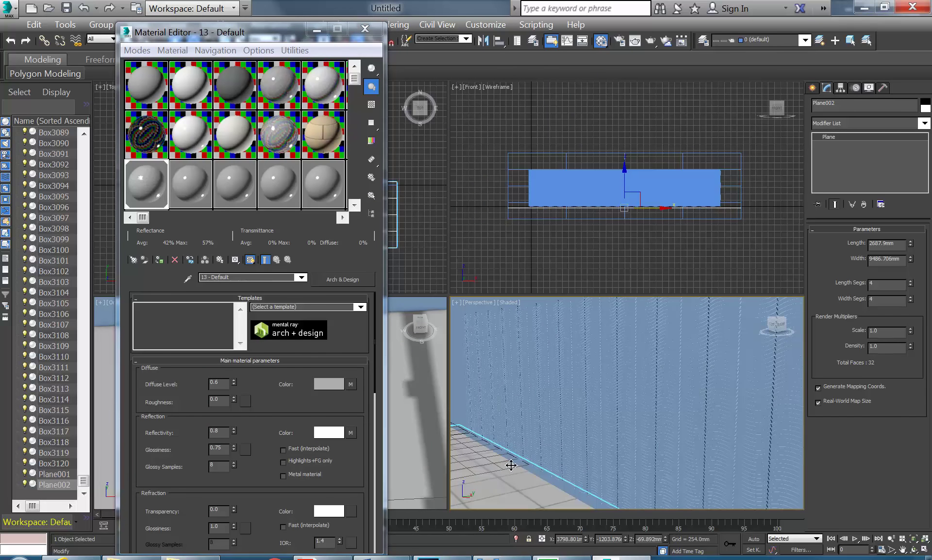
# Close the Material Editor and select the wall plane Plane001
pyautogui.click(366, 28)
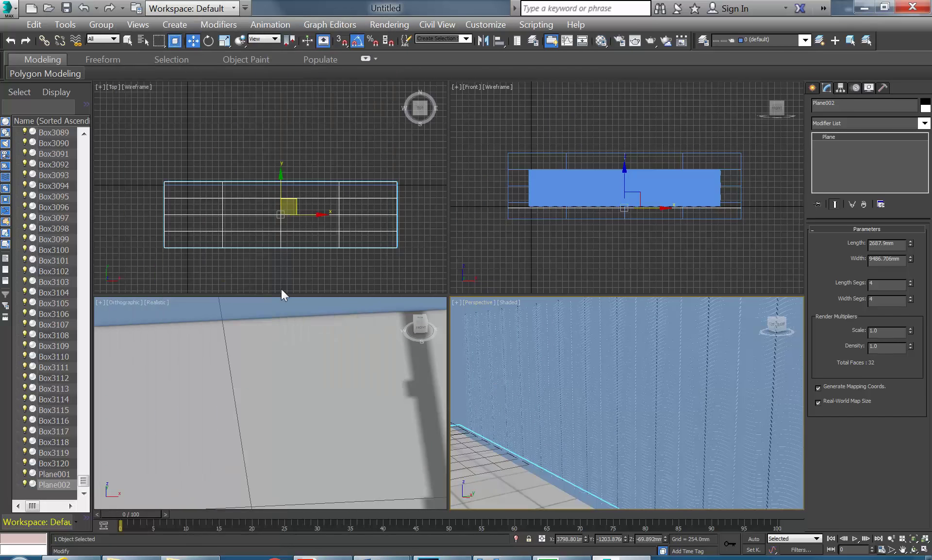
pyautogui.moveTo(289, 334); pyautogui.dragTo(371, 376, button='middle')
pyautogui.click(282, 327)
pyautogui.moveTo(282, 328); pyautogui.dragTo(310, 359, button='middle')
pyautogui.scroll(-5, 291, 359)
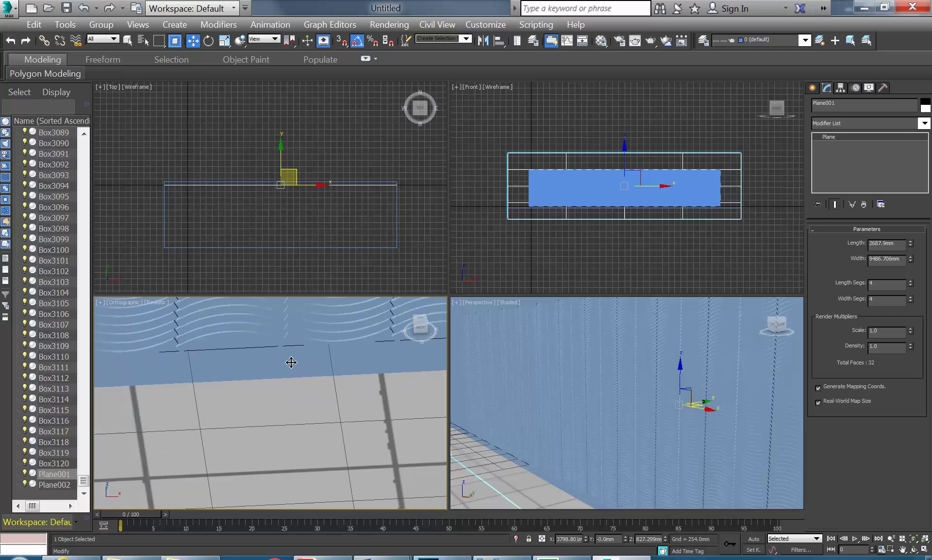
# Apply the Glazed Ceramic template to material slot 14 with diffuse value 0.64
pyautogui.click(601, 40)
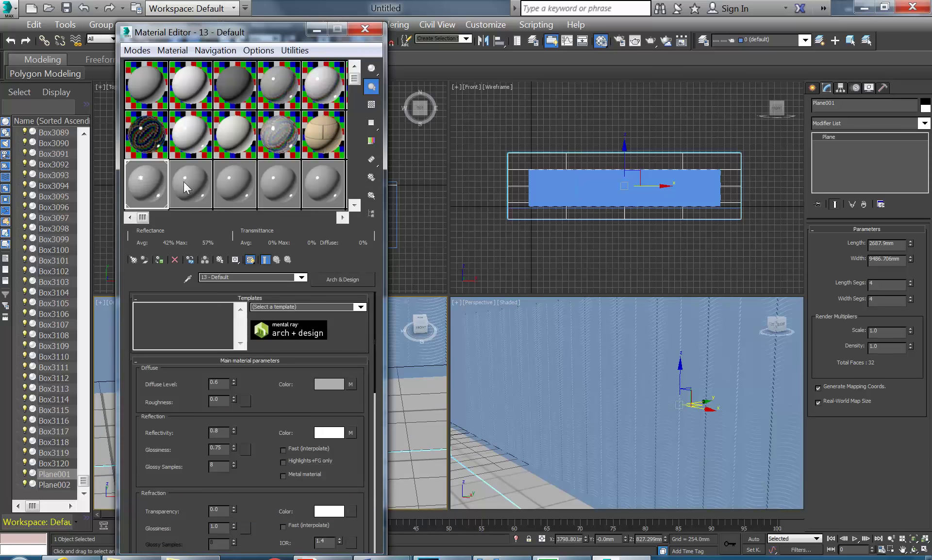
pyautogui.click(184, 183)
pyautogui.click(360, 307)
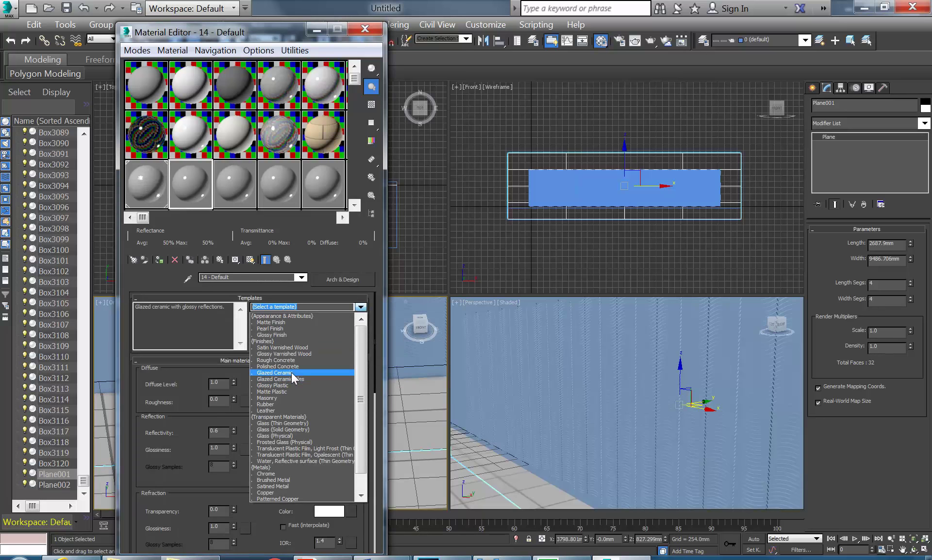
pyautogui.click(293, 374)
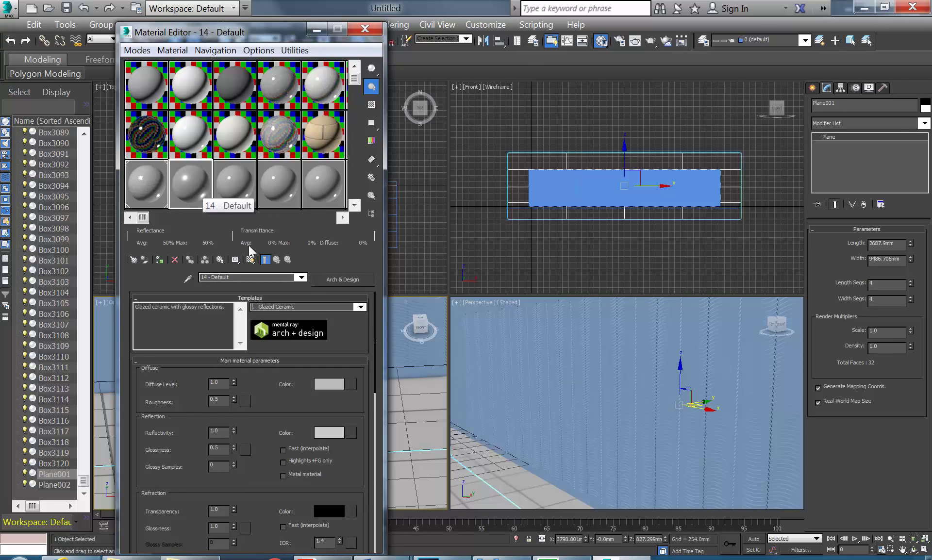
pyautogui.click(327, 385)
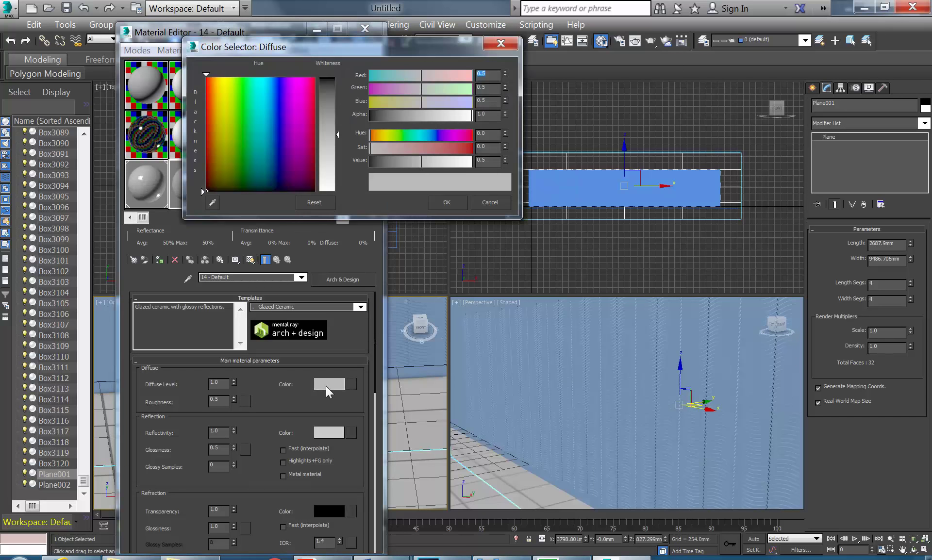
pyautogui.click(434, 161)
pyautogui.click(443, 202)
# Set reflectivity to 0.74 and glossiness to 0.31, then close the editor and deselect
pyautogui.moveTo(188, 431); pyautogui.dragTo(182, 417)
pyautogui.doubleClick(200, 174)
pyautogui.moveTo(233, 412); pyautogui.dragTo(235, 433)
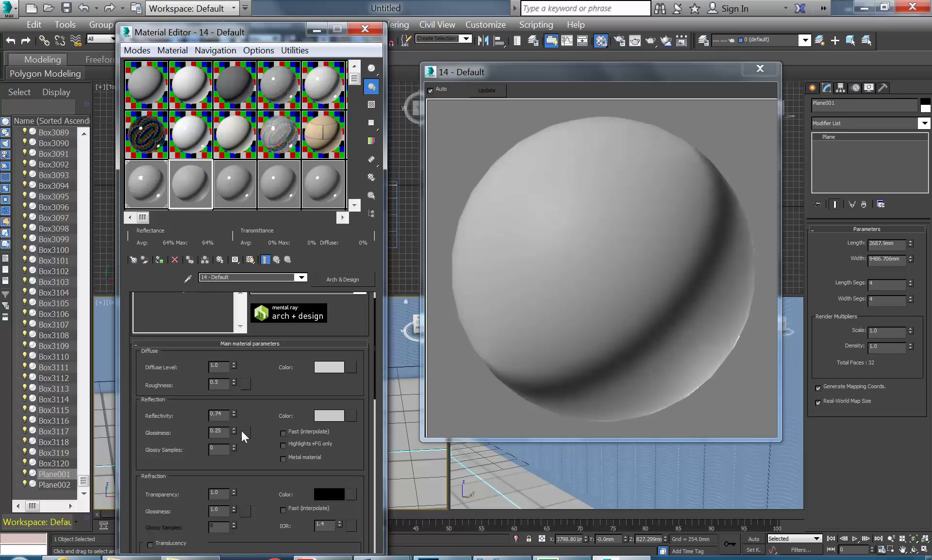
pyautogui.moveTo(235, 429); pyautogui.dragTo(235, 427)
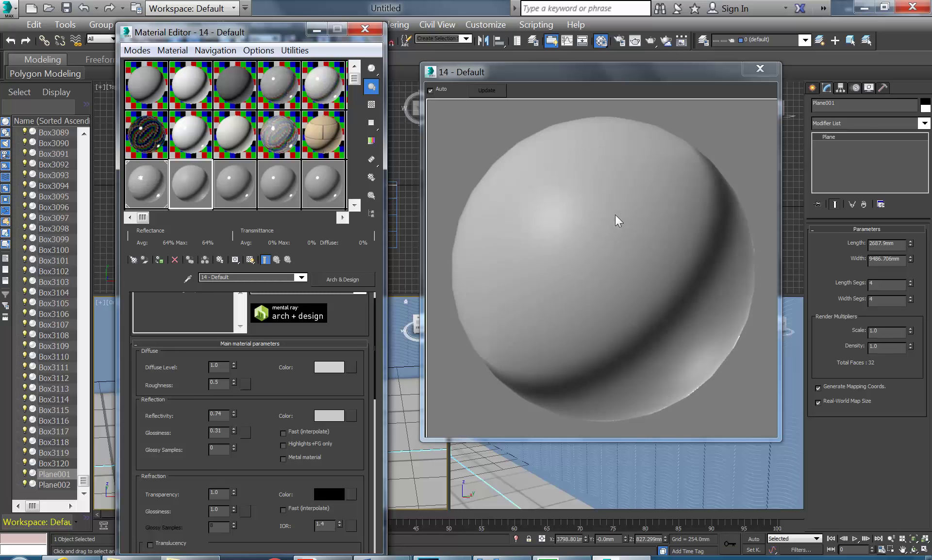
pyautogui.click(761, 68)
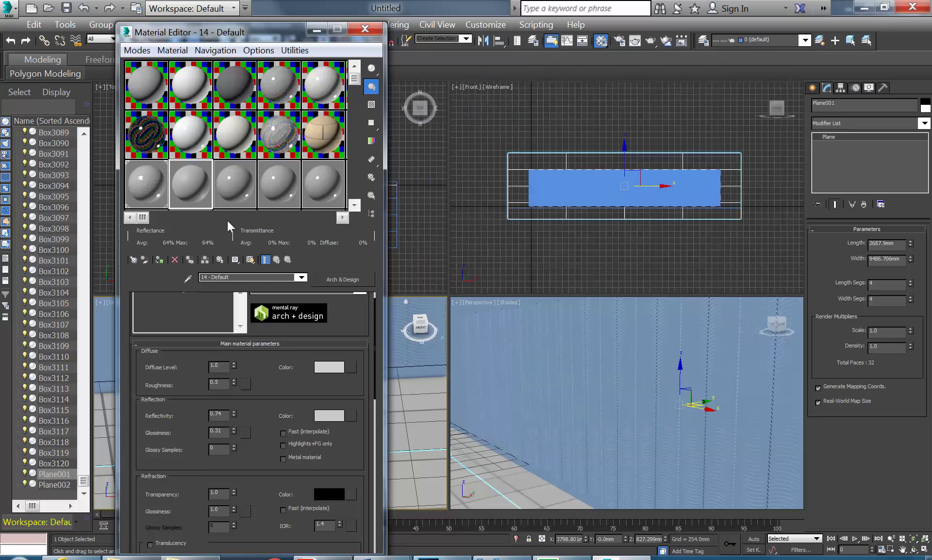
pyautogui.click(366, 29)
pyautogui.click(145, 160)
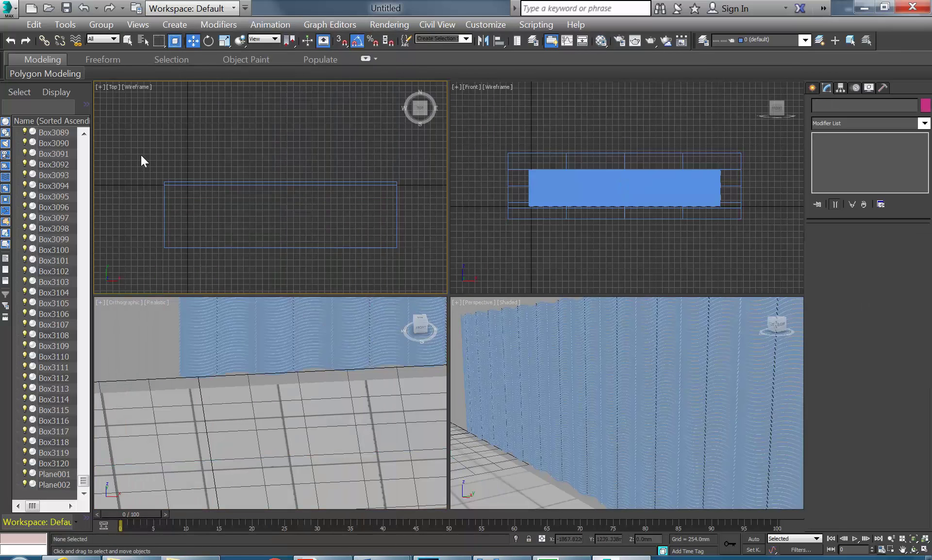
# Select all wall boxes and apply Glazed Ceramic to slot 15, previewed on a checker background
pyautogui.moveTo(151, 153); pyautogui.dragTo(389, 201)
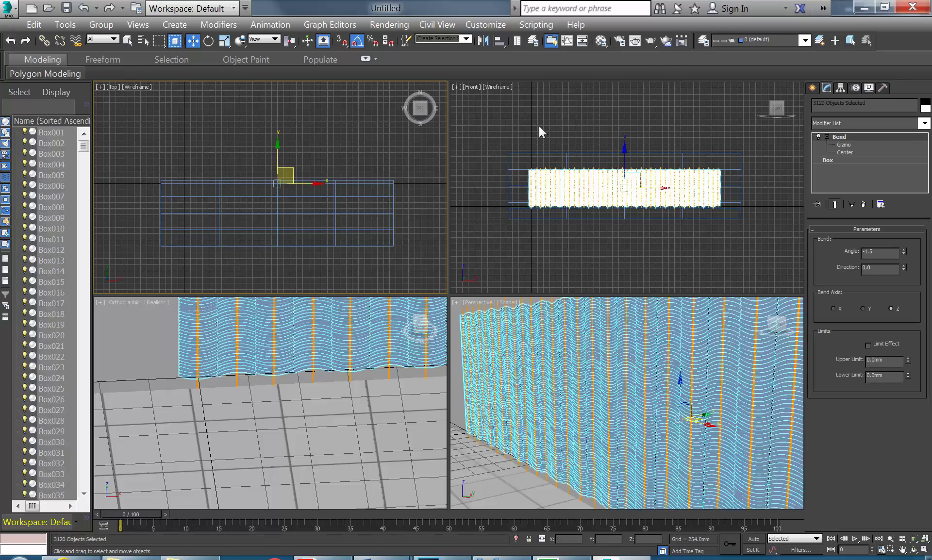
pyautogui.click(601, 41)
pyautogui.click(237, 184)
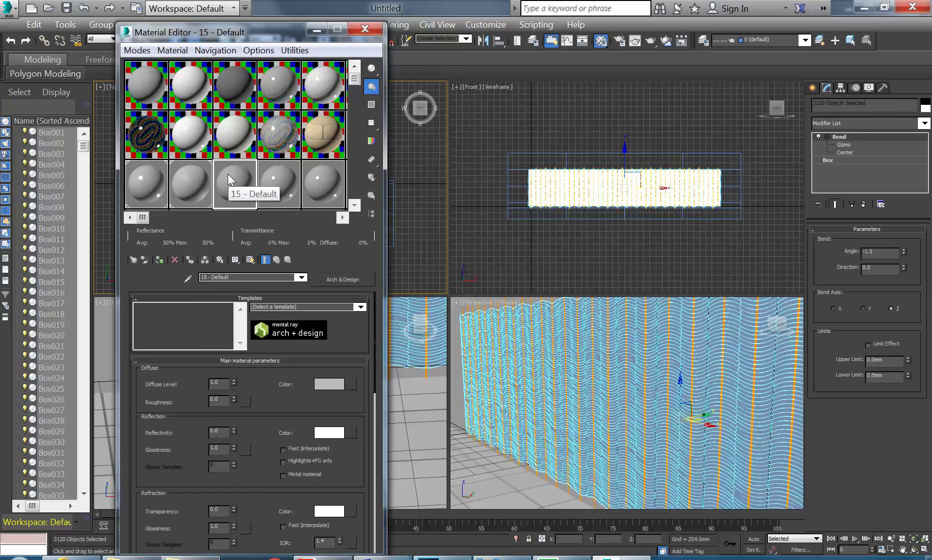
pyautogui.click(360, 307)
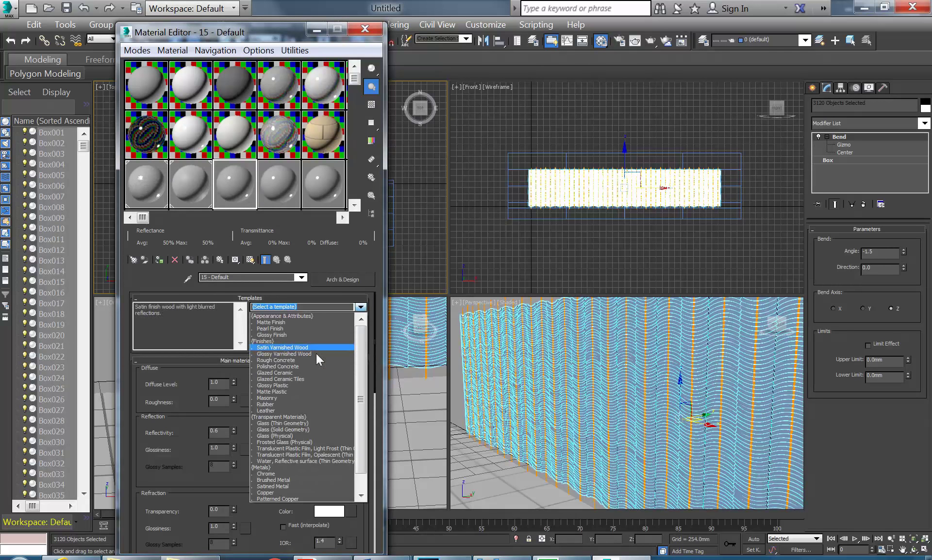
pyautogui.click(302, 372)
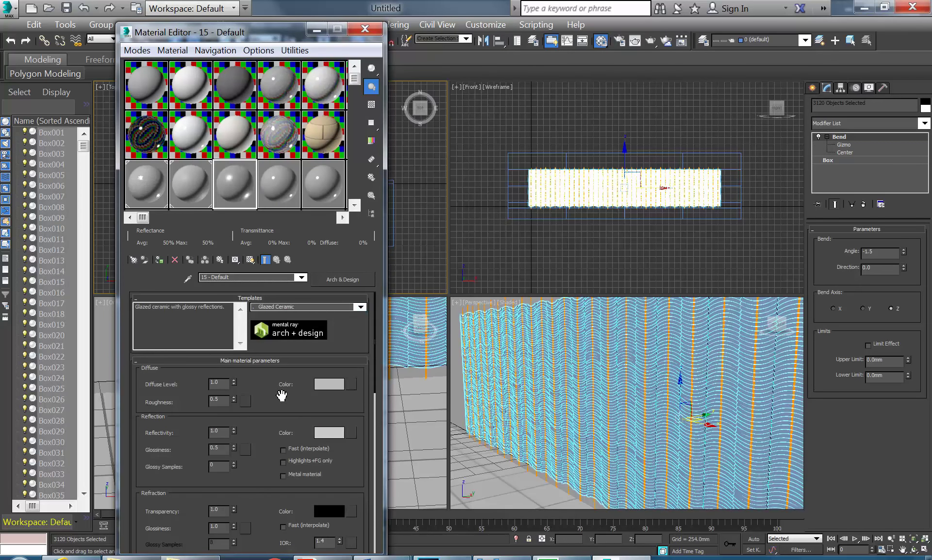
pyautogui.doubleClick(237, 182)
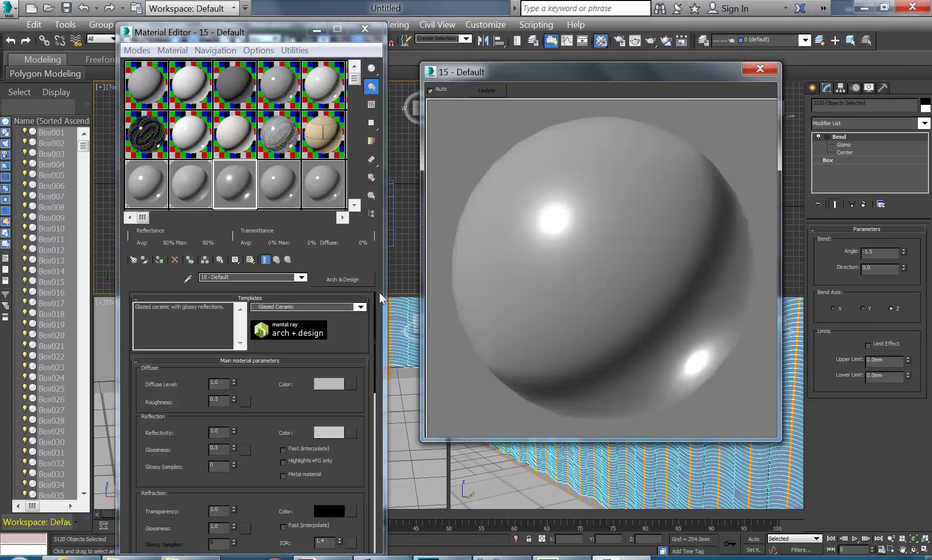
pyautogui.click(372, 105)
# Lower the material's reflectivity to 0.03 and glossiness to 0.13
pyautogui.moveTo(233, 430); pyautogui.dragTo(234, 465)
pyautogui.click(234, 445)
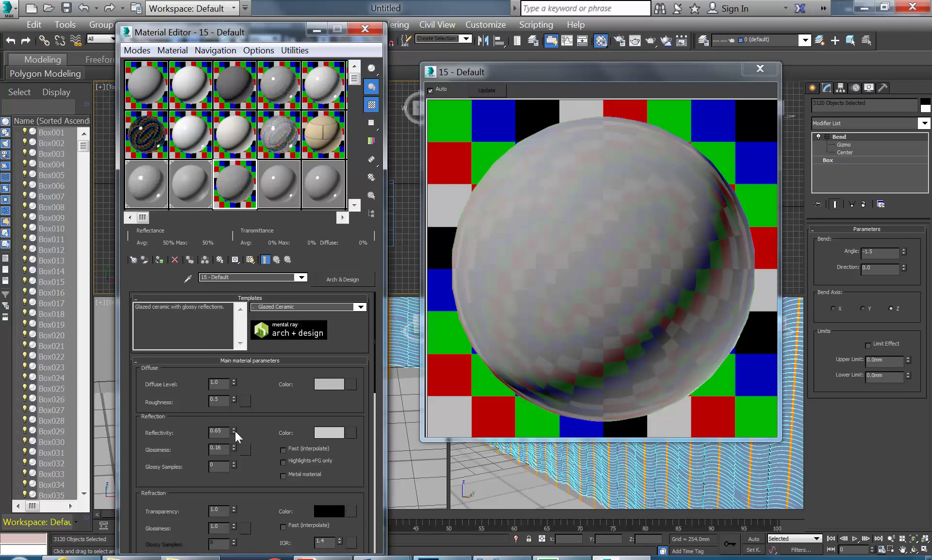
pyautogui.moveTo(234, 430); pyautogui.dragTo(234, 444)
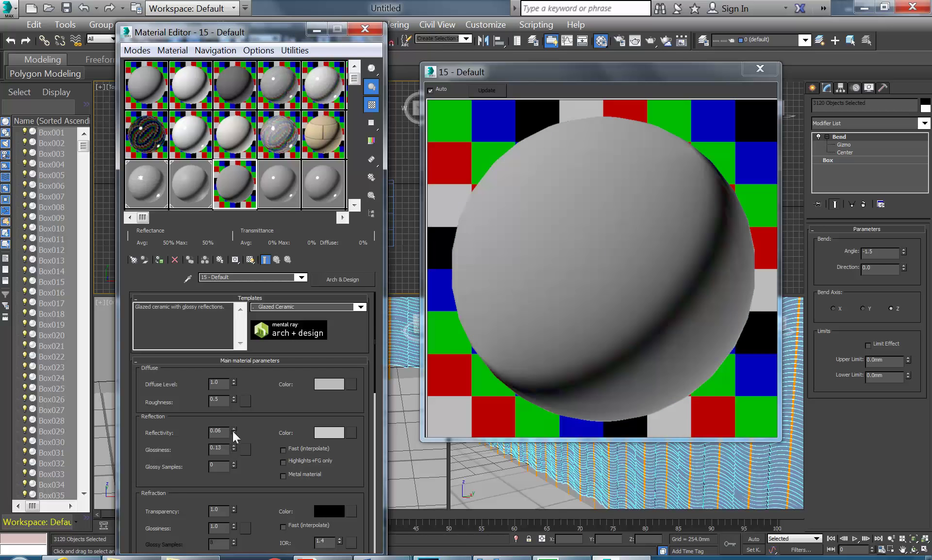
pyautogui.click(232, 432)
pyautogui.click(232, 432)
pyautogui.click(232, 432)
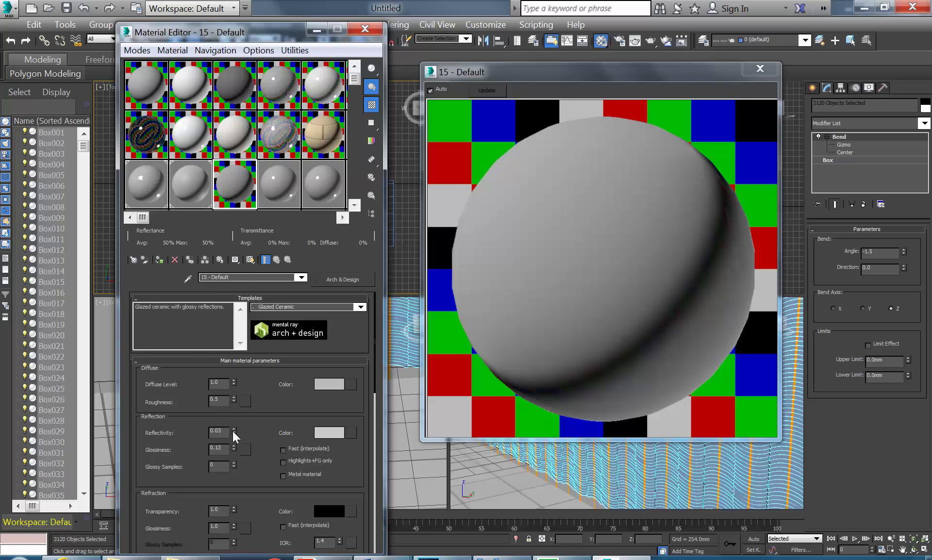
# Make the diffuse colour a slightly warm near-white, then close the Material Editor
pyautogui.click(326, 387)
pyautogui.moveTo(459, 165); pyautogui.dragTo(468, 166)
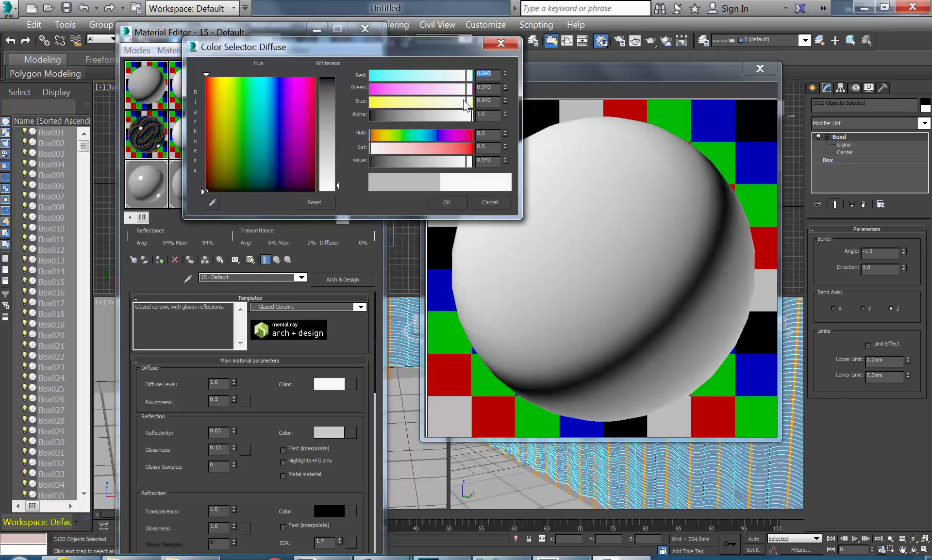
pyautogui.moveTo(464, 102); pyautogui.dragTo(461, 102)
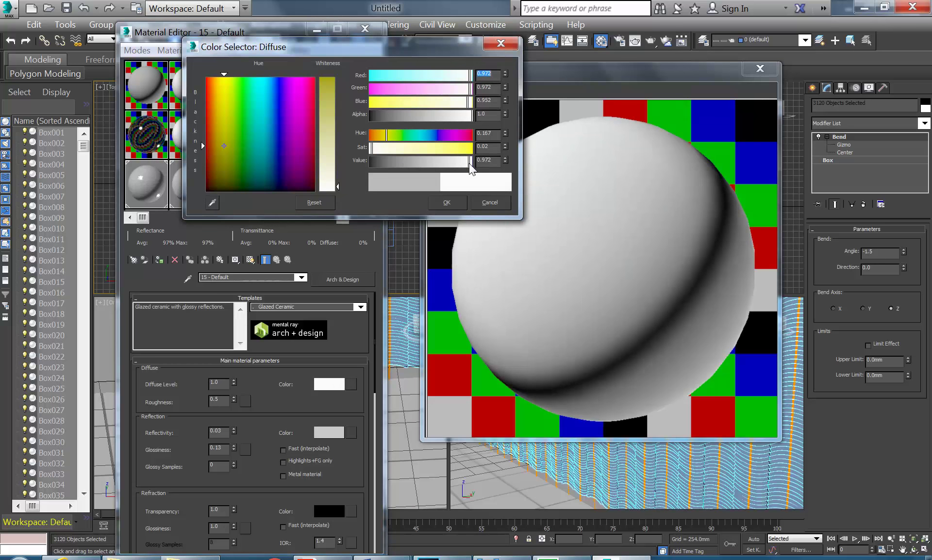
pyautogui.click(448, 202)
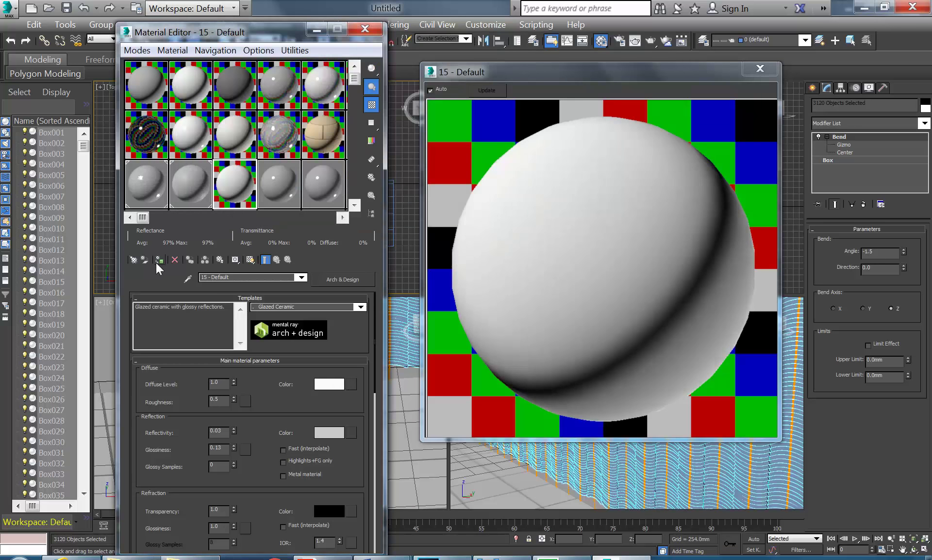
pyautogui.click(760, 68)
pyautogui.click(365, 29)
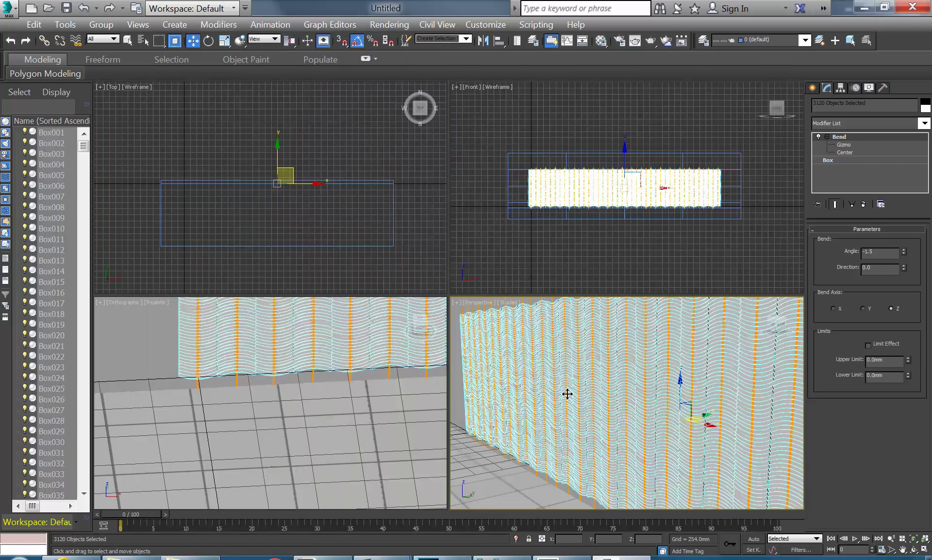
# Render the Perspective view with Render Production
pyautogui.click(652, 41)
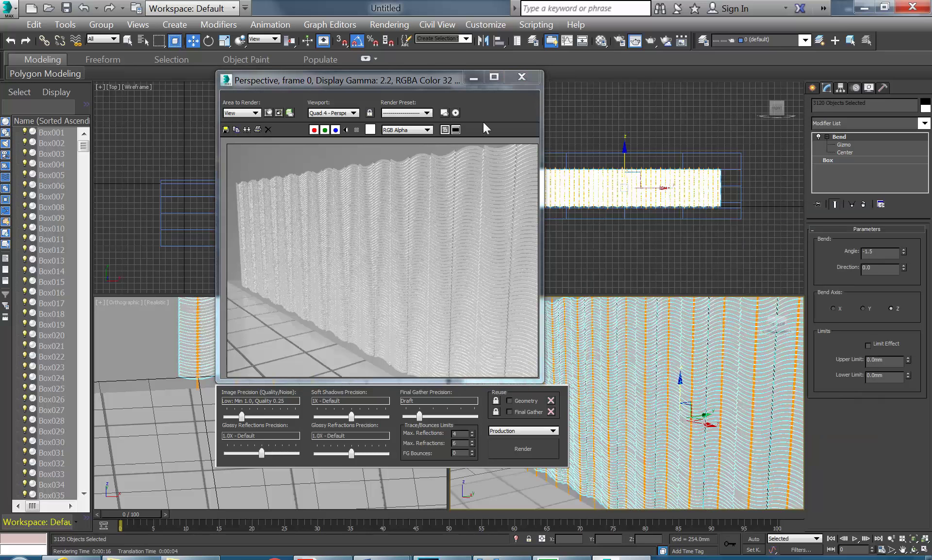
# Create a target photometric light aimed at the wall's centre and raise it above the wall
pyautogui.click(524, 77)
pyautogui.click(236, 166)
pyautogui.click(811, 88)
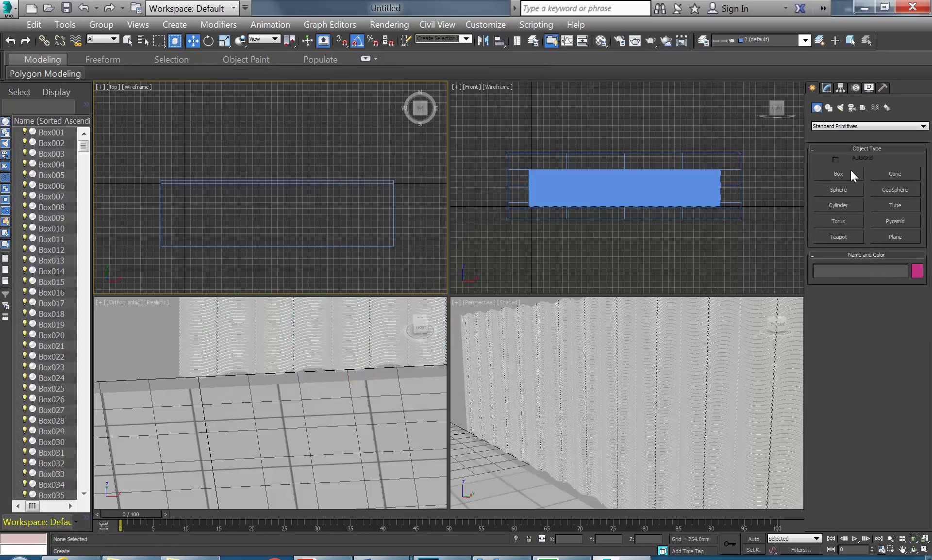
pyautogui.click(837, 107)
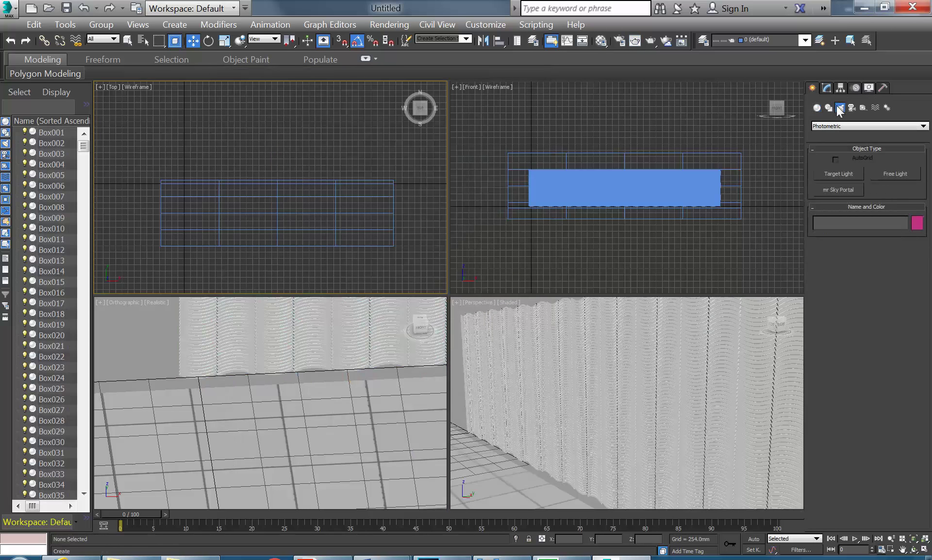
pyautogui.click(838, 173)
pyautogui.click(430, 314)
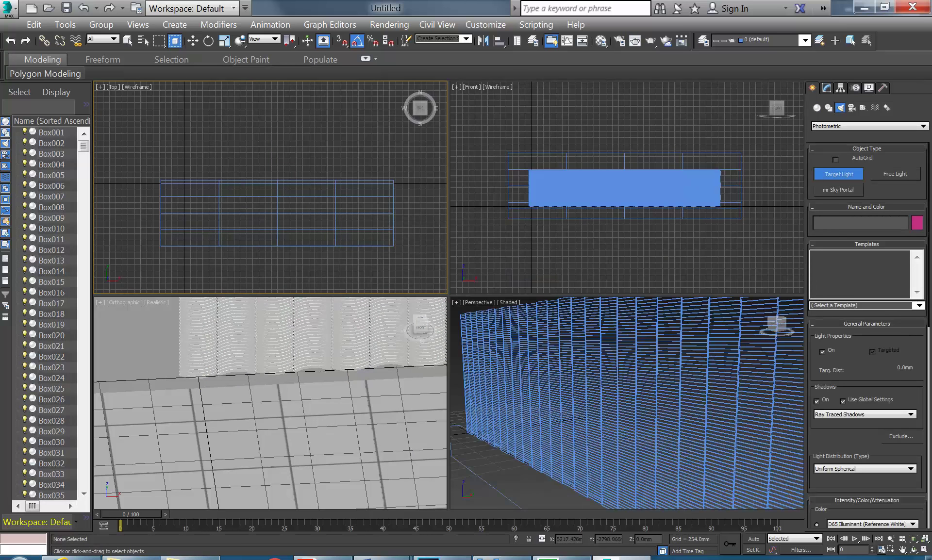
pyautogui.moveTo(371, 279); pyautogui.dragTo(269, 183)
pyautogui.rightClick(718, 199)
pyautogui.press('w')
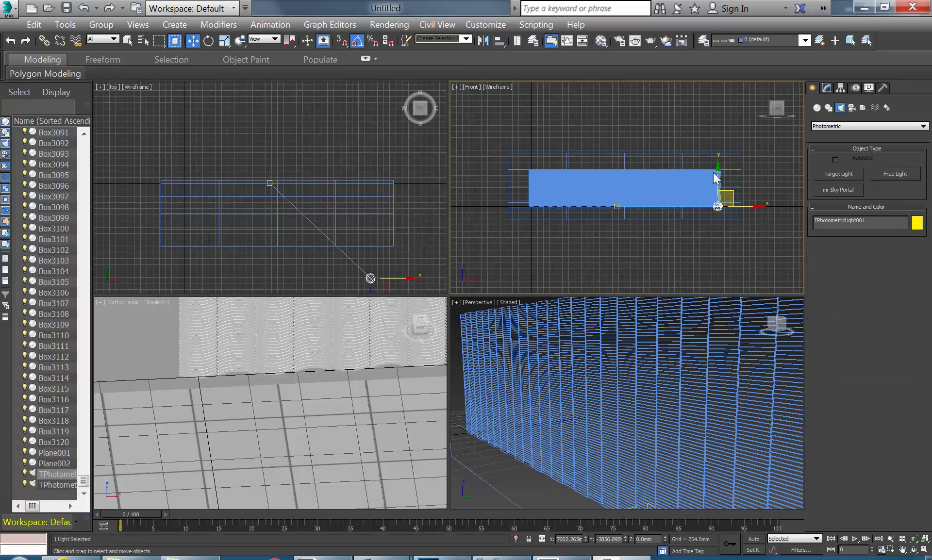
pyautogui.moveTo(719, 206)
pyautogui.moveTo(720, 185); pyautogui.dragTo(719, 108)
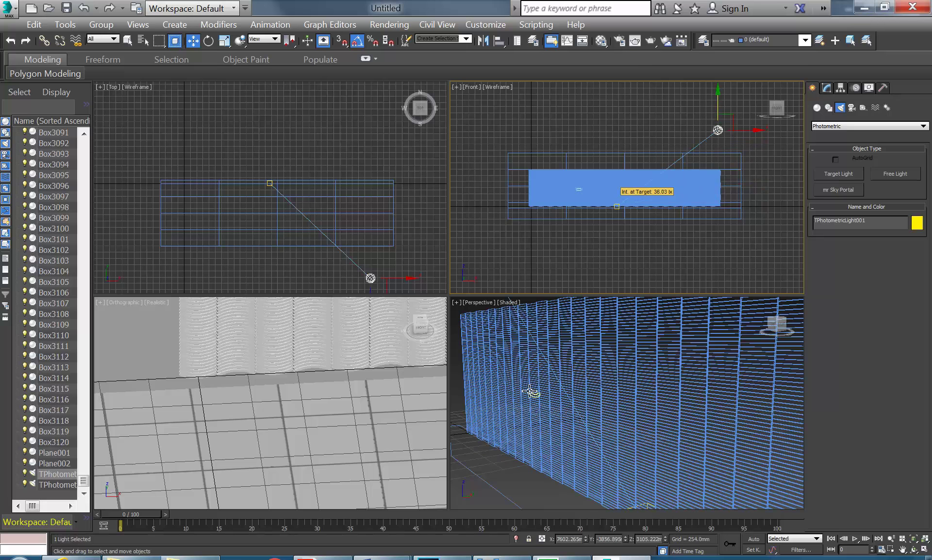
pyautogui.rightClick(505, 306)
# Shade the Perspective view realistically with scene lights, then shift the light up-left over the wall
pyautogui.click(506, 302)
pyautogui.click(525, 313)
pyautogui.click(505, 304)
pyautogui.moveTo(559, 475)
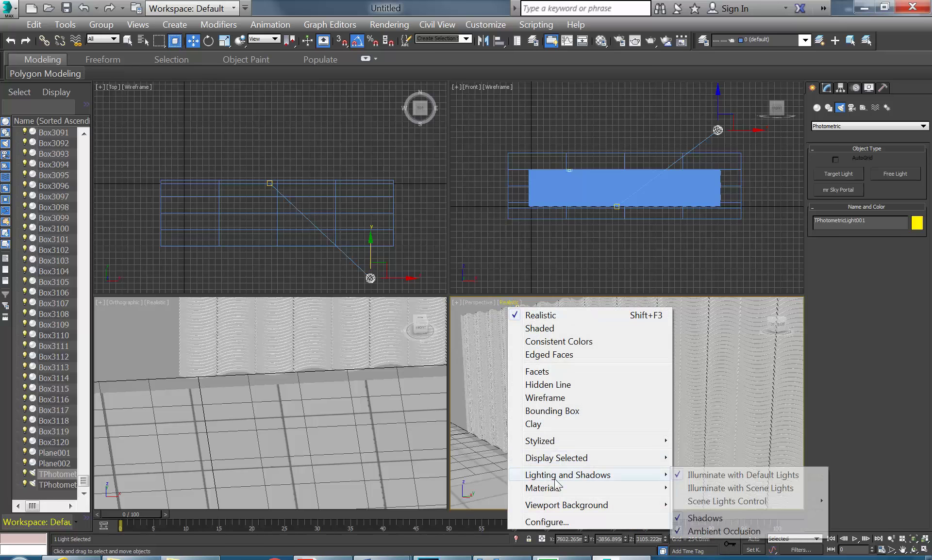
pyautogui.click(750, 489)
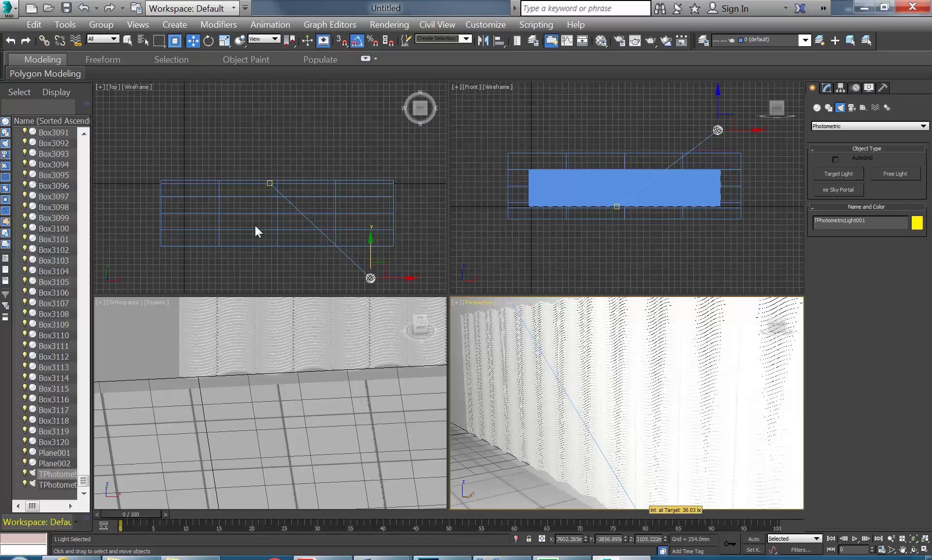
pyautogui.click(392, 271)
pyautogui.moveTo(378, 261); pyautogui.dragTo(351, 264)
# Create a physical camera from the Perspective view and aim its target at the wall's centre, 852.554mm high
pyautogui.rightClick(593, 345)
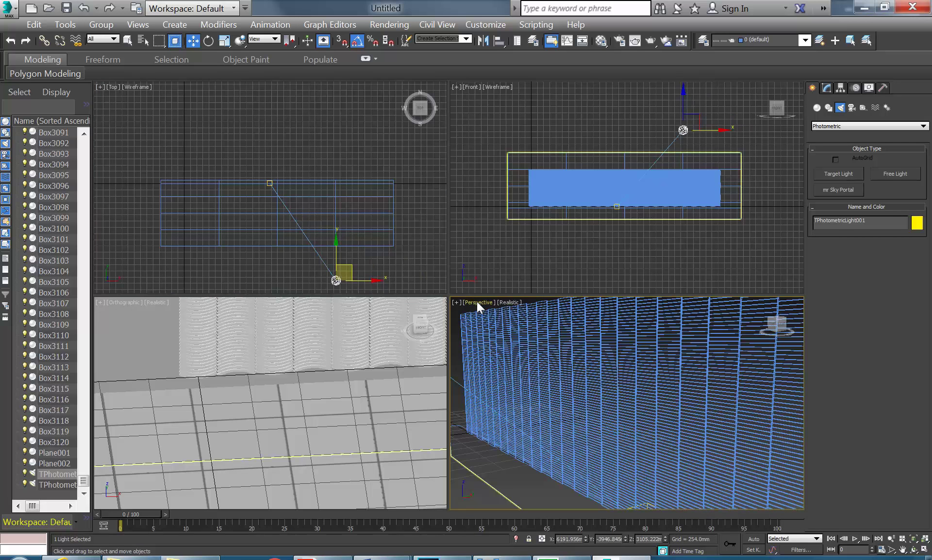
pyautogui.hotkey('ctrl', 'c')
pyautogui.moveTo(257, 199); pyautogui.dragTo(273, 208, button='middle')
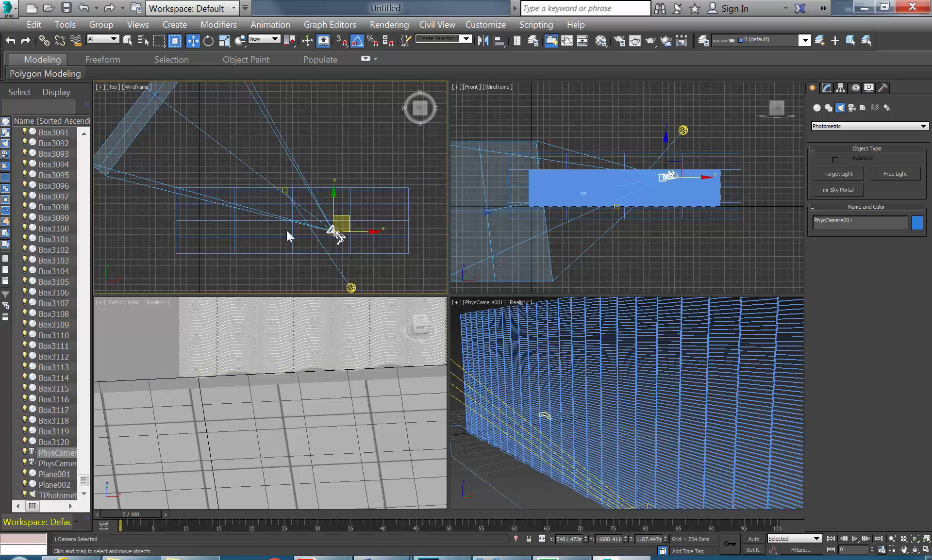
pyautogui.moveTo(350, 217)
pyautogui.mouseDown()
pyautogui.moveTo(366, 237)
pyautogui.moveTo(359, 225)
pyautogui.mouseUp()
pyautogui.rightClick(226, 161)
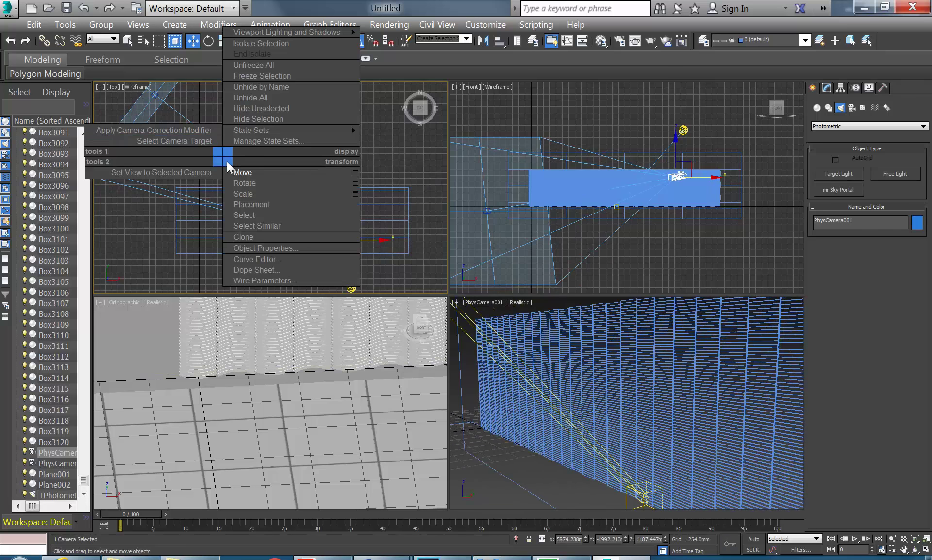
pyautogui.click(188, 140)
pyautogui.scroll(-3, 192, 142)
pyautogui.moveTo(190, 125); pyautogui.dragTo(249, 174)
pyautogui.click(617, 193)
pyautogui.moveTo(617, 190); pyautogui.dragTo(623, 166)
# Maximize the camera view, test-render through it, cancel, and restore the four-view layout
pyautogui.rightClick(606, 386)
pyautogui.click(926, 552)
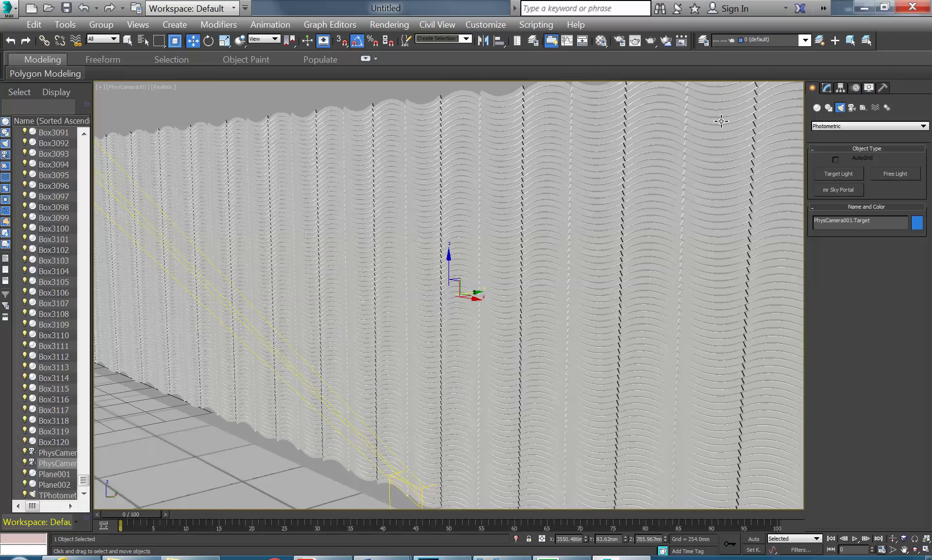
pyautogui.click(650, 41)
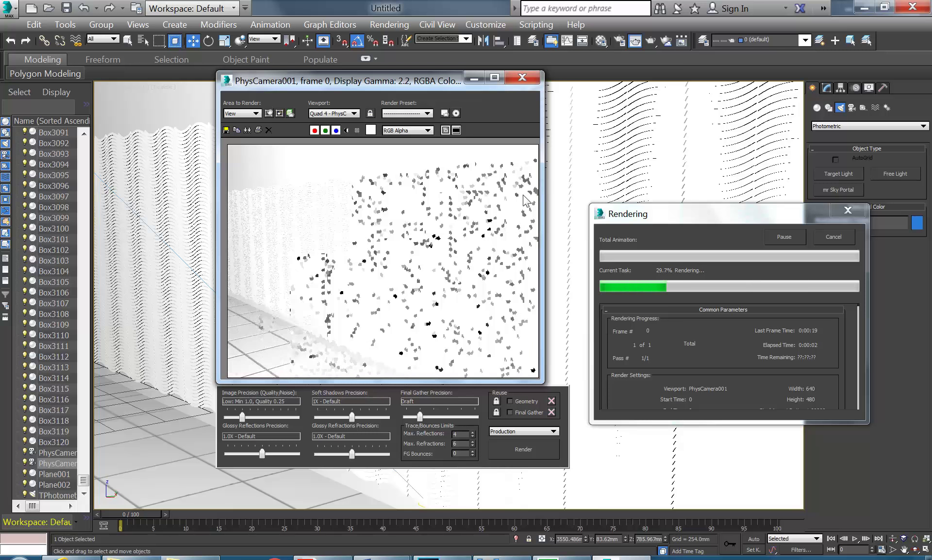
pyautogui.click(848, 210)
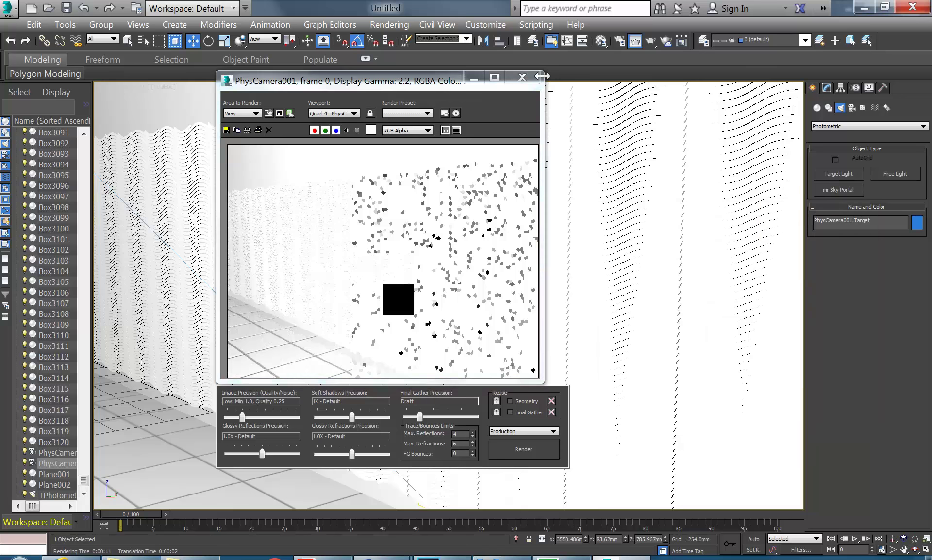
pyautogui.hotkey('alt', 'w')
# Apply the 4ft Pendant Fluorescent (web) template to the selected photometric light
pyautogui.click(272, 239)
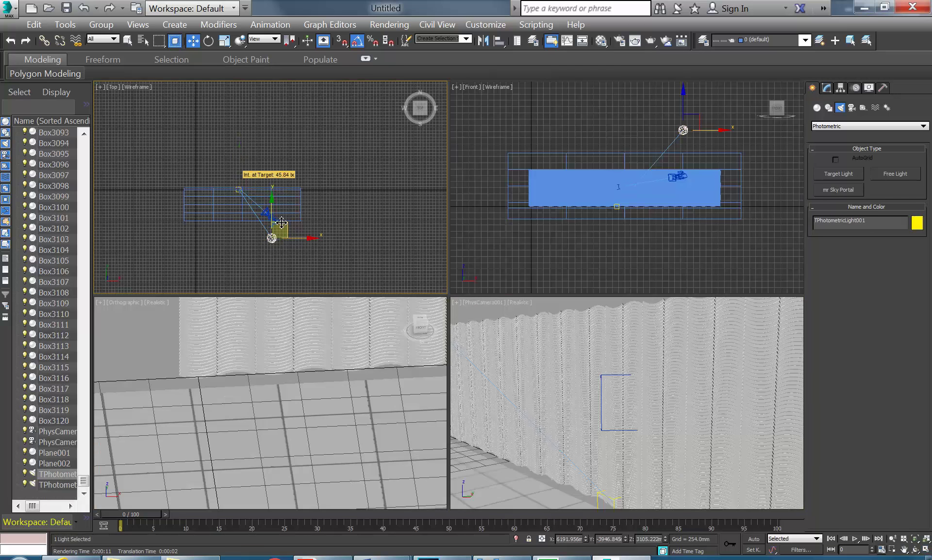
pyautogui.click(828, 89)
pyautogui.moveTo(828, 236); pyautogui.dragTo(833, 433)
pyautogui.moveTo(832, 281); pyautogui.dragTo(828, 429)
pyautogui.click(919, 281)
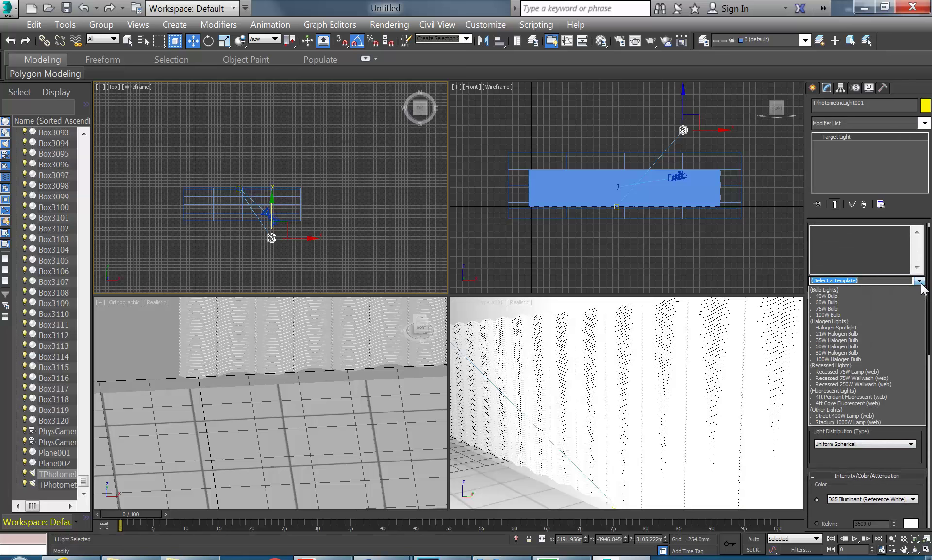
pyautogui.click(856, 398)
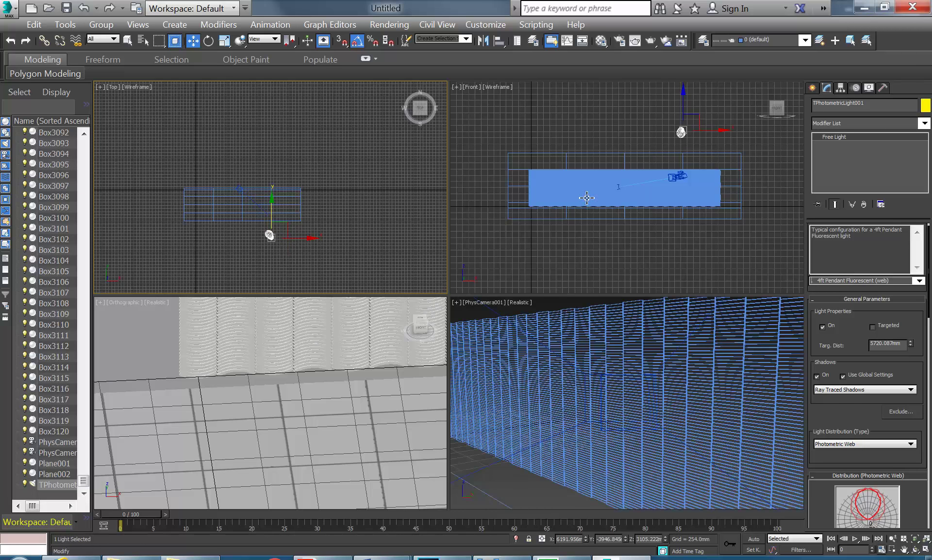
# Move the light up and right in the Front view, then render the scene
pyautogui.rightClick(679, 159)
pyautogui.moveTo(698, 112); pyautogui.dragTo(714, 92)
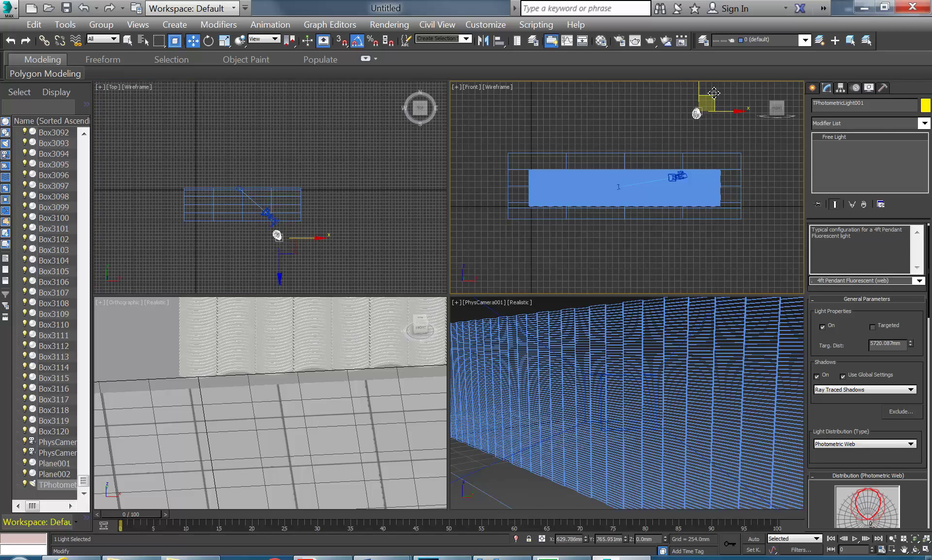
pyautogui.rightClick(301, 248)
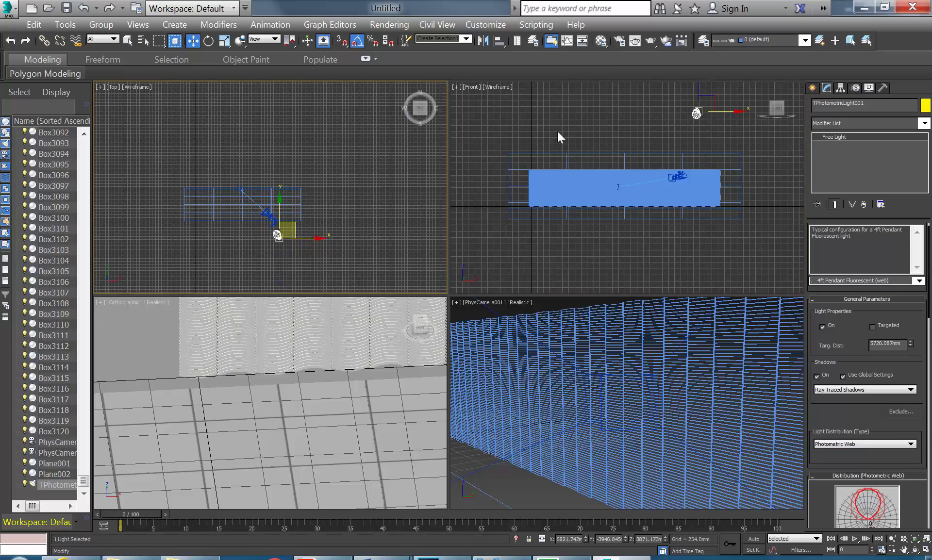
pyautogui.click(652, 43)
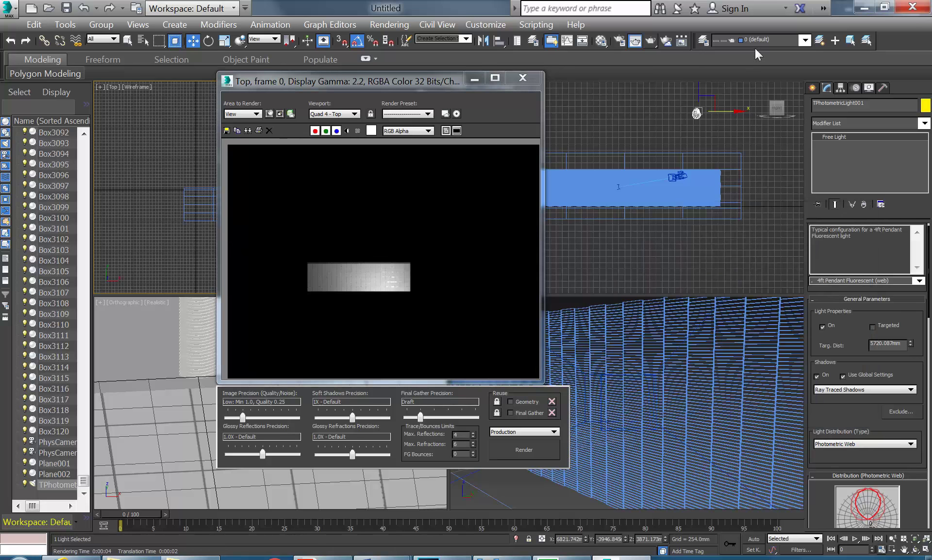
# Render through the PhysCamera001 view, cancel partway, and close the rendered frame window
pyautogui.click(652, 40)
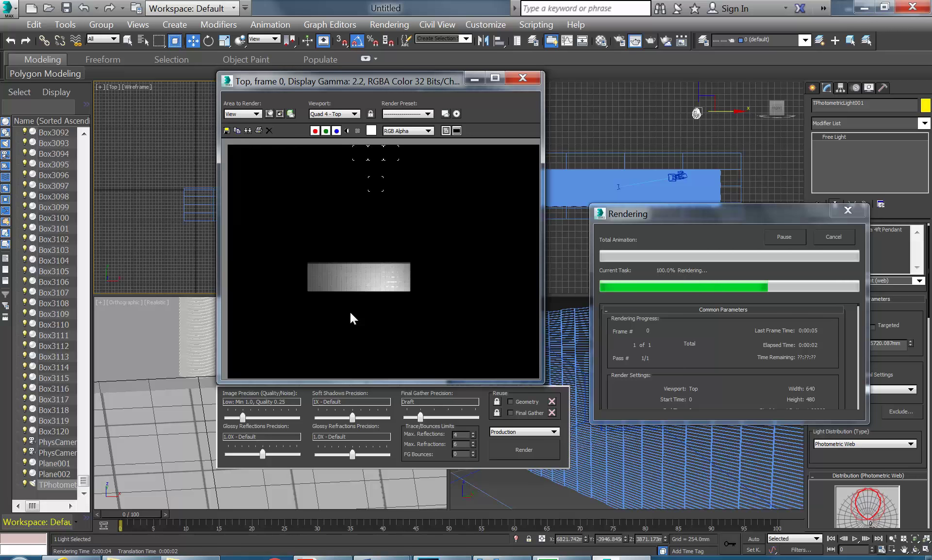
pyautogui.rightClick(654, 361)
pyautogui.rightClick(654, 360)
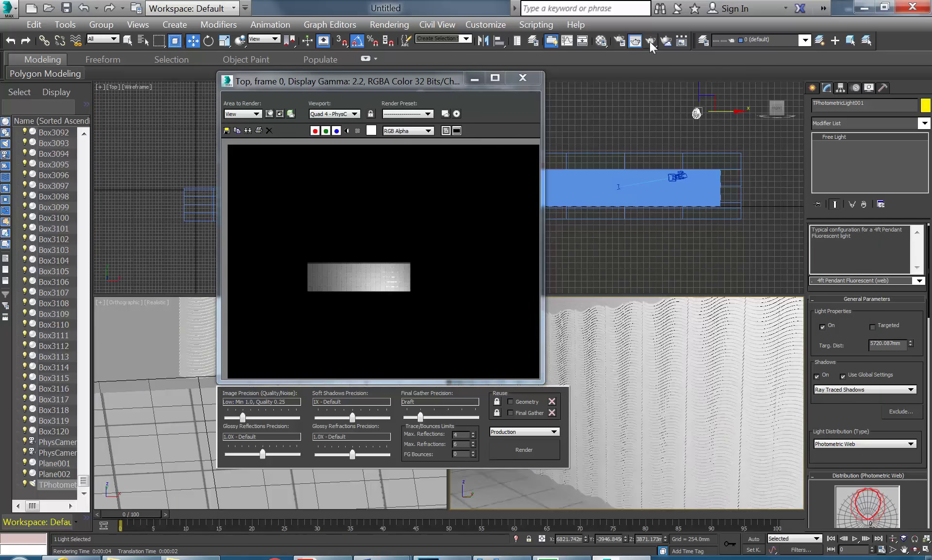
pyautogui.click(651, 41)
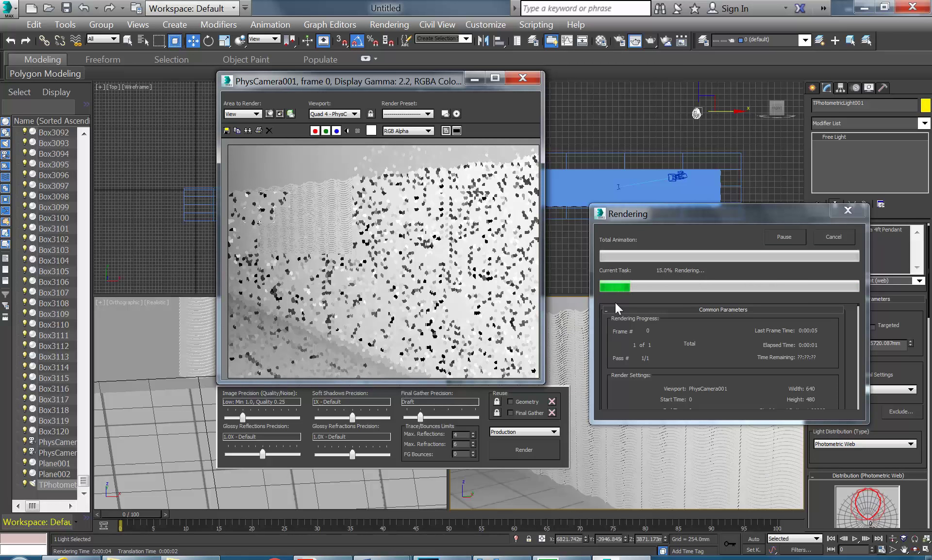
pyautogui.click(835, 237)
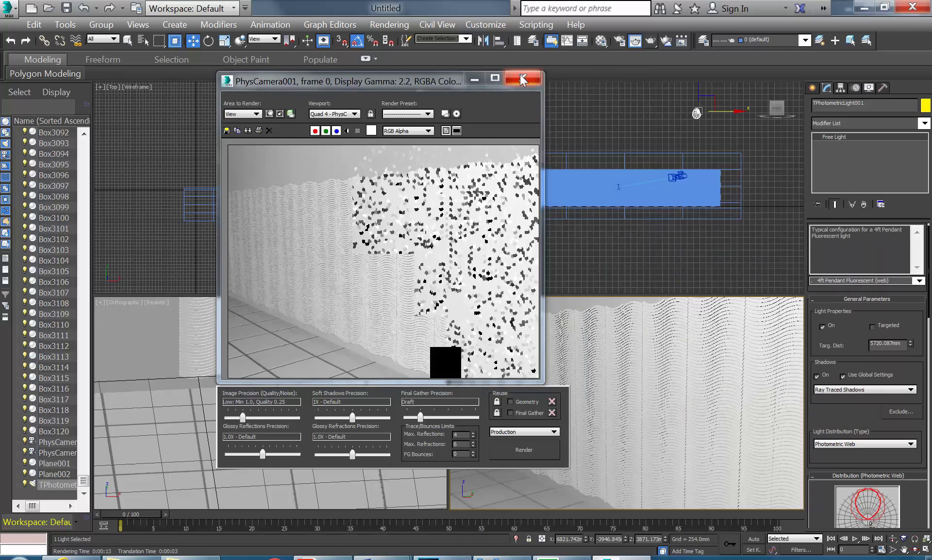
pyautogui.click(522, 78)
# Move PhysCamera001 toward the wall in Top view, lower it in Front view, and render
pyautogui.scroll(3, 274, 231)
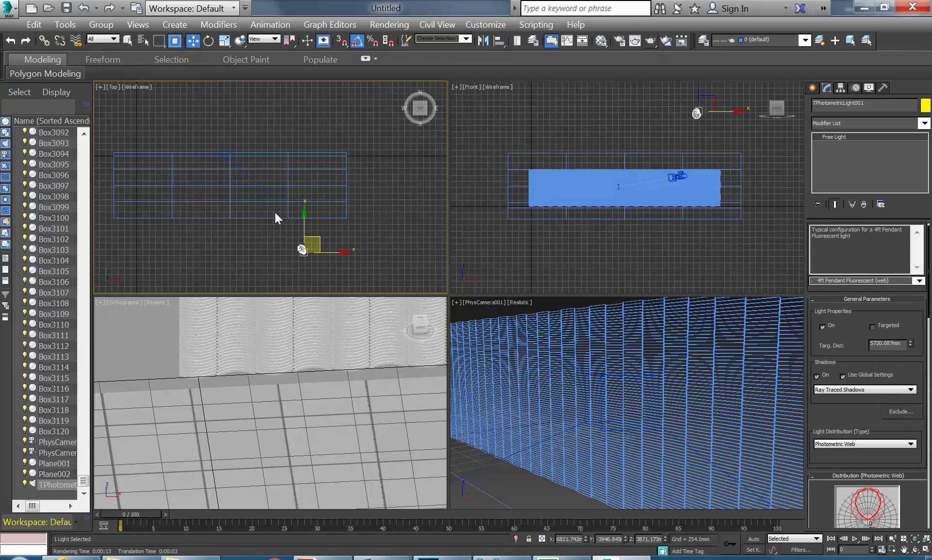
pyautogui.click(285, 210)
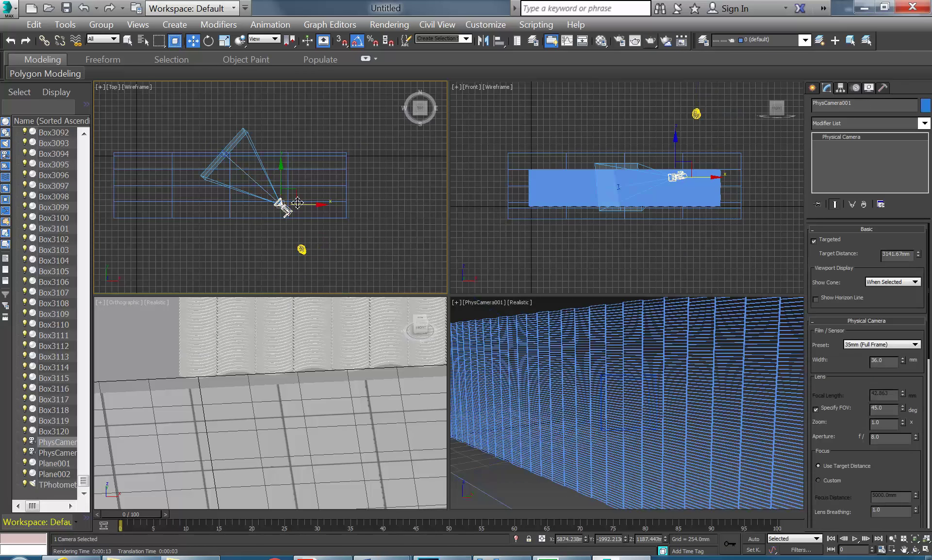
pyautogui.moveTo(287, 208); pyautogui.dragTo(272, 165)
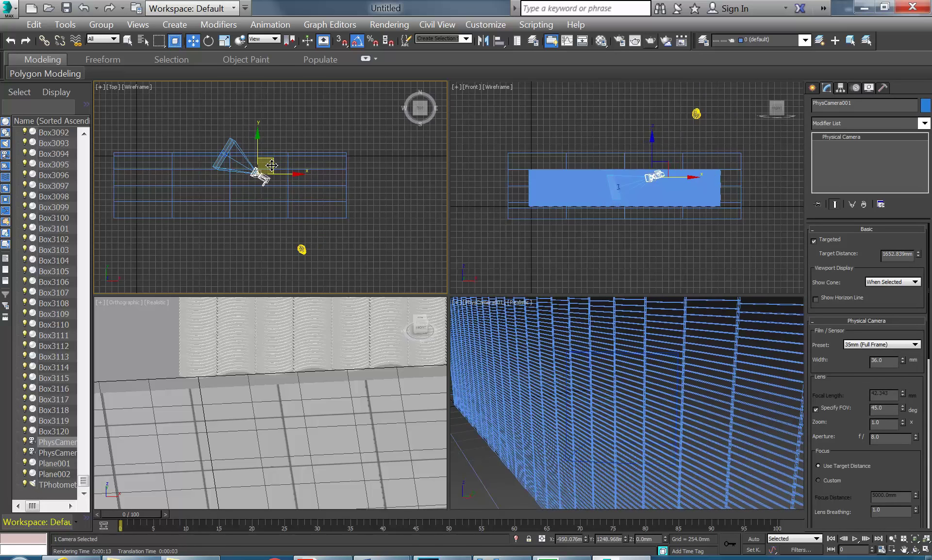
pyautogui.moveTo(654, 147); pyautogui.dragTo(656, 158)
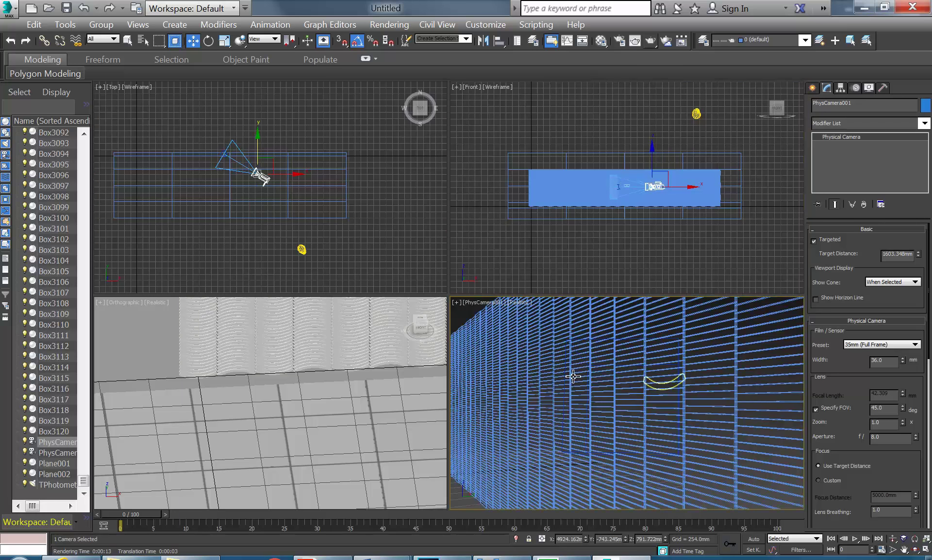
pyautogui.middleClick(690, 430)
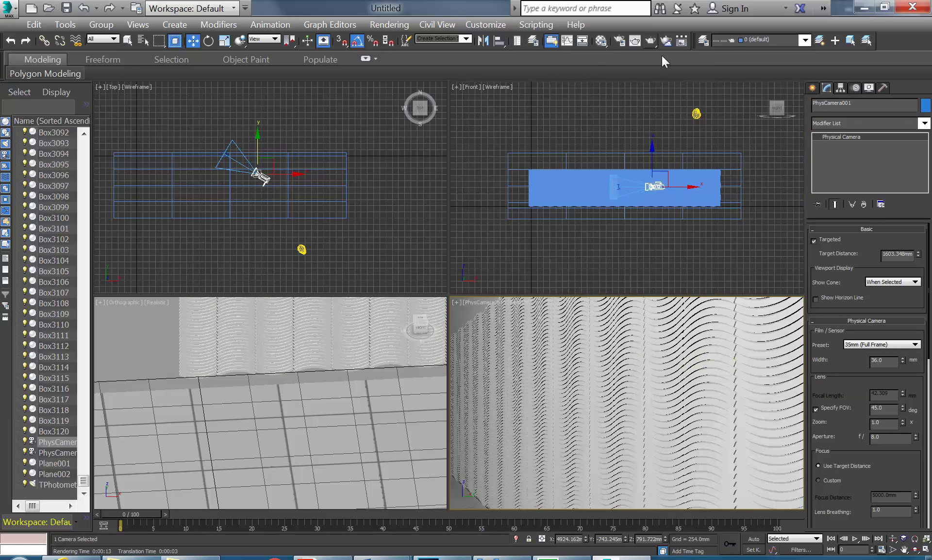
pyautogui.click(651, 42)
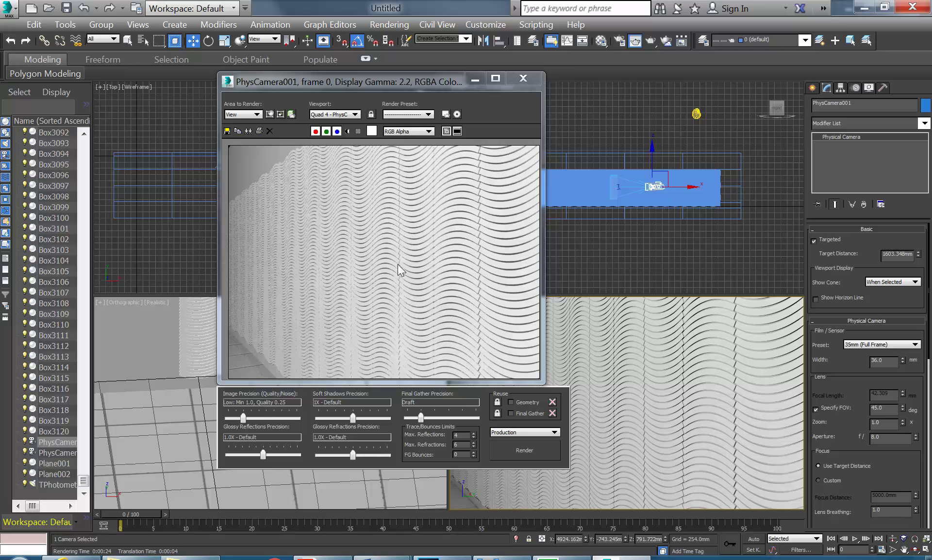
# After the render completes, leave the camera parameters and select bent box Box1580
pyautogui.click(813, 88)
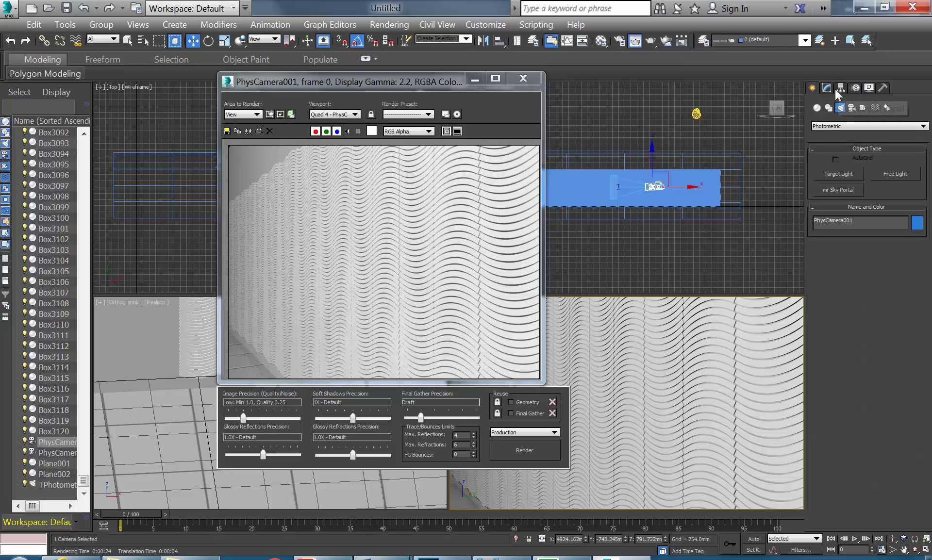
pyautogui.click(702, 397)
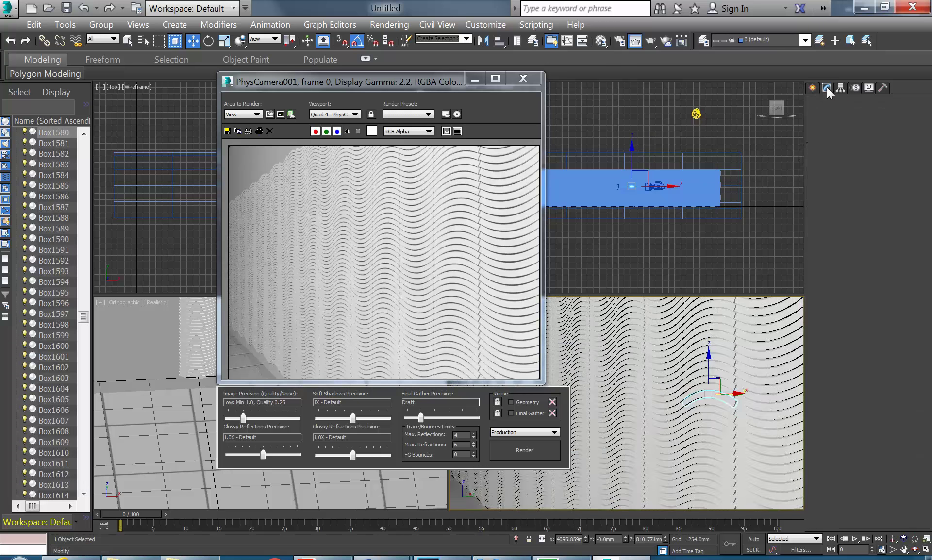
# Test Box1580's bend angles -2.5 and -1.0, then settle on -1.5, rendering after each
pyautogui.click(826, 87)
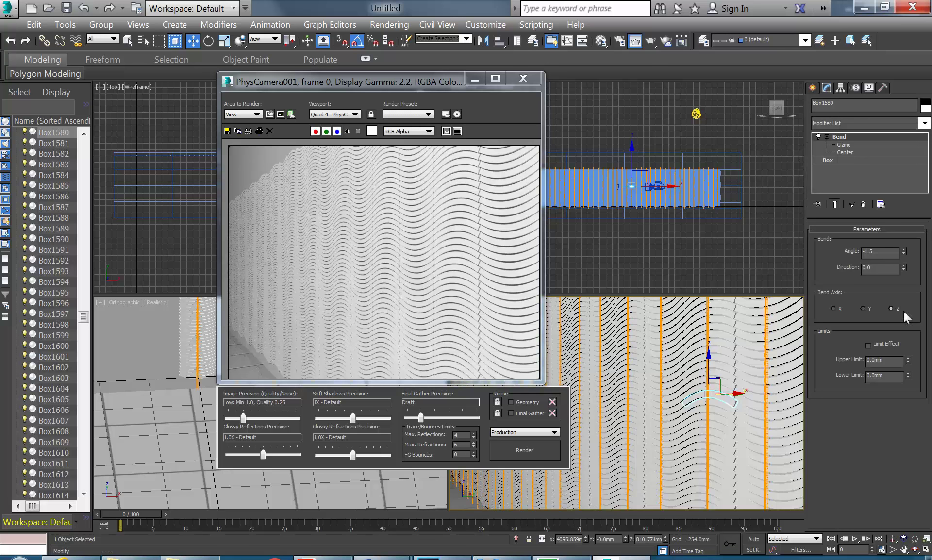
pyautogui.click(903, 255)
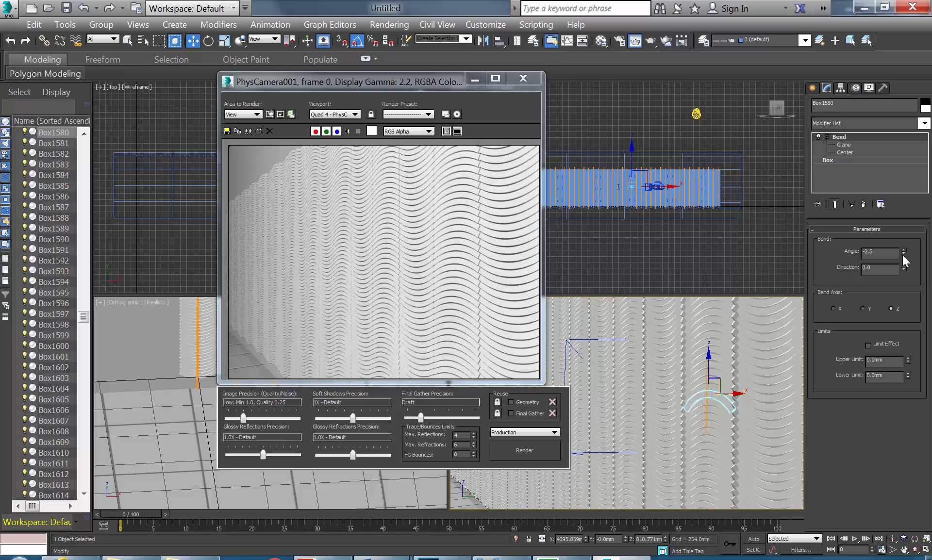
pyautogui.click(903, 250)
pyautogui.click(903, 250)
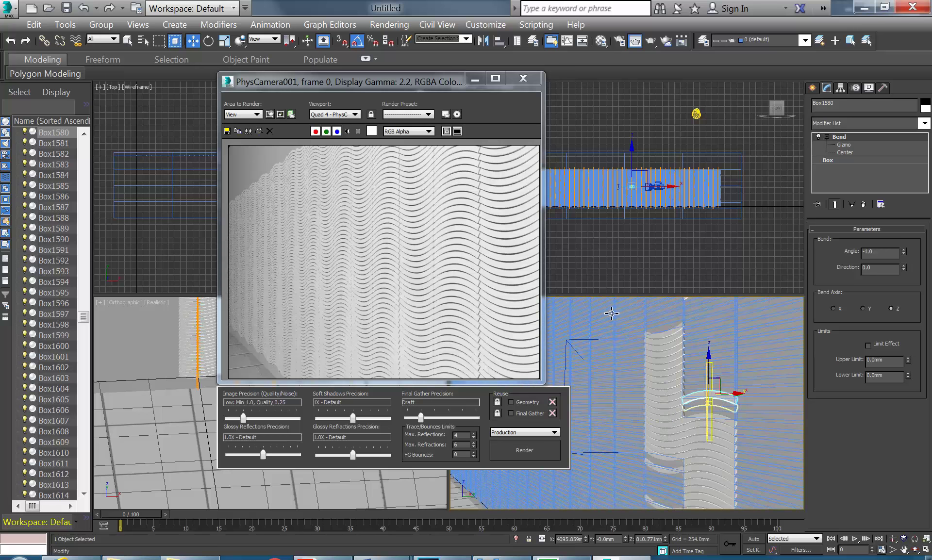
pyautogui.click(649, 41)
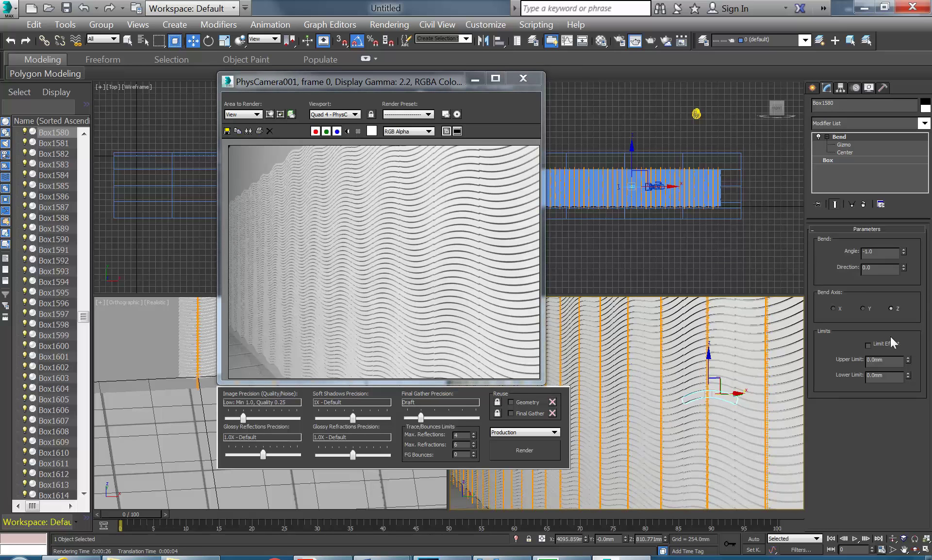
pyautogui.click(903, 254)
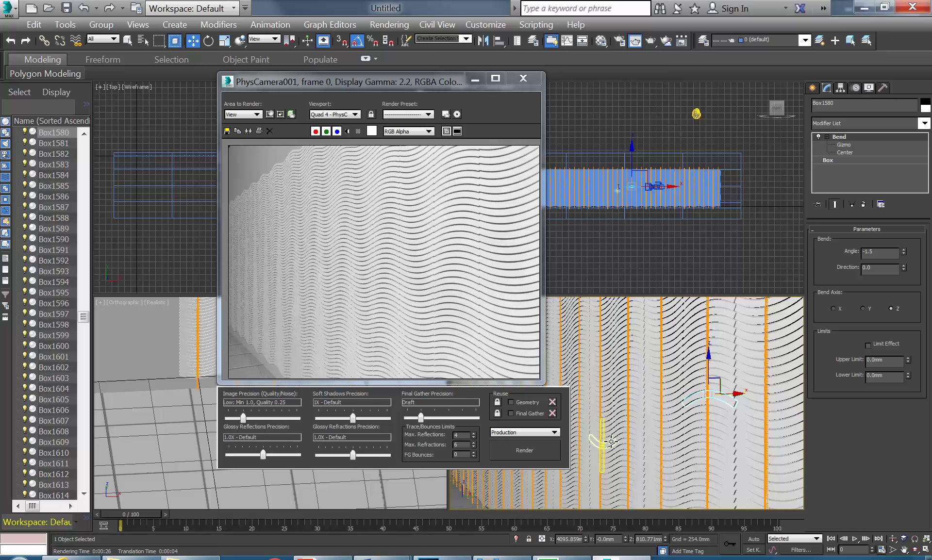
pyautogui.click(654, 42)
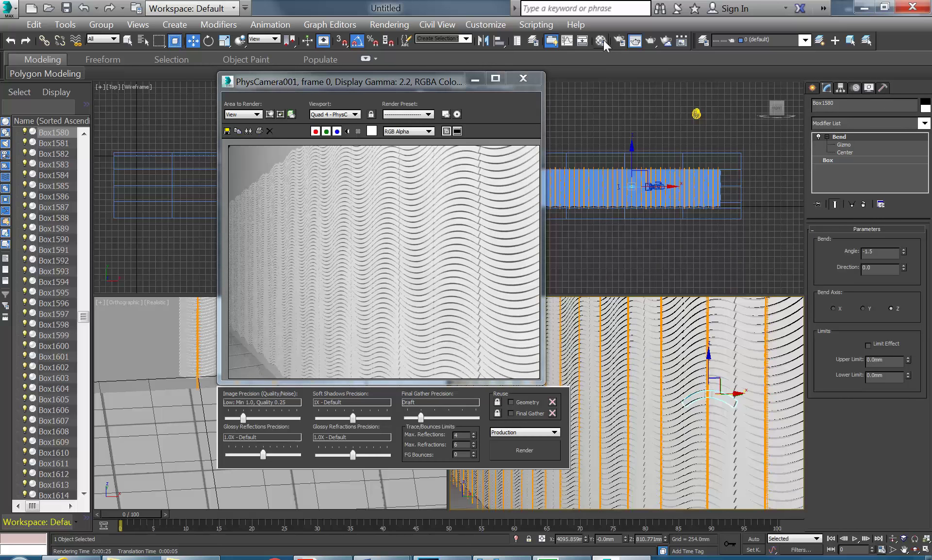
# Tint the wall material's diffuse colour pale yellow, set the camera viewport to wireframe, and test-render
pyautogui.click(602, 41)
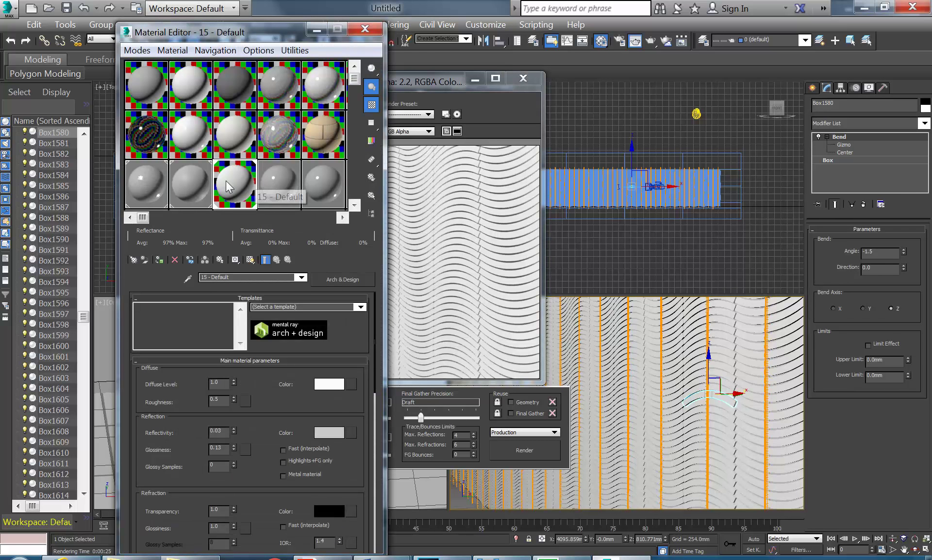
pyautogui.click(319, 386)
pyautogui.moveTo(438, 149); pyautogui.dragTo(414, 149)
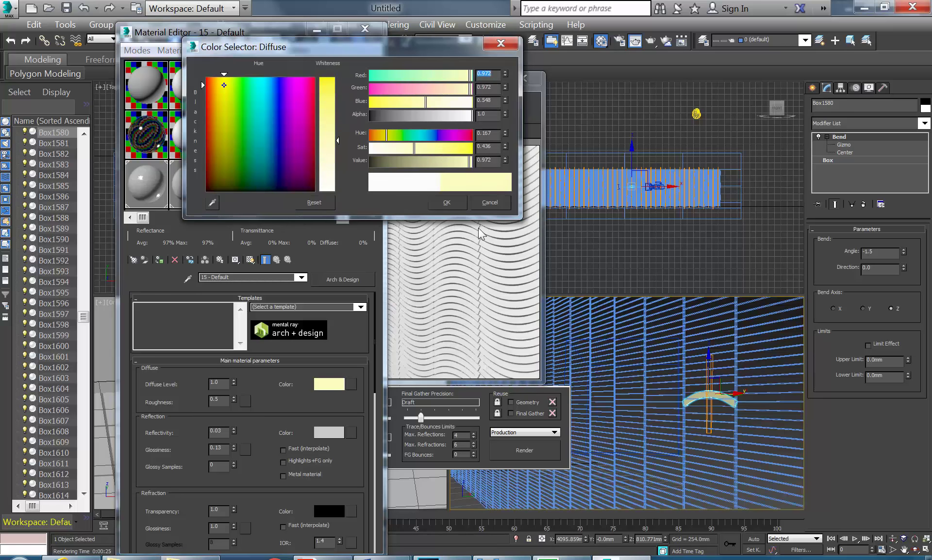
pyautogui.click(444, 202)
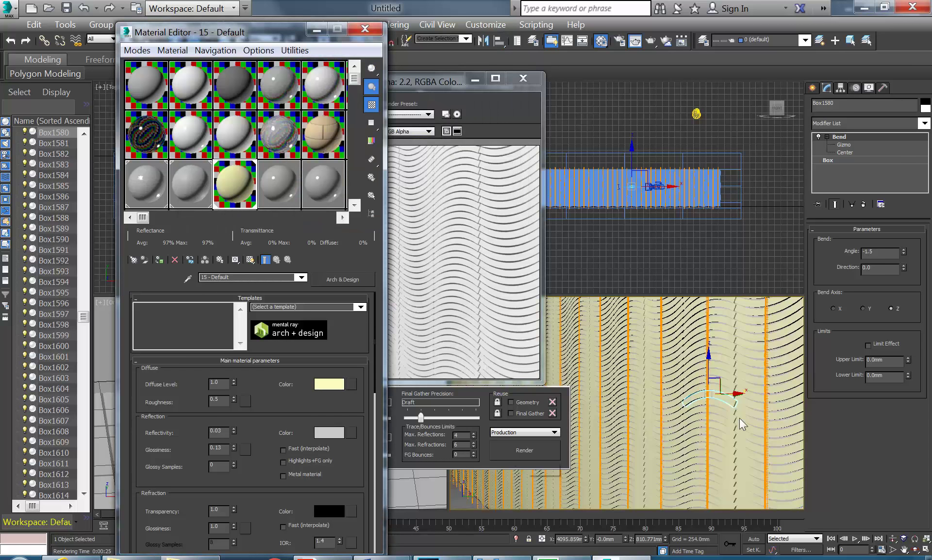
pyautogui.rightClick(625, 396)
pyautogui.press('F3')
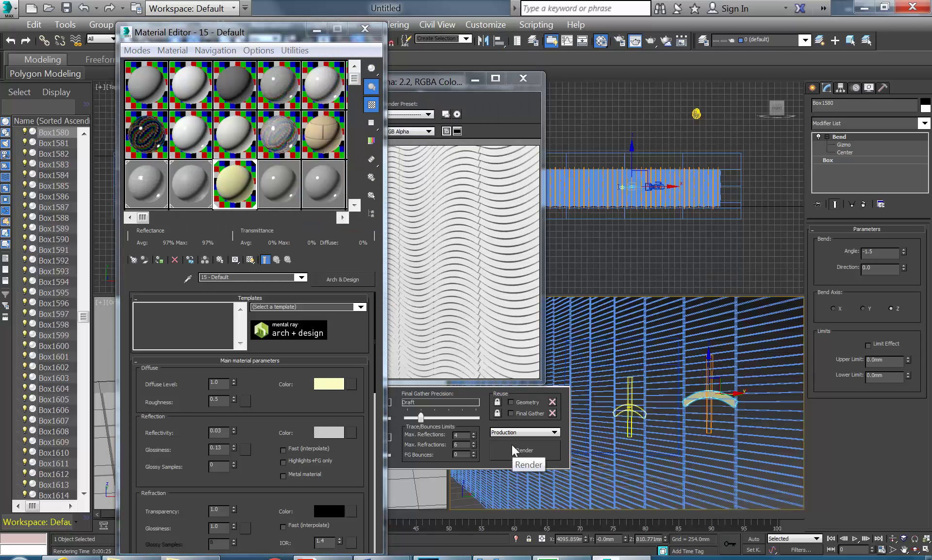
pyautogui.click(513, 448)
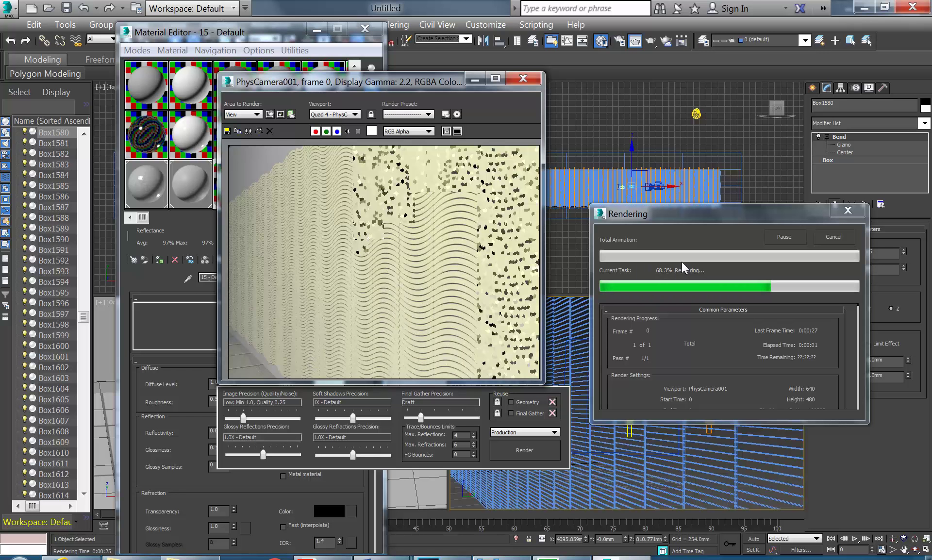
pyautogui.click(834, 236)
# Make the diffuse a paler cream, re-render, then close the render window and Material Editor
pyautogui.click(199, 34)
pyautogui.click(324, 385)
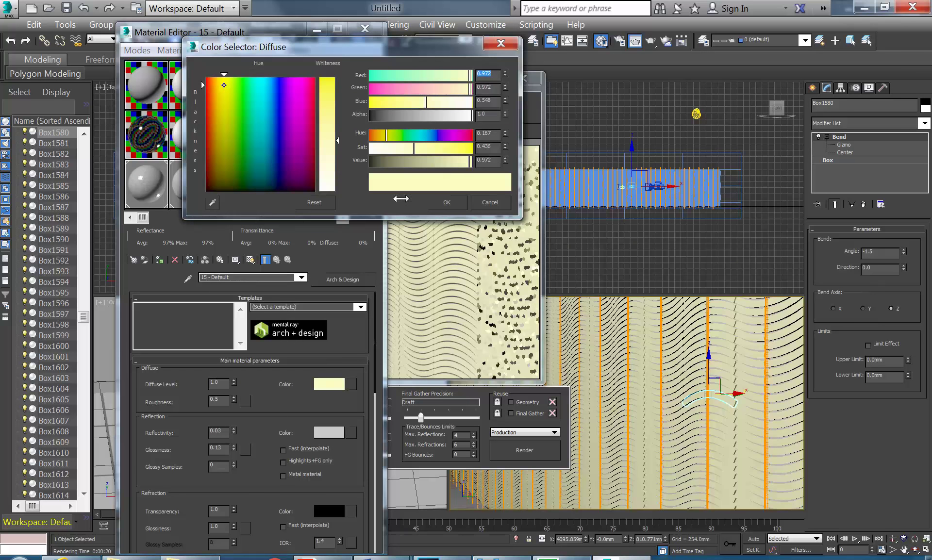
pyautogui.moveTo(401, 154); pyautogui.dragTo(398, 152)
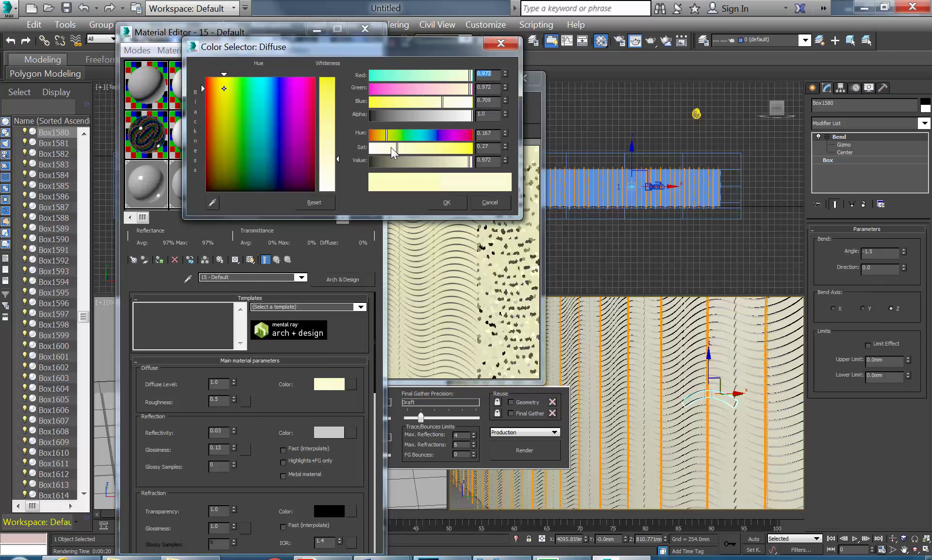
pyautogui.click(442, 203)
pyautogui.click(516, 448)
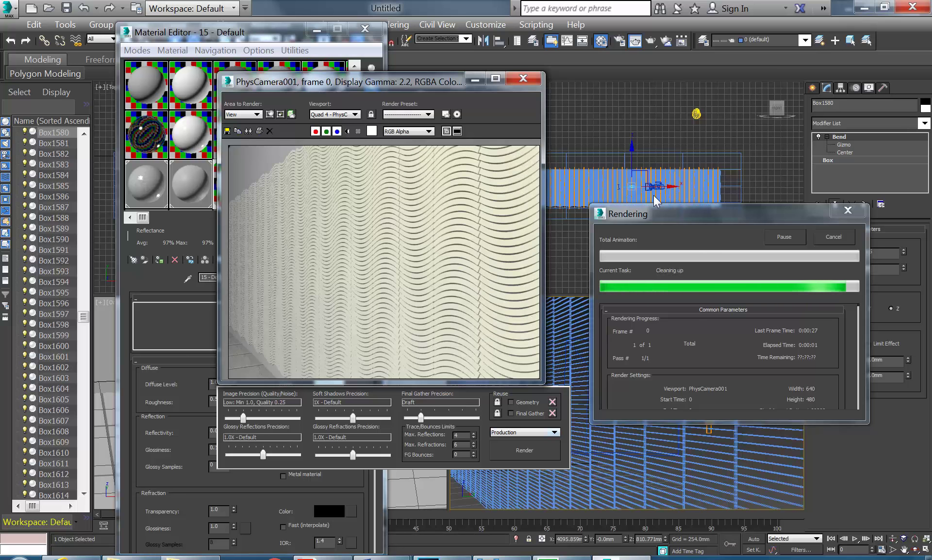
pyautogui.click(523, 79)
pyautogui.click(367, 29)
pyautogui.click(394, 276)
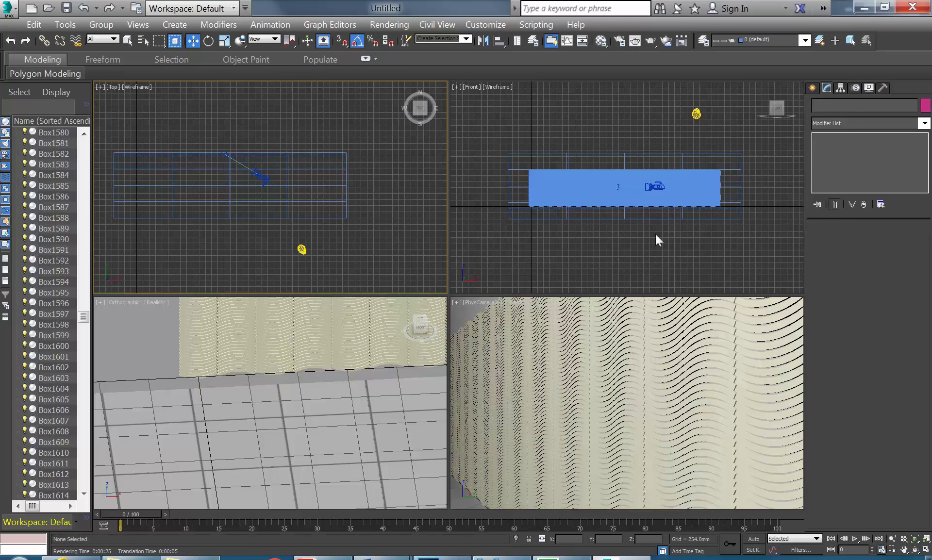
# Switch the orthographic viewport to a Left view and centre the scene in it
pyautogui.click(594, 218)
pyautogui.moveTo(207, 350); pyautogui.dragTo(213, 350, button='middle')
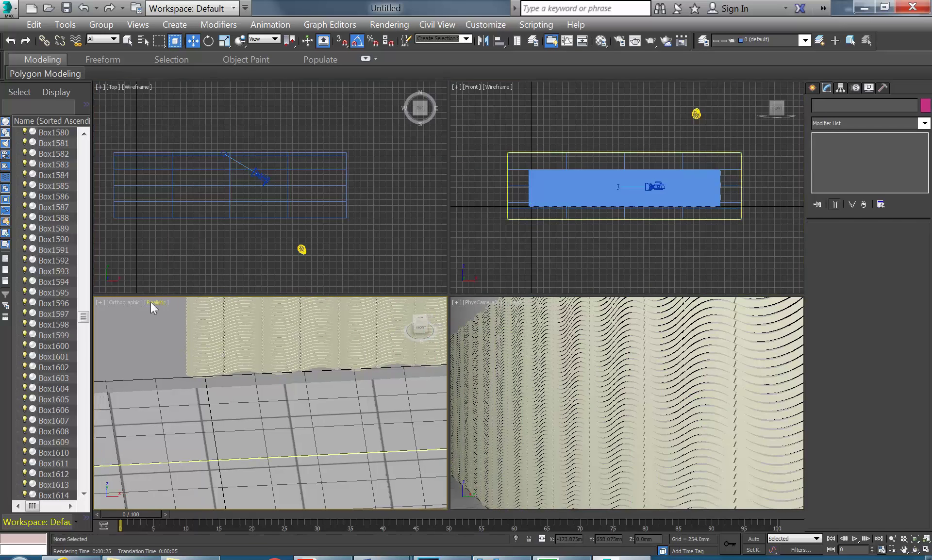
pyautogui.click(120, 305)
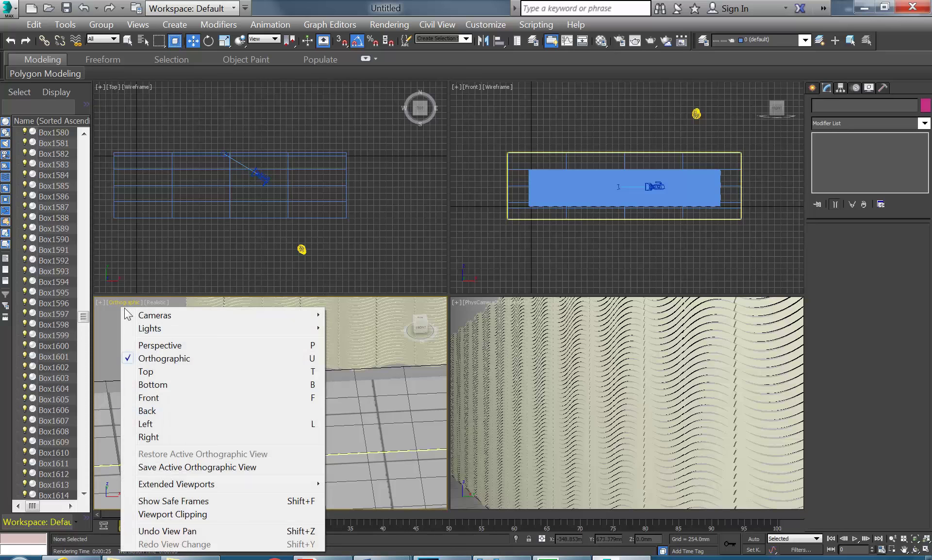
pyautogui.click(148, 425)
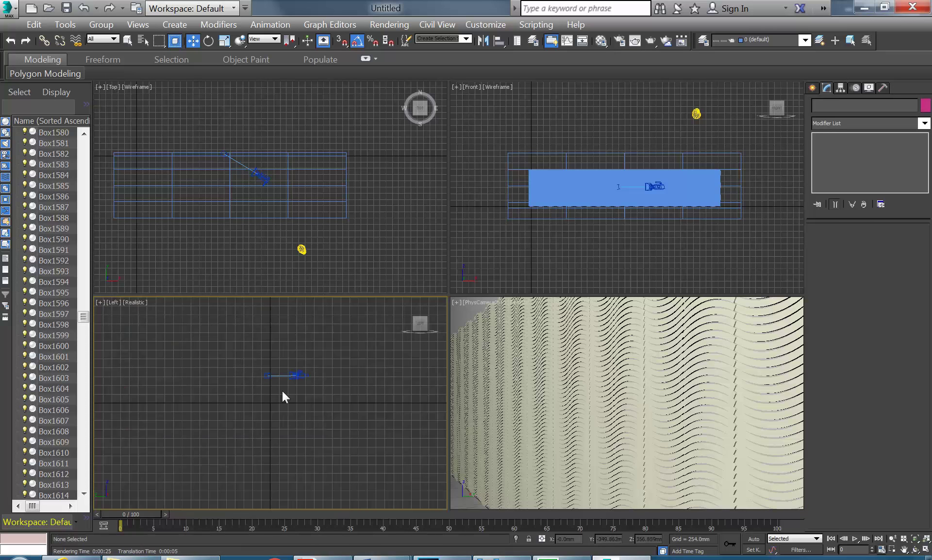
pyautogui.scroll(5, 246, 362)
pyautogui.scroll(-2, 246, 376)
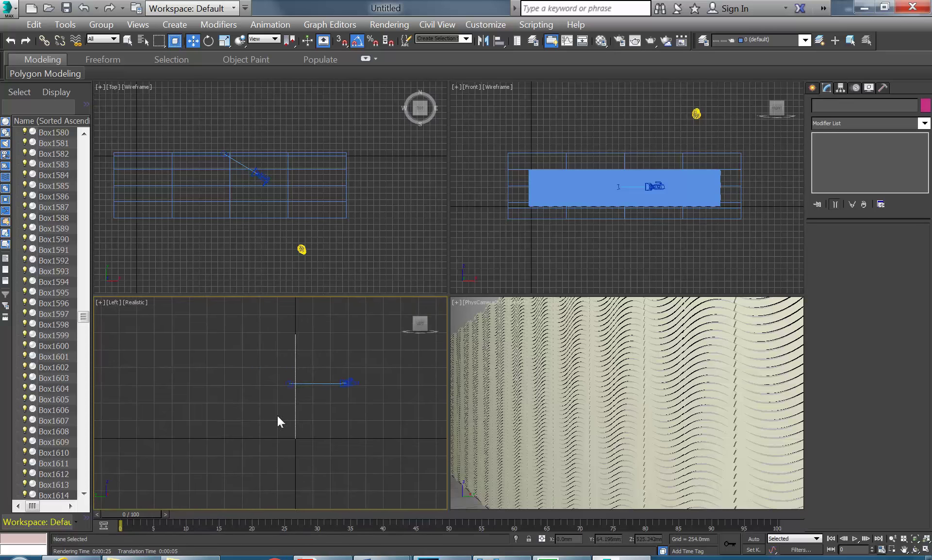
pyautogui.moveTo(249, 404); pyautogui.dragTo(262, 402, button='middle')
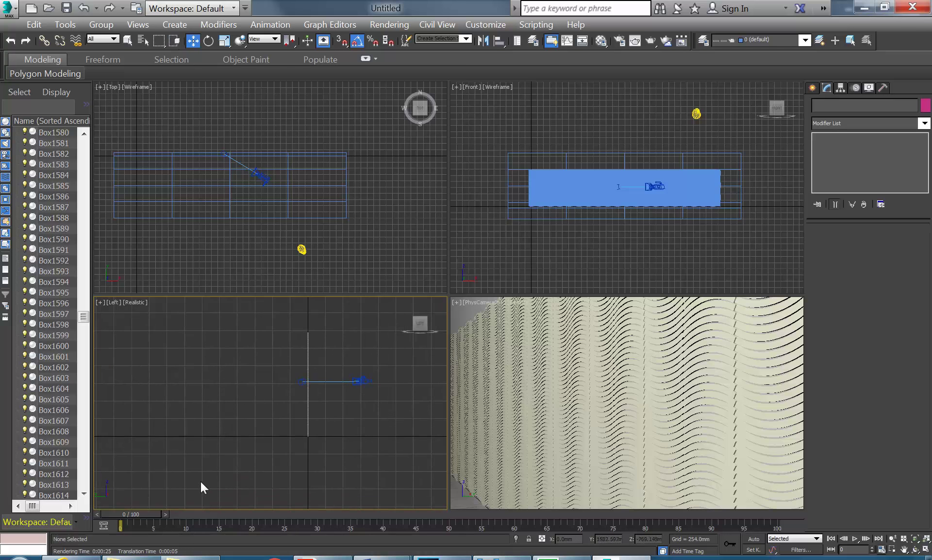
pyautogui.scroll(-1, 246, 442)
# Region-select the wall boxes, camera and light in the Left view and raise them slightly
pyautogui.moveTo(244, 378); pyautogui.dragTo(192, 517)
pyautogui.scroll(-1, 222, 481)
pyautogui.moveTo(348, 429); pyautogui.dragTo(301, 481)
pyautogui.scroll(2, 301, 482)
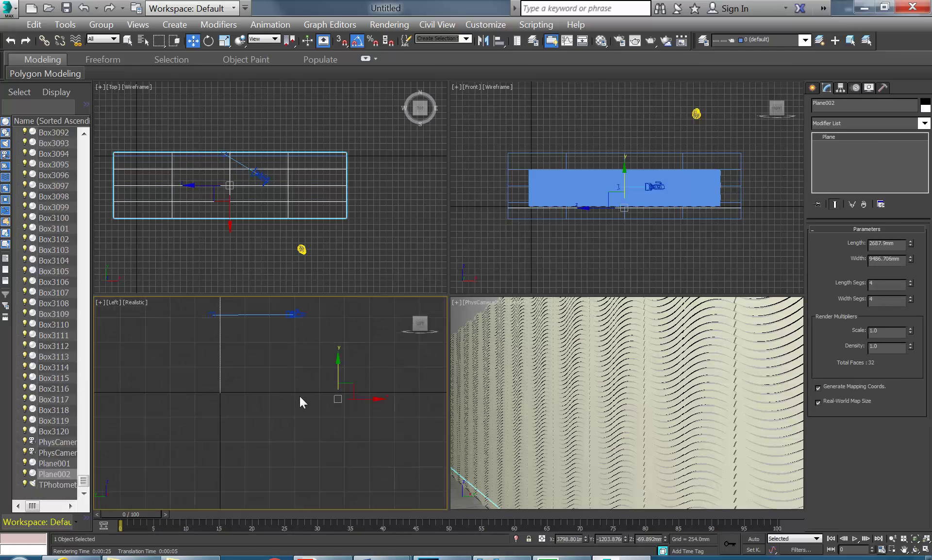
pyautogui.moveTo(296, 383); pyautogui.dragTo(274, 424, button='middle')
pyautogui.scroll(-3, 228, 388)
pyautogui.moveTo(195, 332); pyautogui.dragTo(321, 449)
pyautogui.scroll(-2, 251, 383)
pyautogui.moveTo(197, 316); pyautogui.dragTo(353, 436)
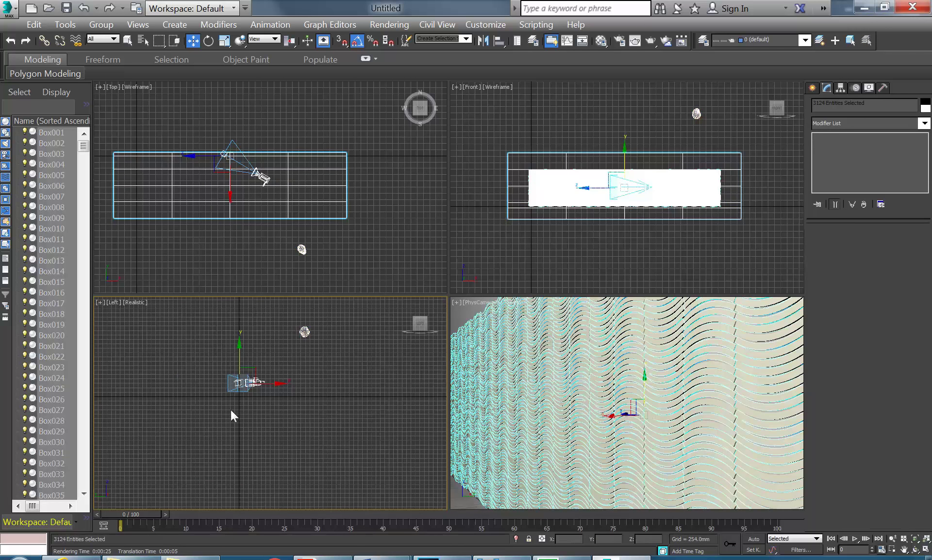
pyautogui.scroll(2, 231, 410)
pyautogui.scroll(2, 202, 453)
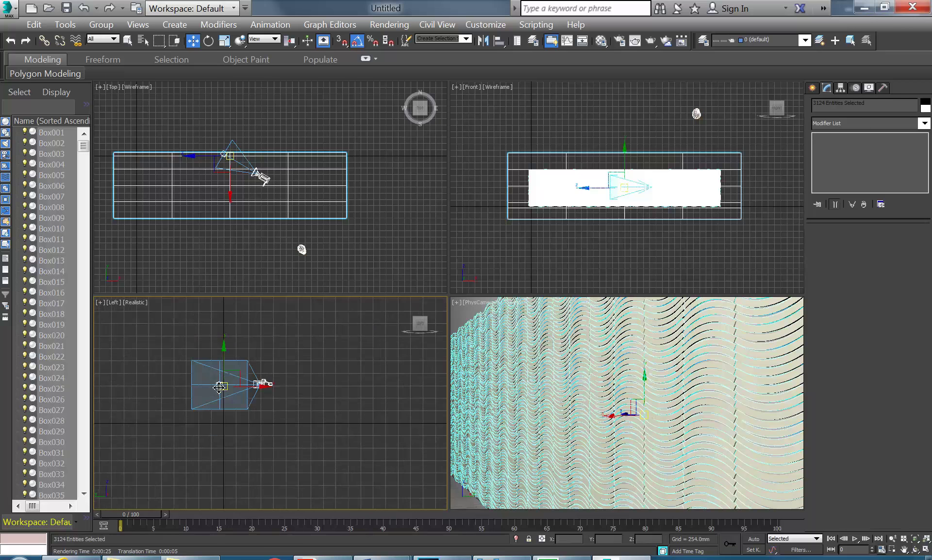
pyautogui.scroll(1, 217, 377)
pyautogui.scroll(2, 219, 379)
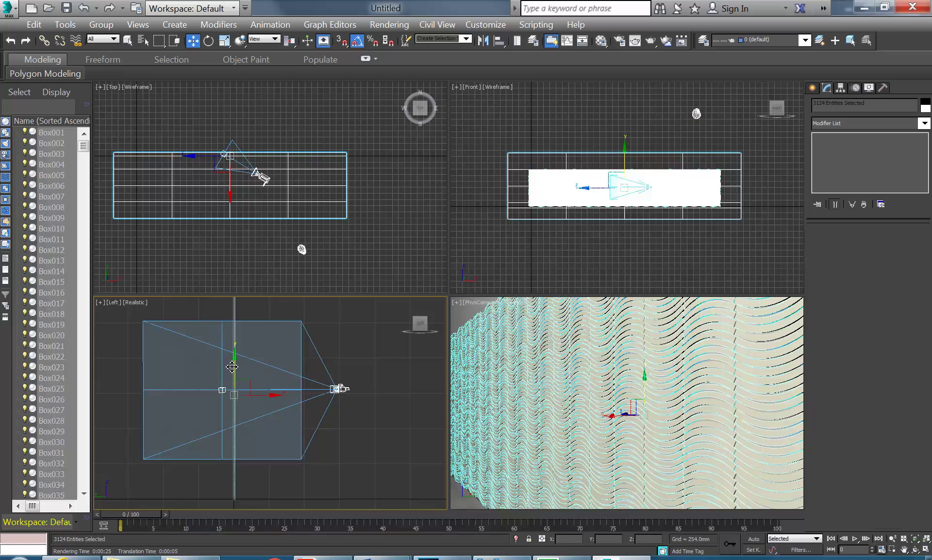
pyautogui.moveTo(233, 367); pyautogui.dragTo(235, 416)
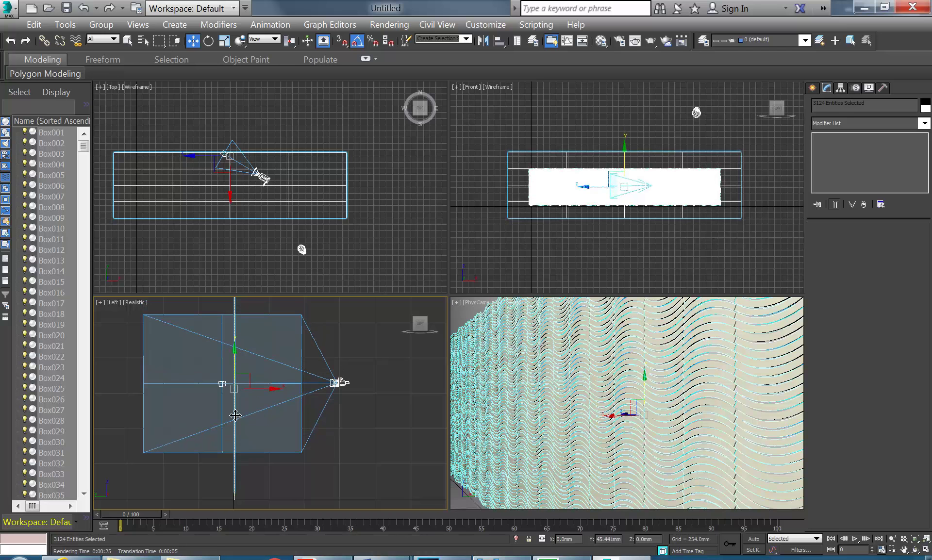
# Lift the ground plane Plane002 slightly upward, then clear the selection
pyautogui.click(253, 500)
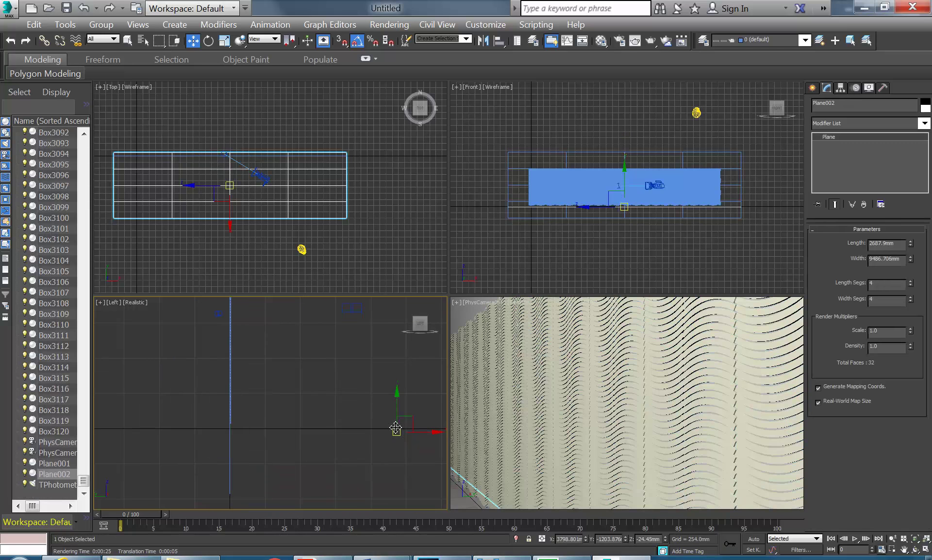
pyautogui.moveTo(396, 412); pyautogui.dragTo(397, 410)
pyautogui.moveTo(282, 427); pyautogui.dragTo(275, 431, button='middle')
pyautogui.moveTo(276, 398); pyautogui.dragTo(258, 405, button='middle')
pyautogui.click(109, 330)
pyautogui.scroll(-5, 196, 431)
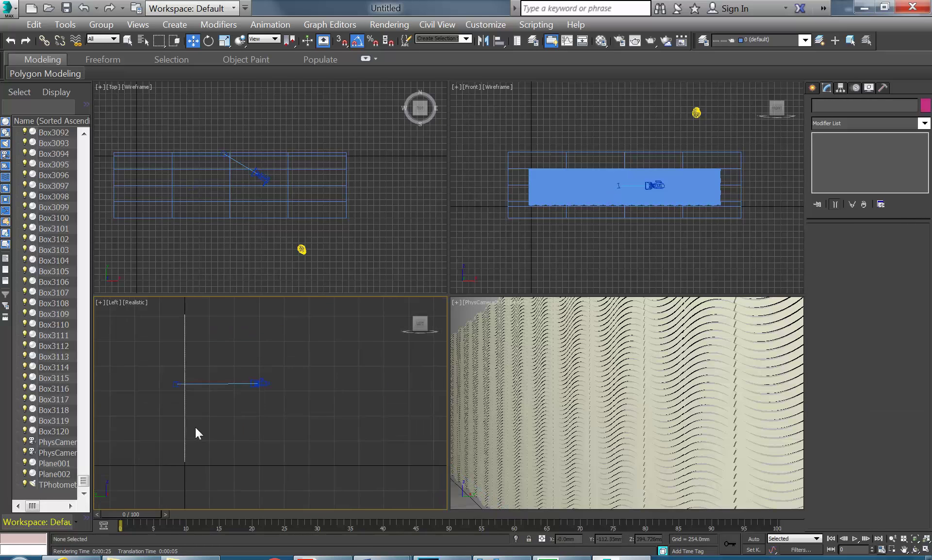
# Create an upright plane, Plane003, in the Left view and slide it along X toward the wall
pyautogui.click(807, 88)
pyautogui.click(816, 108)
pyautogui.click(891, 233)
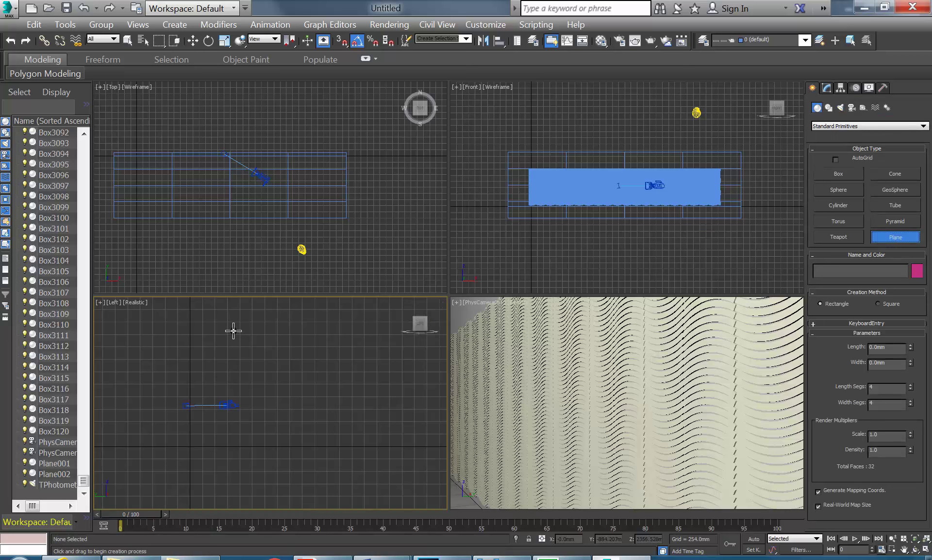
pyautogui.moveTo(233, 330); pyautogui.dragTo(275, 445)
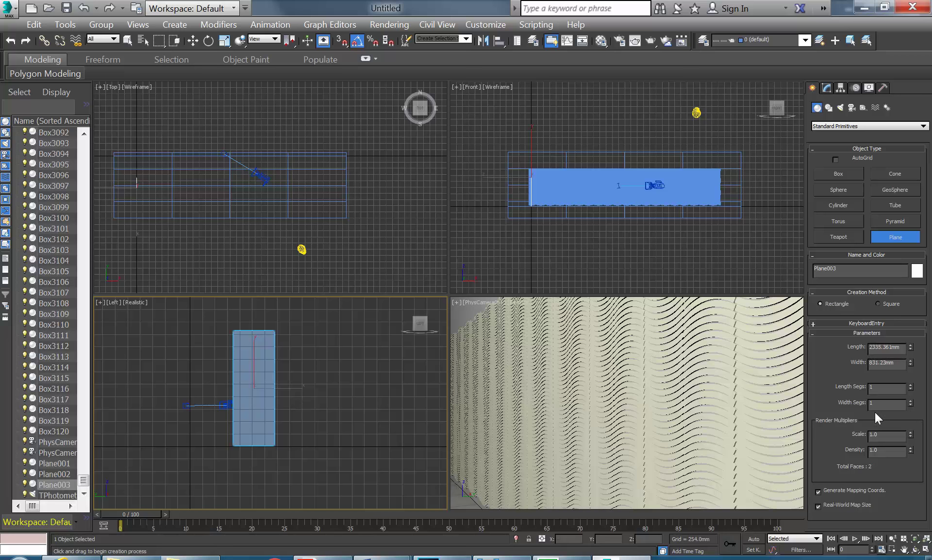
pyautogui.click(827, 87)
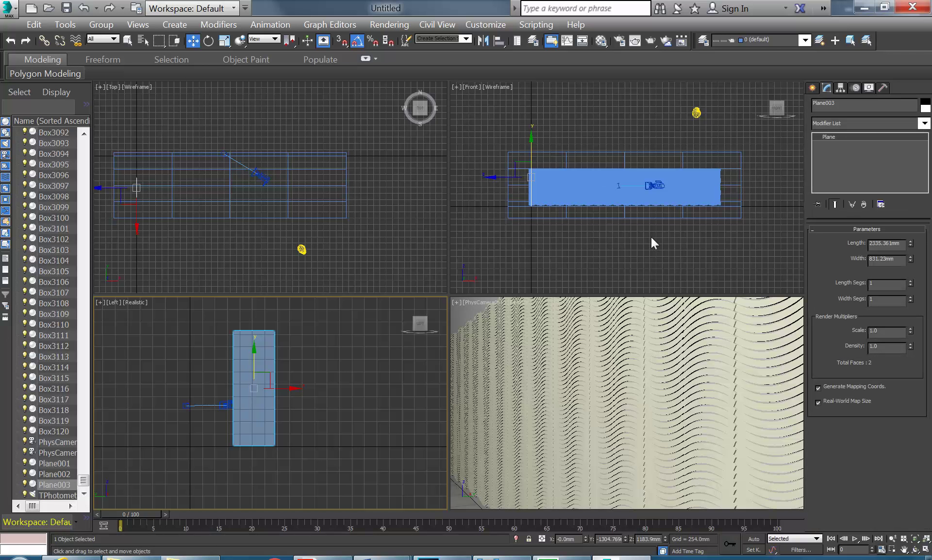
pyautogui.rightClick(541, 369)
pyautogui.rightClick(195, 190)
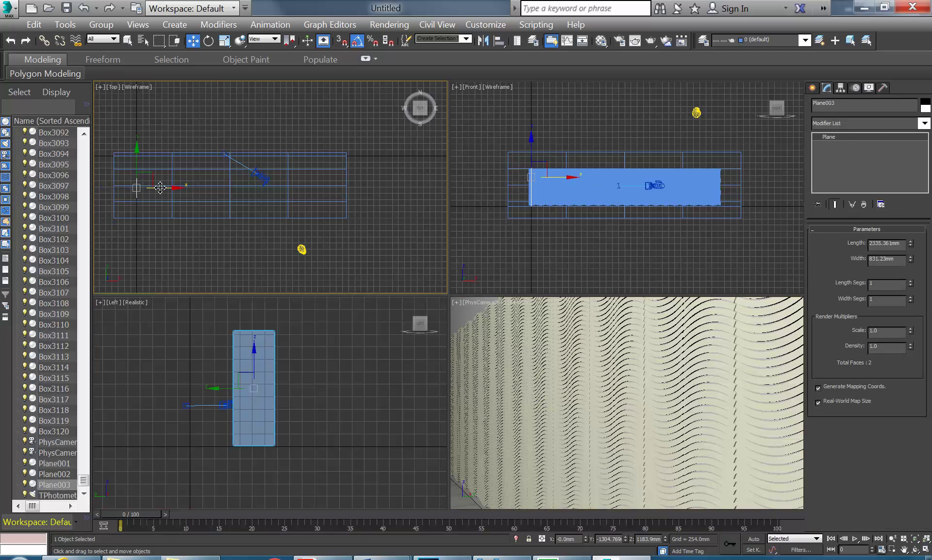
pyautogui.moveTo(161, 187); pyautogui.dragTo(211, 187)
# Narrow the camera's field of view onto the wall
pyautogui.rightClick(575, 451)
pyautogui.scroll(3, 223, 206)
pyautogui.rightClick(629, 444)
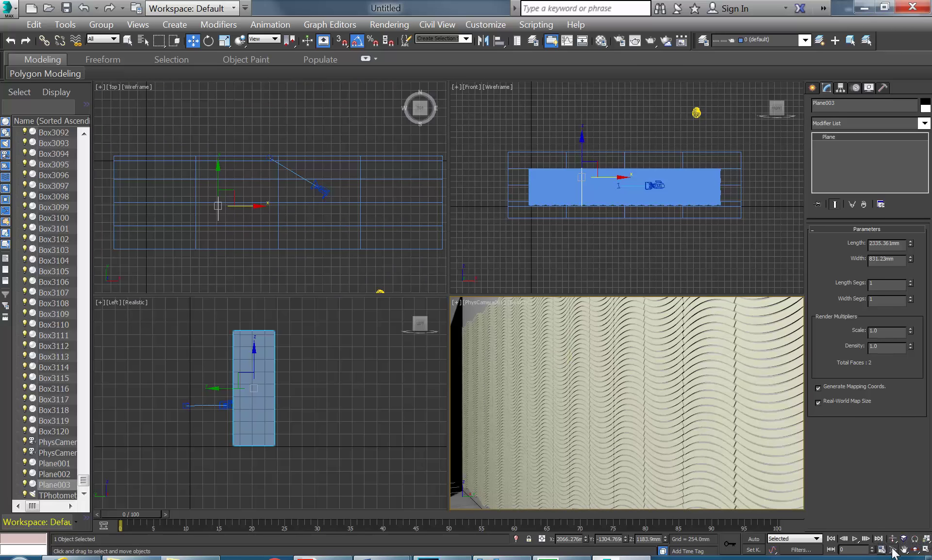
pyautogui.click(893, 550)
pyautogui.moveTo(585, 385); pyautogui.dragTo(582, 387)
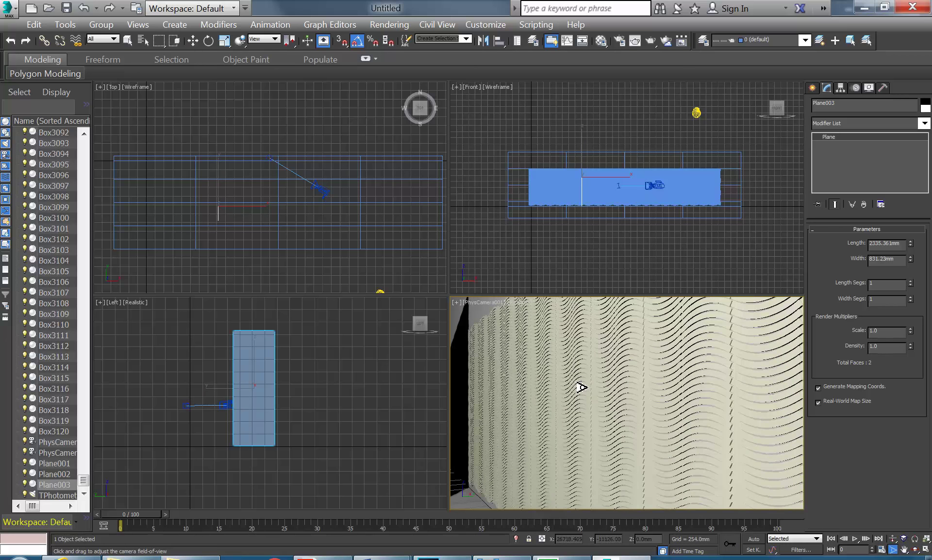
pyautogui.rightClick(273, 225)
# Set Plane003's length to 1750 mm and reposition it in the Top view
pyautogui.moveTo(241, 190); pyautogui.dragTo(271, 187)
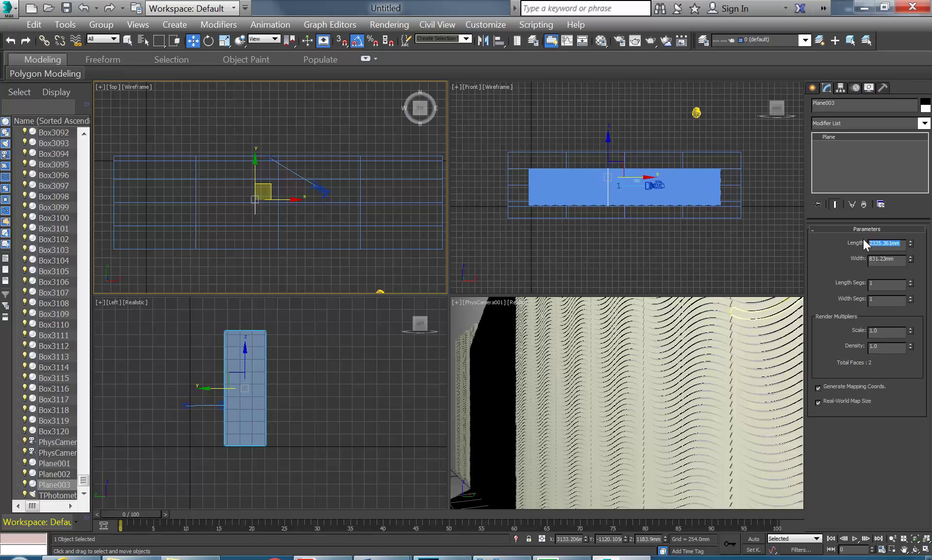
pyautogui.write('1750')
pyautogui.press('Return')
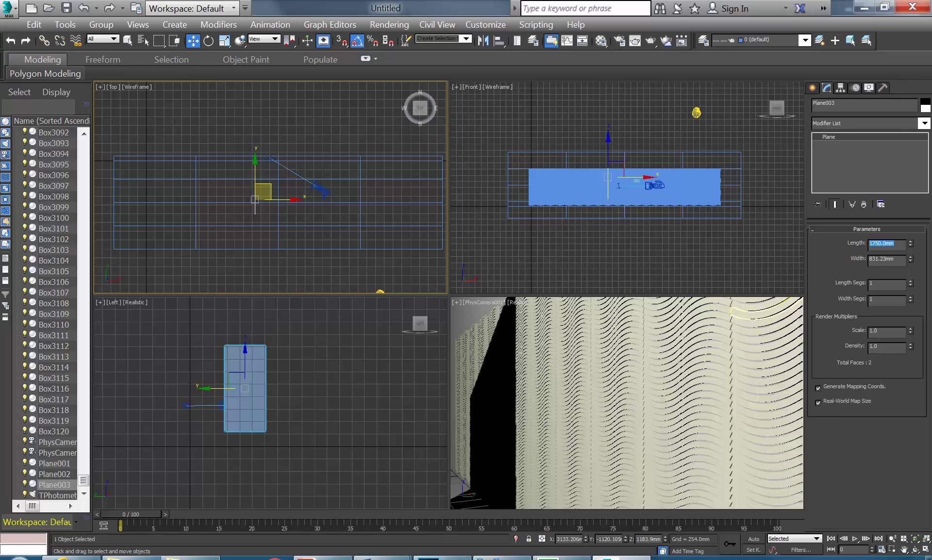
pyautogui.scroll(3, 254, 198)
pyautogui.moveTo(254, 198); pyautogui.dragTo(260, 202, button='middle')
pyautogui.moveTo(249, 408); pyautogui.dragTo(252, 408, button='middle')
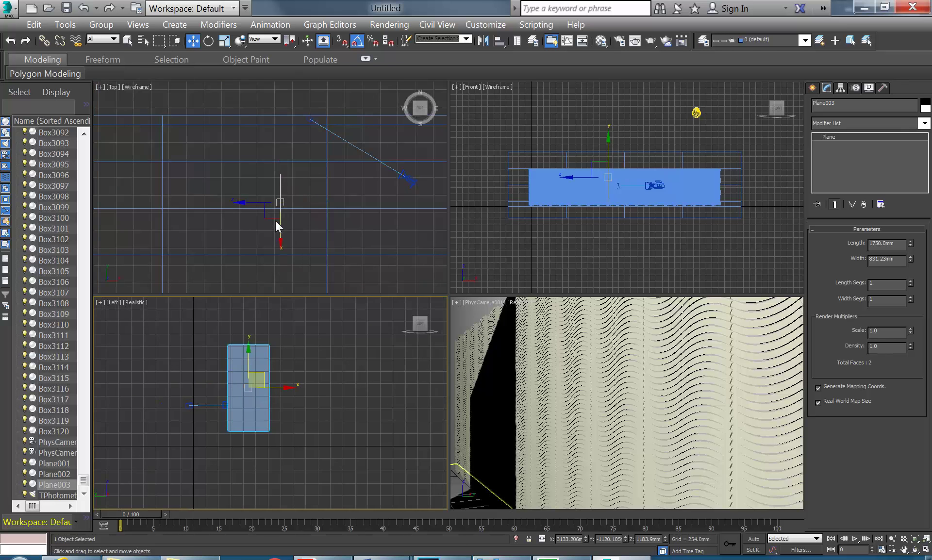
pyautogui.moveTo(280, 231)
pyautogui.mouseDown()
pyautogui.moveTo(278, 203)
pyautogui.moveTo(279, 212)
pyautogui.mouseUp()
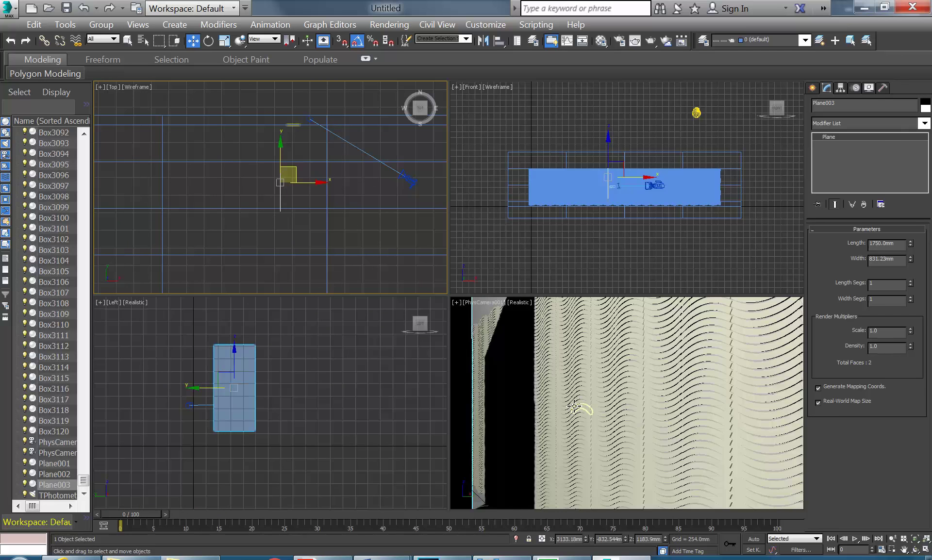
# Move the physical camera down, right and back from the wall in plan
pyautogui.click(411, 186)
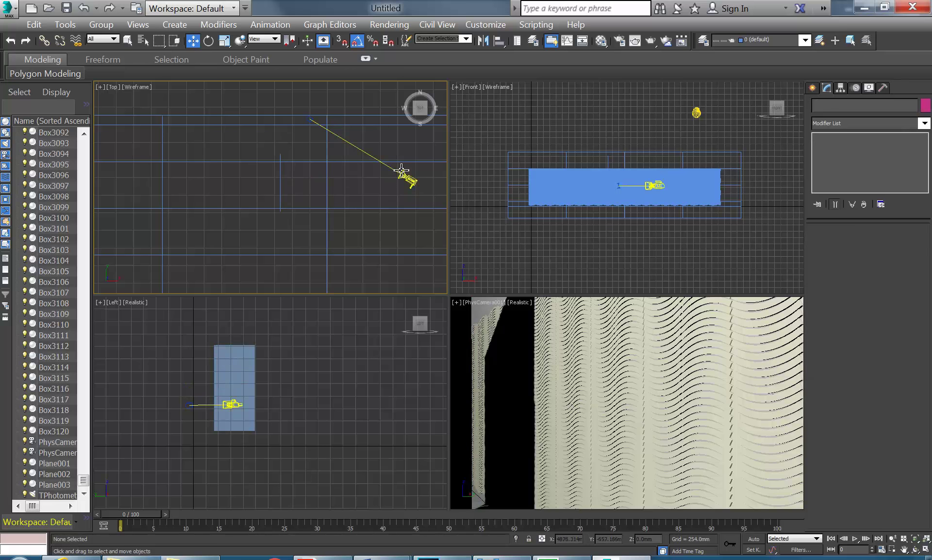
pyautogui.click(403, 175)
pyautogui.moveTo(424, 159); pyautogui.dragTo(459, 212)
pyautogui.moveTo(352, 217); pyautogui.dragTo(291, 212, button='middle')
pyautogui.moveTo(391, 205); pyautogui.dragTo(428, 230)
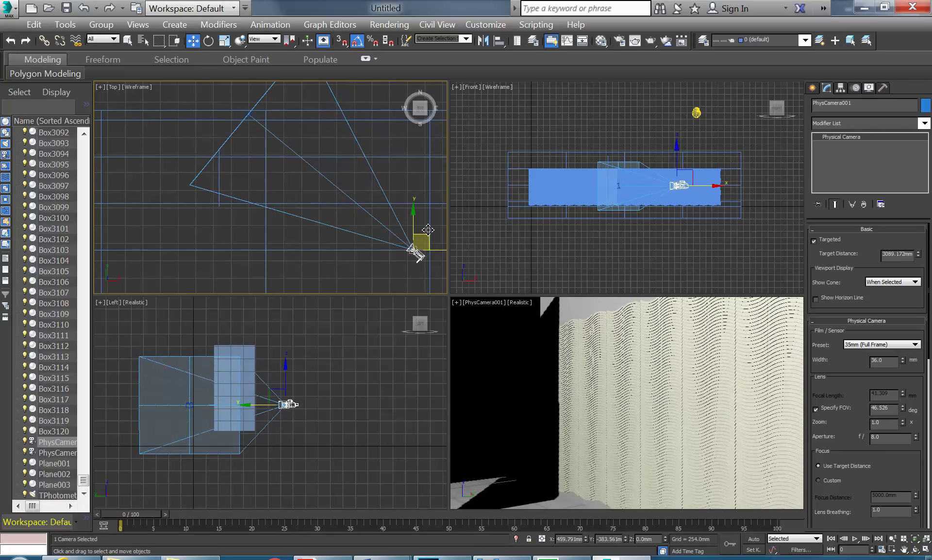
# Reposition Plane003 in the Left, Top and Front views
pyautogui.click(233, 350)
pyautogui.moveTo(233, 350); pyautogui.dragTo(231, 362)
pyautogui.rightClick(216, 194)
pyautogui.moveTo(228, 165)
pyautogui.mouseDown()
pyautogui.moveTo(241, 152)
pyautogui.moveTo(239, 160)
pyautogui.mouseUp()
pyautogui.rightClick(600, 165)
pyautogui.moveTo(611, 160)
pyautogui.mouseDown()
pyautogui.moveTo(614, 176)
pyautogui.moveTo(615, 151)
pyautogui.mouseUp()
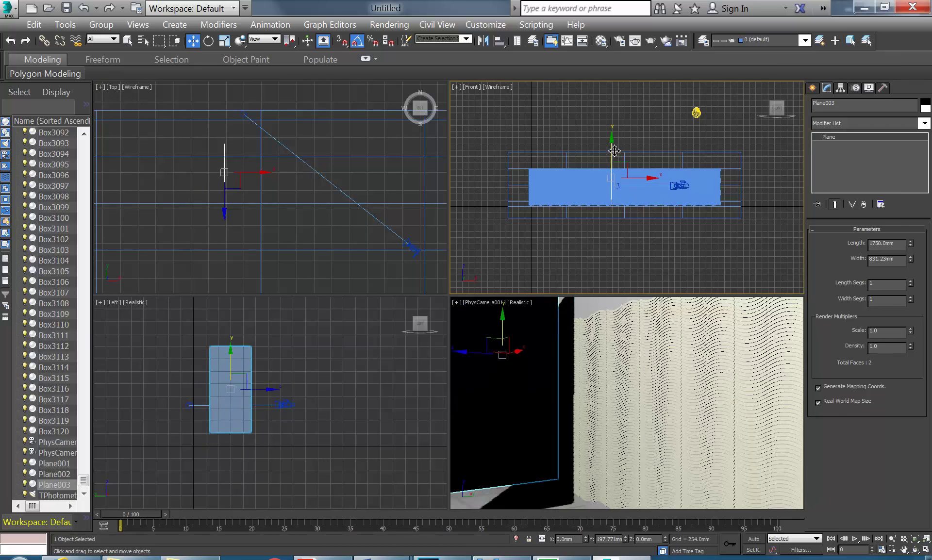
# Narrow PhysCamera001's field of view to 47.526 degrees
pyautogui.click(411, 246)
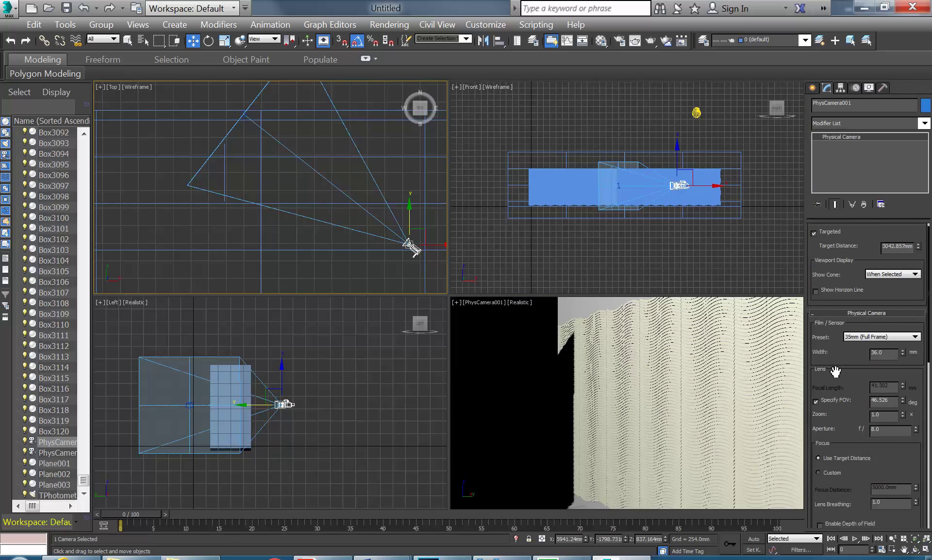
pyautogui.scroll(-2, 876, 391)
pyautogui.moveTo(903, 370); pyautogui.dragTo(906, 355)
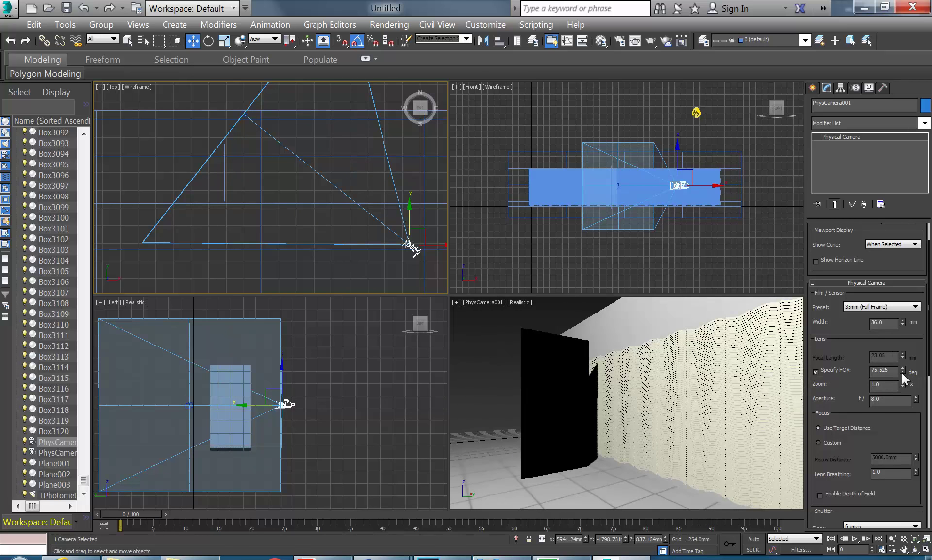
pyautogui.moveTo(832, 347); pyautogui.dragTo(832, 357)
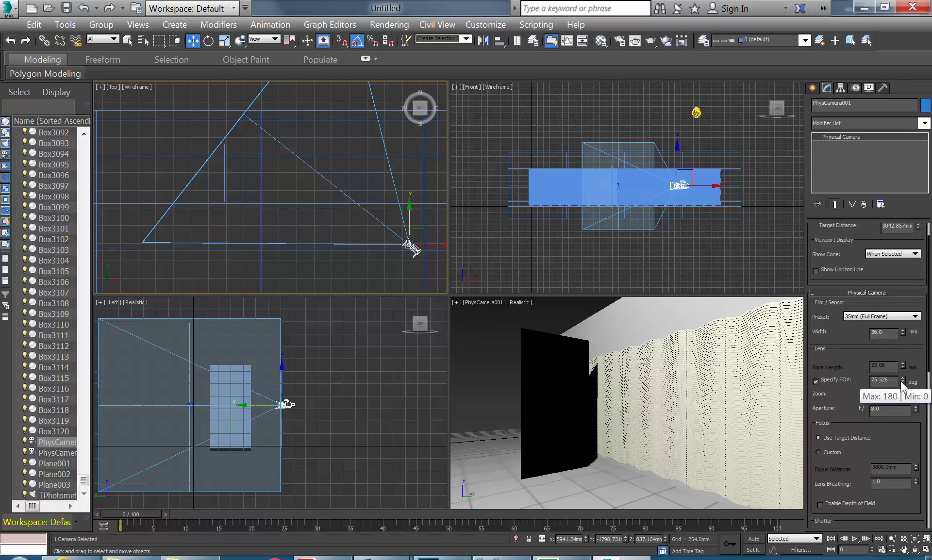
pyautogui.moveTo(902, 381); pyautogui.dragTo(901, 395)
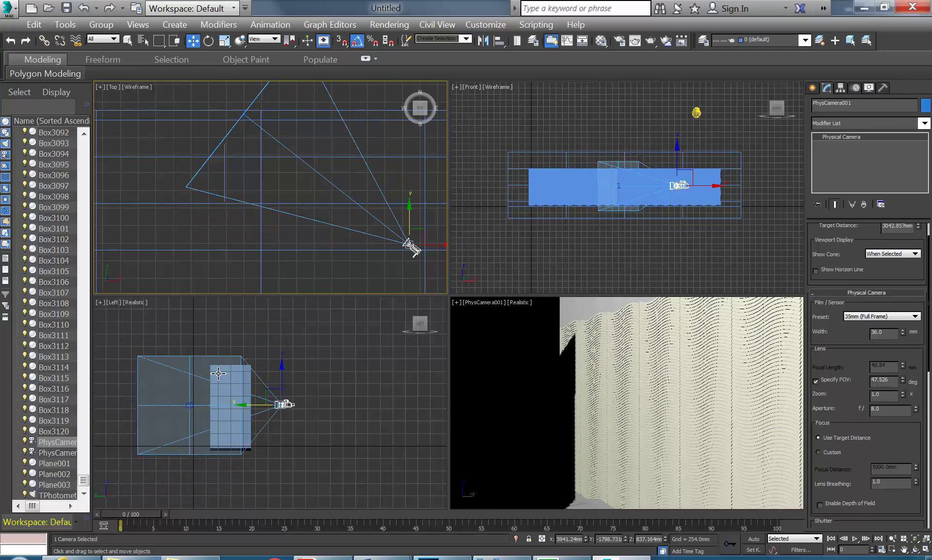
# Nudge Plane003 diagonally in the Top view and raise it in the Left view
pyautogui.click(246, 381)
pyautogui.click(226, 160)
pyautogui.moveTo(227, 159); pyautogui.dragTo(253, 145)
pyautogui.moveTo(224, 386); pyautogui.dragTo(226, 379)
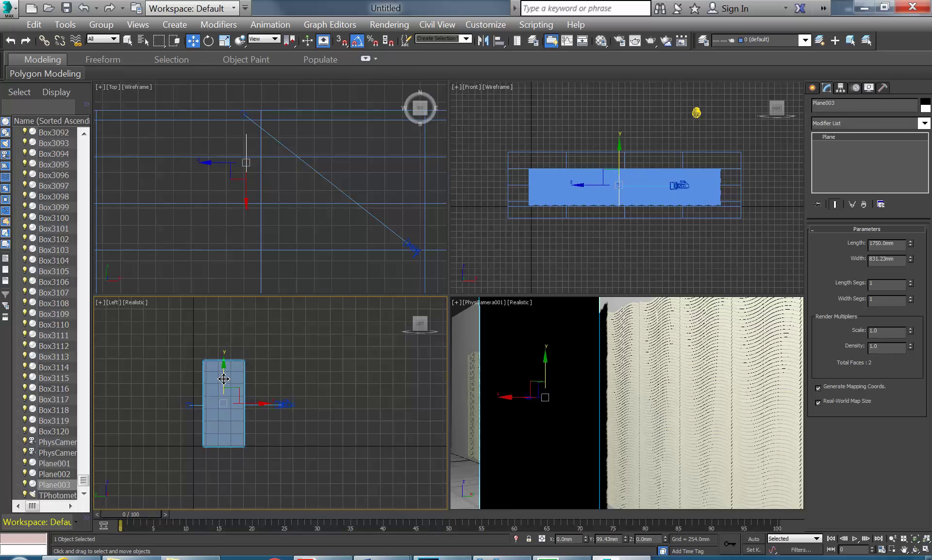
# Rotate Plane003 about Z in the Top view so it faces the camera
pyautogui.click(658, 462)
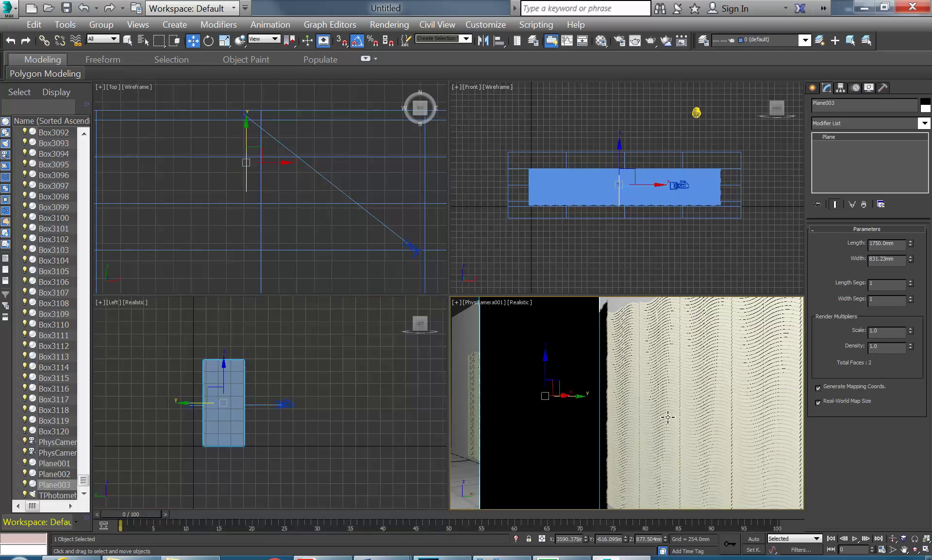
pyautogui.rightClick(200, 143)
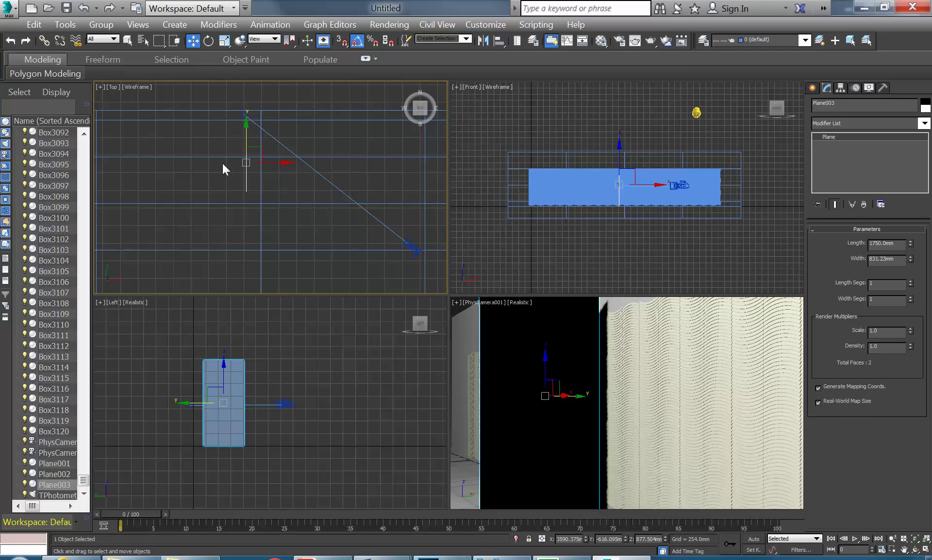
pyautogui.rightClick(222, 163)
pyautogui.click(231, 185)
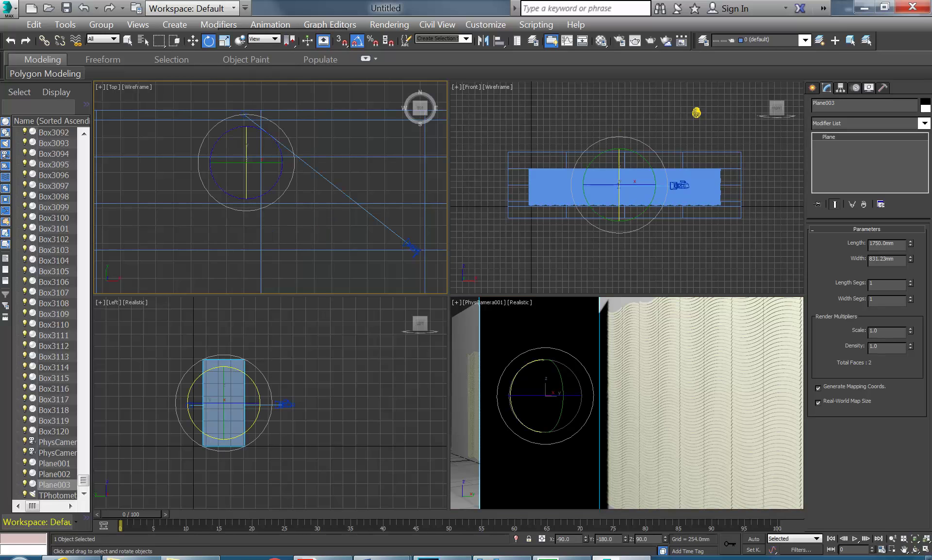
pyautogui.moveTo(198, 155); pyautogui.dragTo(193, 260)
pyautogui.click(613, 340)
# Pick the unused 16 - Default material and start assigning a diffuse map
pyautogui.click(601, 40)
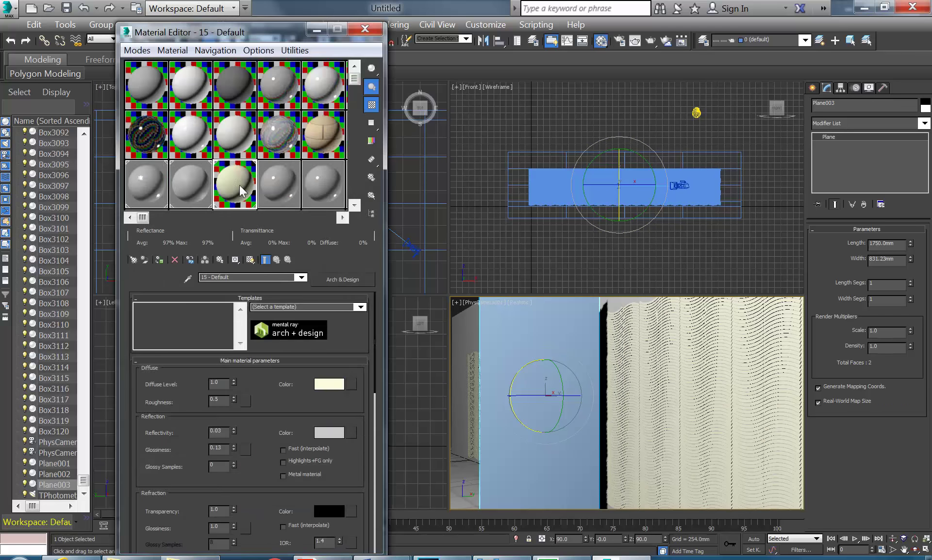
pyautogui.click(274, 178)
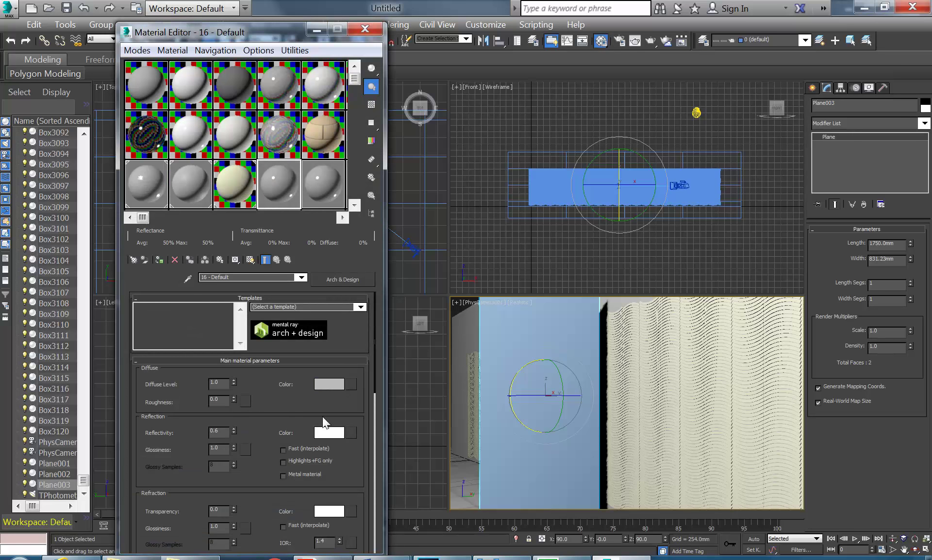
pyautogui.click(351, 384)
# Choose Bitmap for the diffuse map and browse to P:\EDU_DC_InteriorDesign\Material Images
pyautogui.doubleClick(435, 97)
pyautogui.click(235, 58)
pyautogui.click(156, 146)
pyautogui.doubleClick(146, 193)
pyautogui.scroll(-3, 145, 208)
pyautogui.scroll(-5, 157, 214)
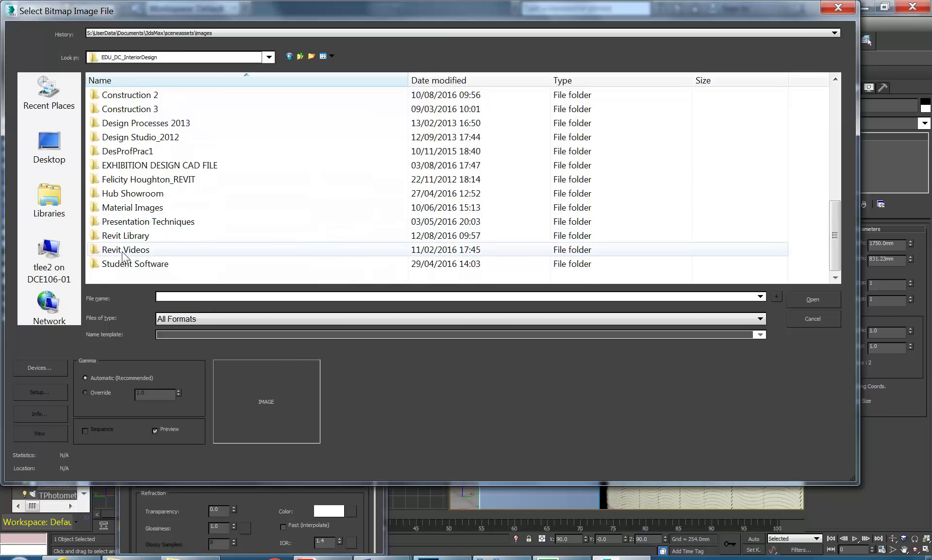
pyautogui.doubleClick(123, 208)
pyautogui.scroll(-5, 781, 191)
pyautogui.scroll(-10, 780, 192)
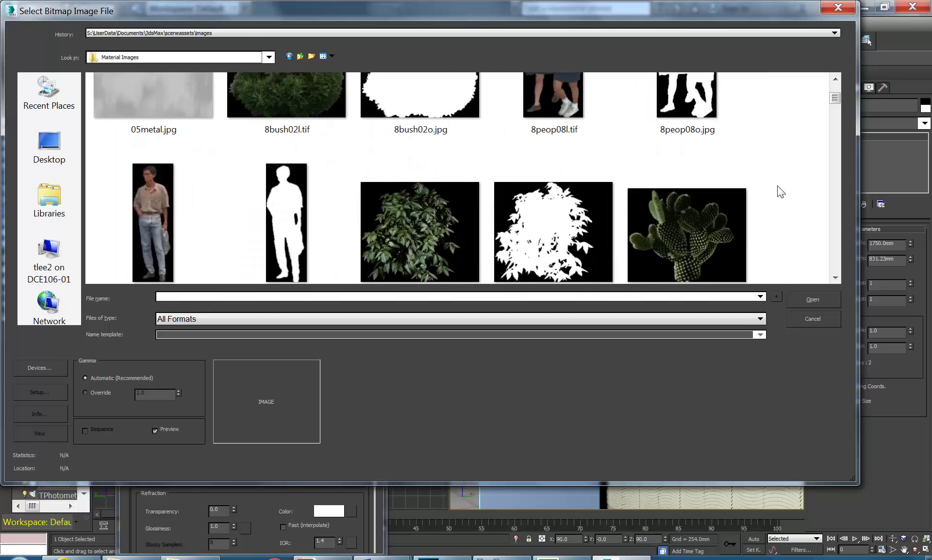
pyautogui.scroll(-5, 781, 191)
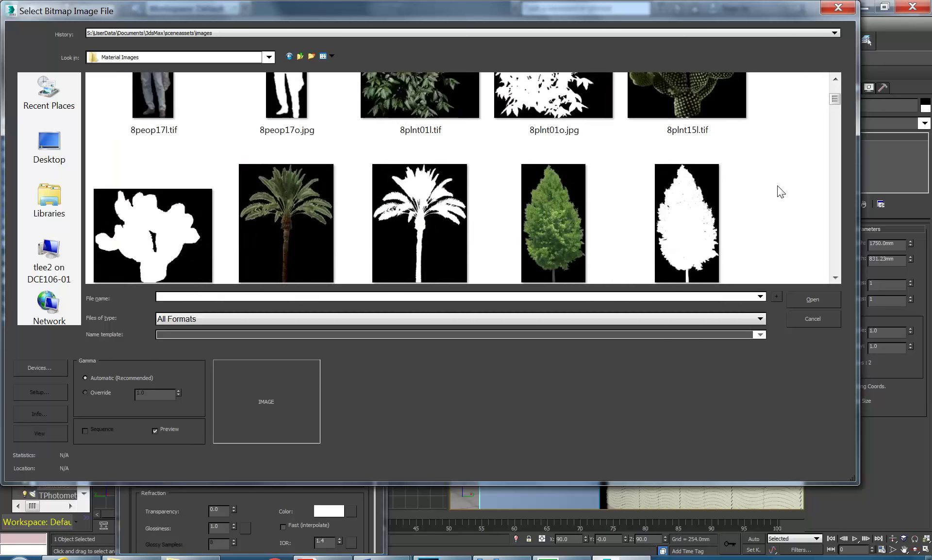
pyautogui.scroll(2, 780, 191)
pyautogui.scroll(-10, 781, 191)
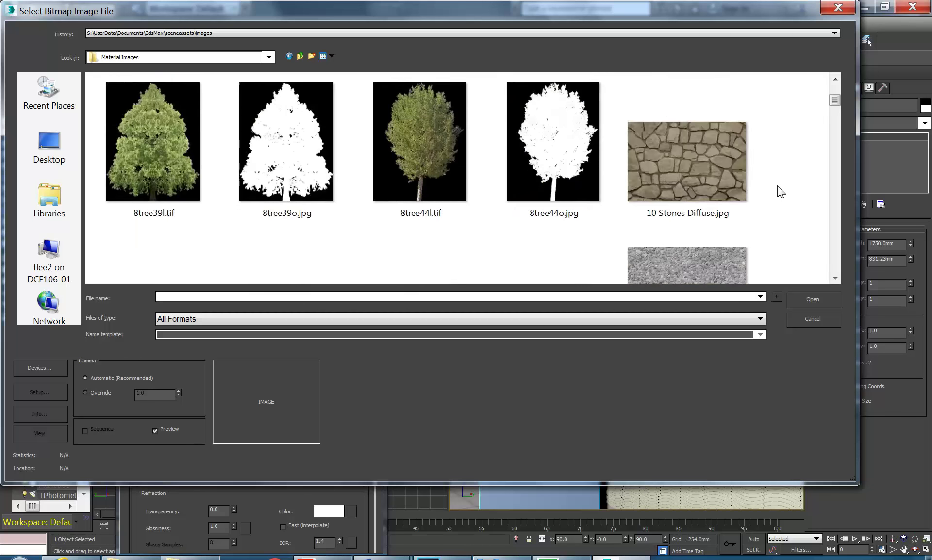
pyautogui.scroll(15, 781, 191)
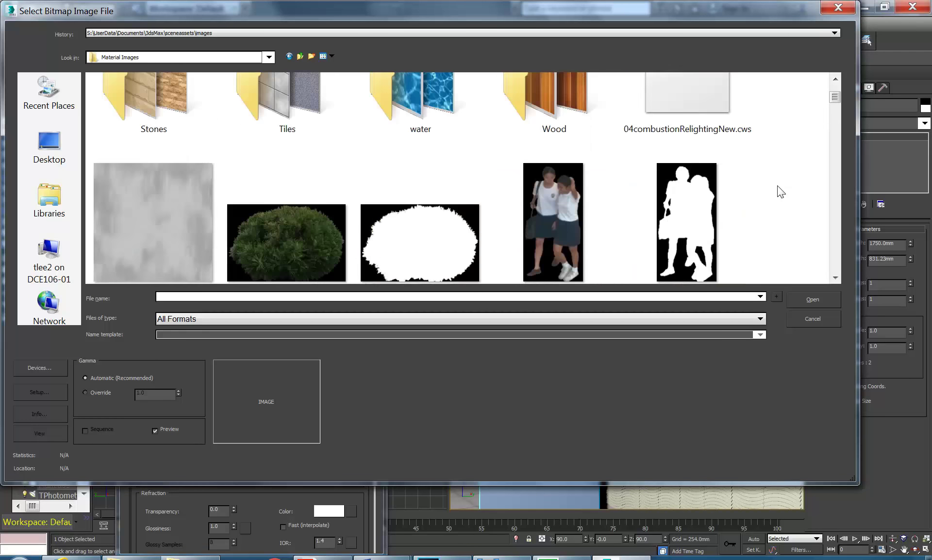
pyautogui.scroll(-2, 780, 191)
# Preview the 8peop08o.jpg, 8peop08l.tif and 8peop17l.tif images, then enter the People folder
pyautogui.click(687, 145)
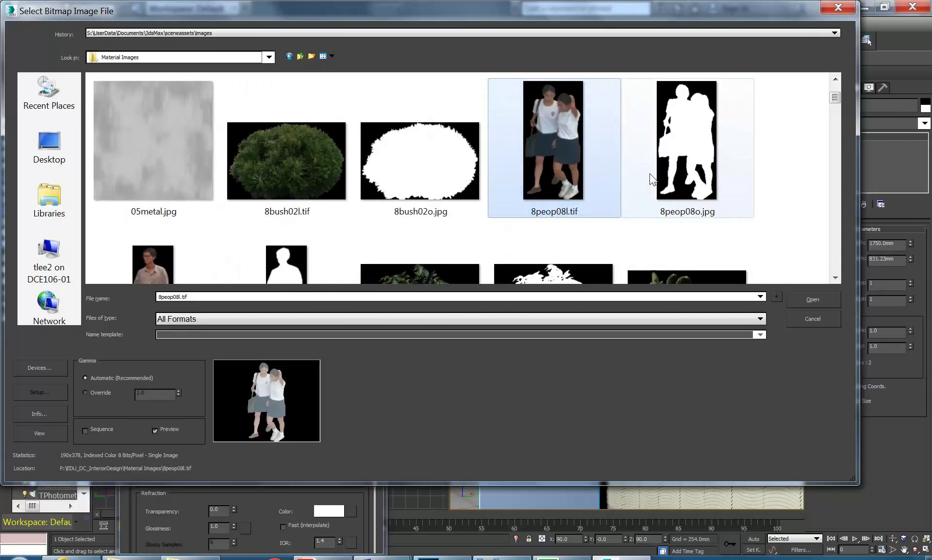
pyautogui.click(542, 170)
pyautogui.scroll(-2, 159, 217)
pyautogui.click(159, 217)
pyautogui.scroll(3, 258, 243)
pyautogui.scroll(-2, 258, 244)
pyautogui.scroll(4, 261, 251)
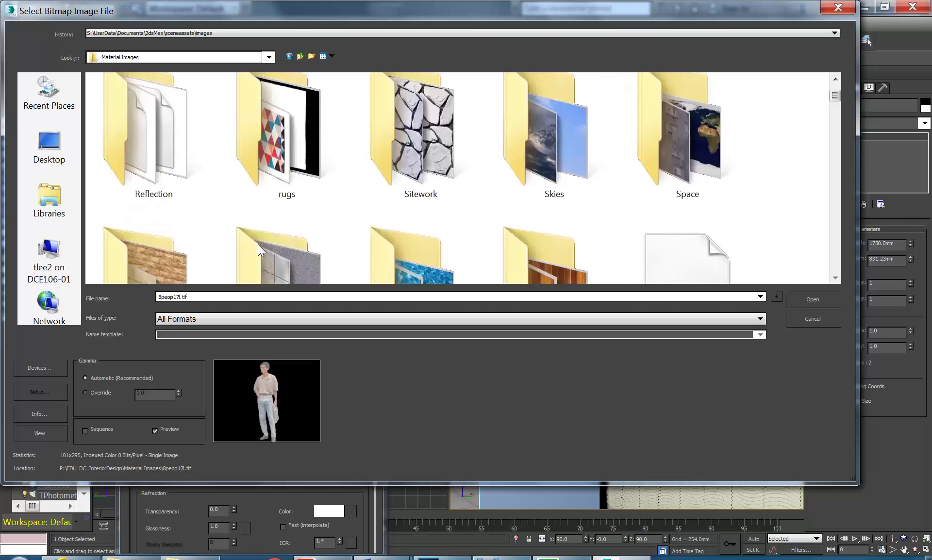
pyautogui.scroll(-2, 511, 197)
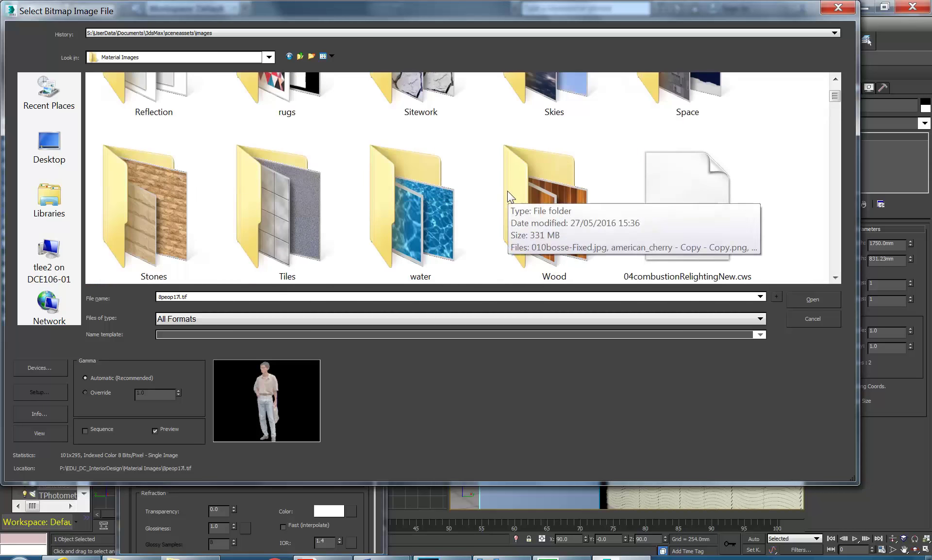
pyautogui.scroll(4, 509, 196)
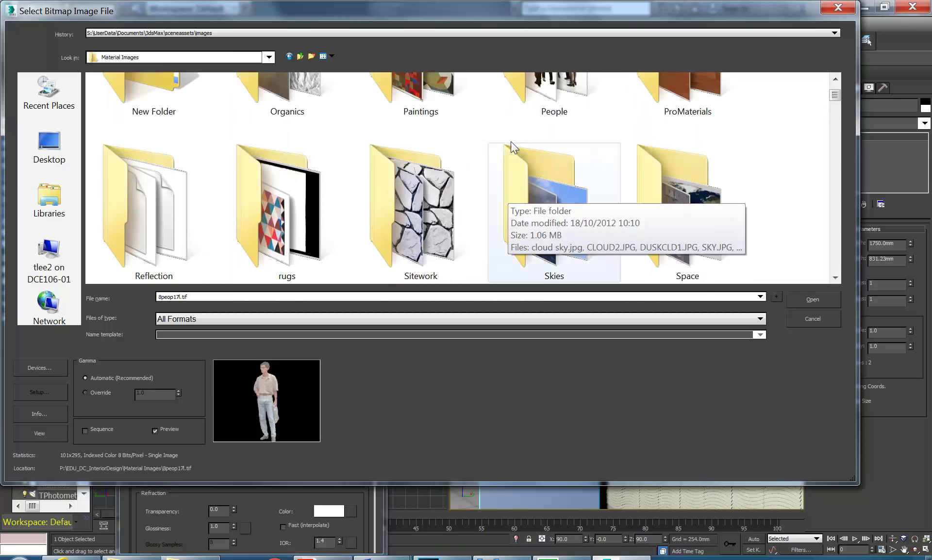
pyautogui.doubleClick(554, 95)
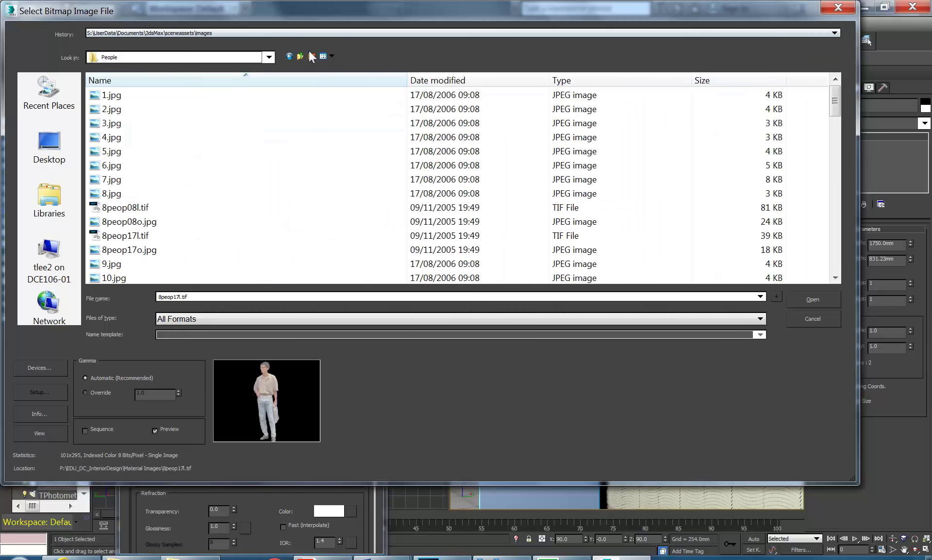
# Show files as large icons, compare candidates, and load 8peop08l.tif as the diffuse bitmap
pyautogui.click(331, 56)
pyautogui.click(353, 81)
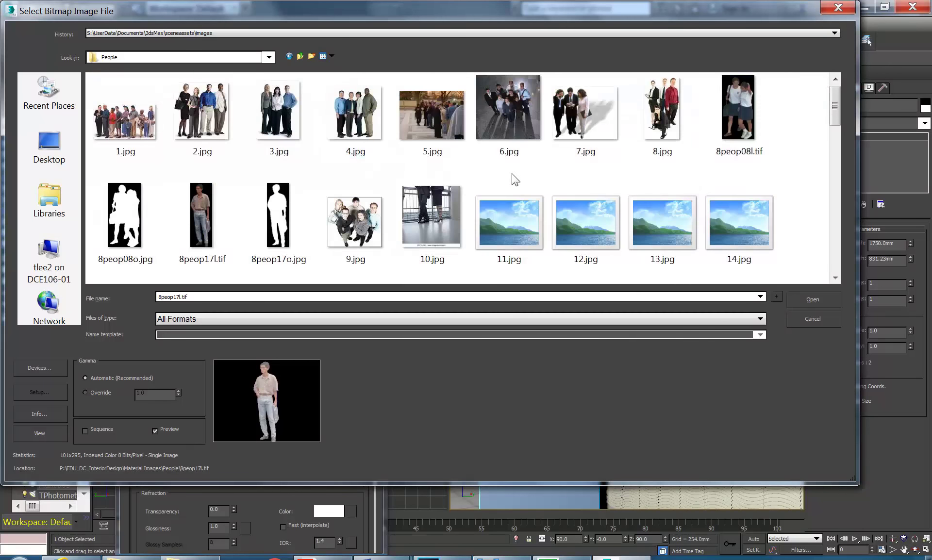
pyautogui.scroll(-5, 784, 206)
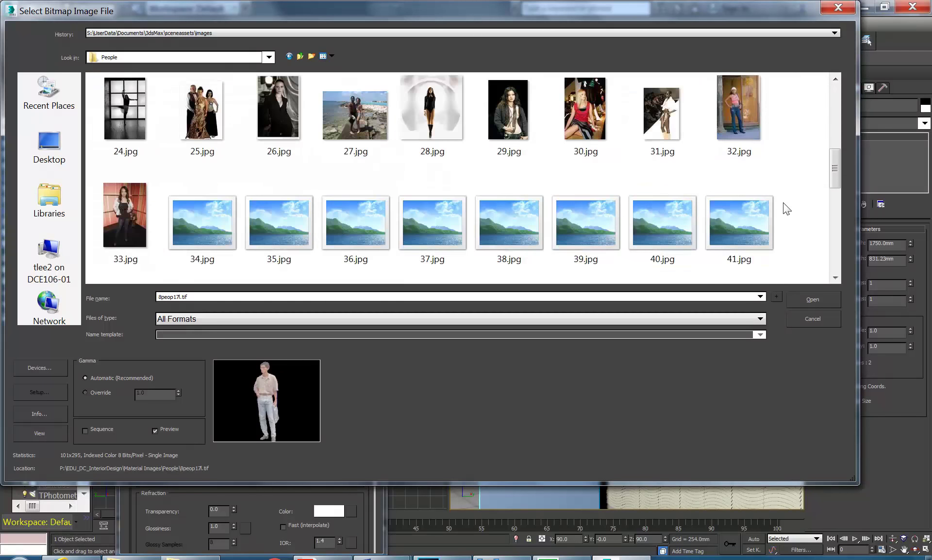
pyautogui.scroll(-3, 620, 199)
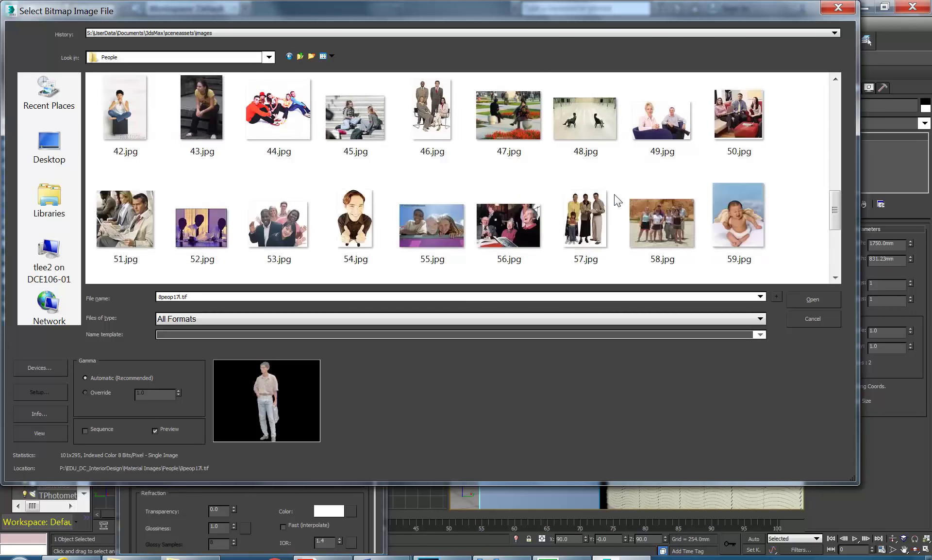
pyautogui.scroll(-3, 618, 199)
pyautogui.scroll(2, 617, 199)
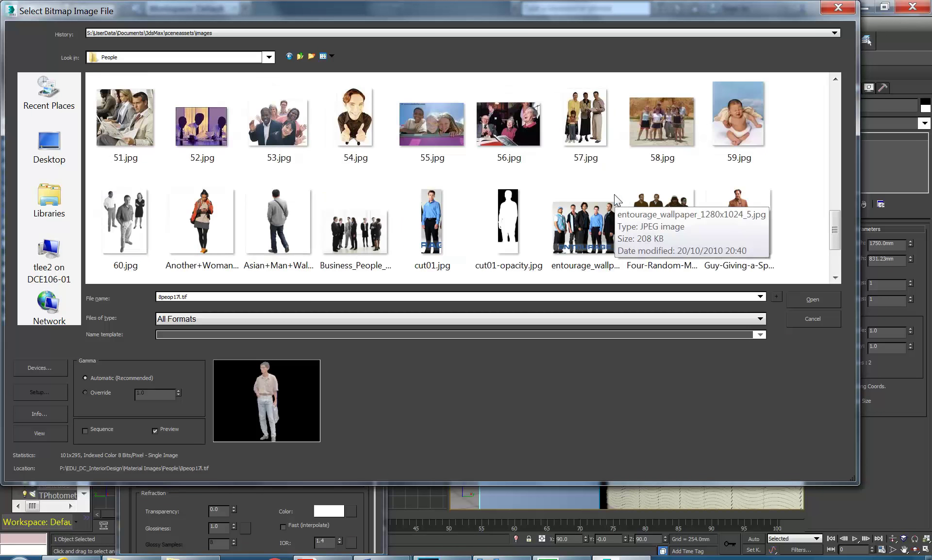
pyautogui.click(439, 226)
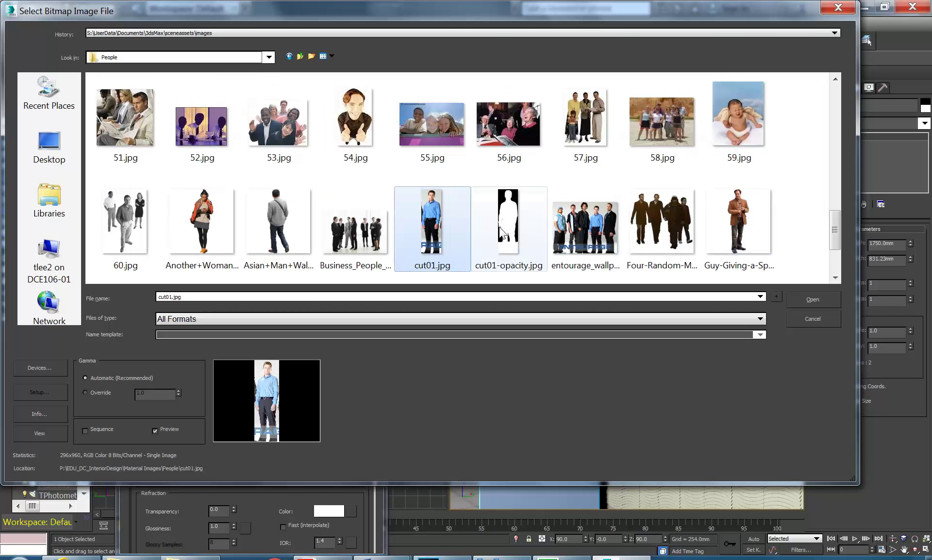
pyautogui.click(503, 233)
pyautogui.click(431, 226)
pyautogui.scroll(2, 427, 223)
pyautogui.scroll(8, 427, 220)
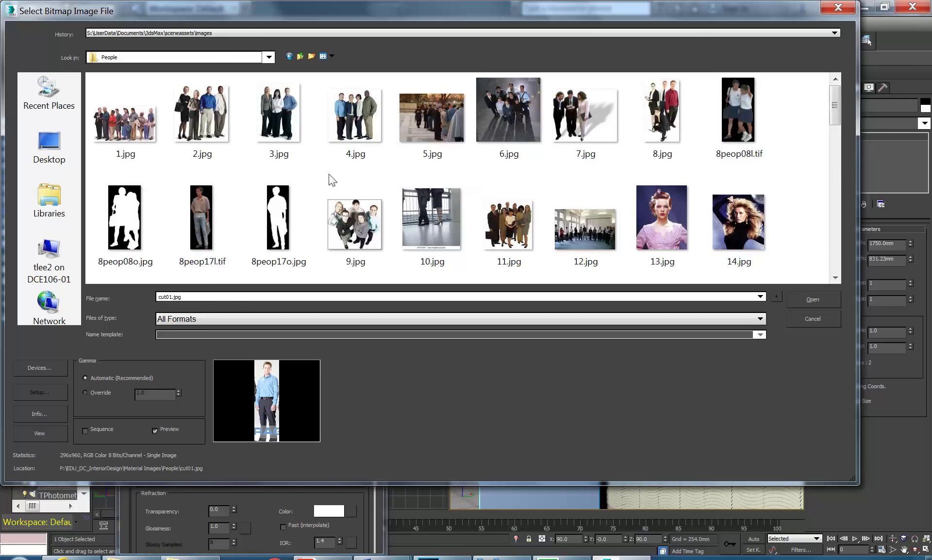
pyautogui.click(200, 206)
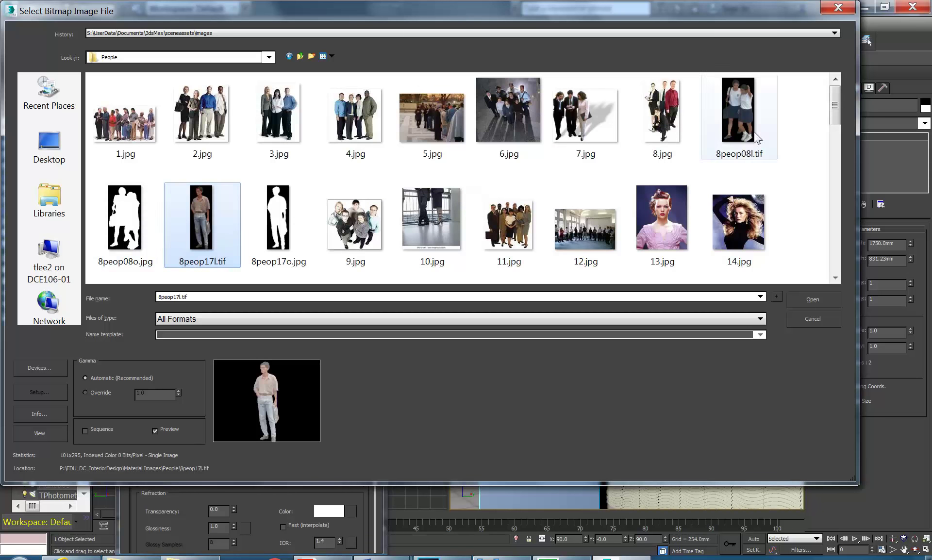
pyautogui.click(735, 122)
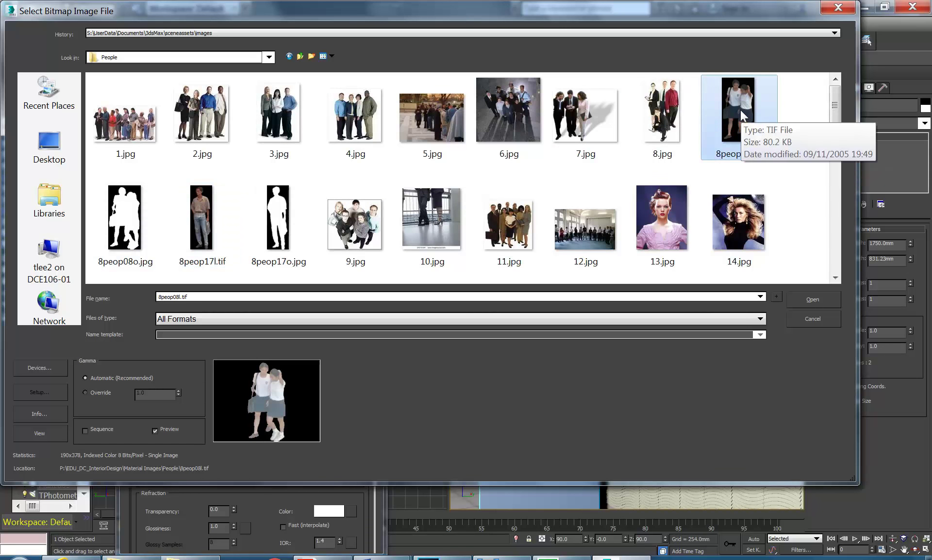
pyautogui.doubleClick(741, 109)
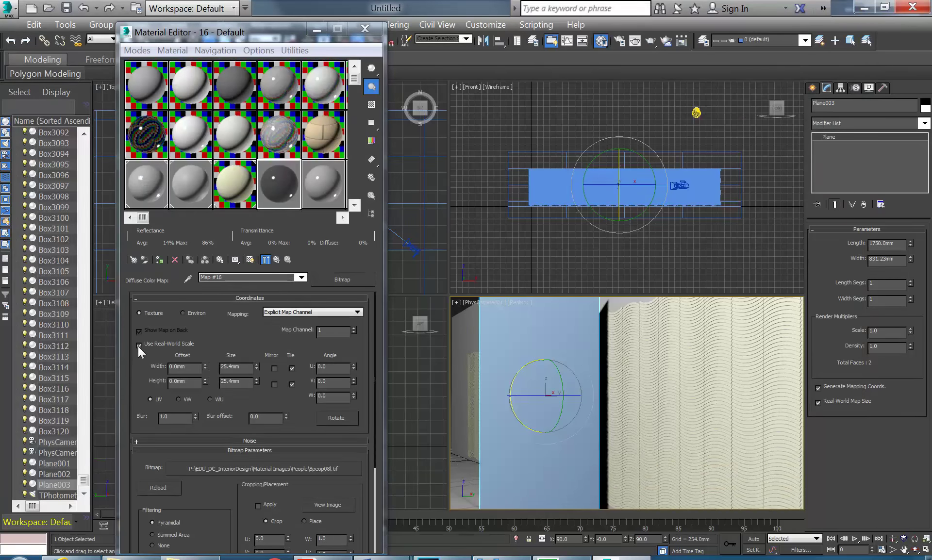
# Turn off real-world map scale and show the schoolgirls bitmap material on the plane
pyautogui.click(138, 345)
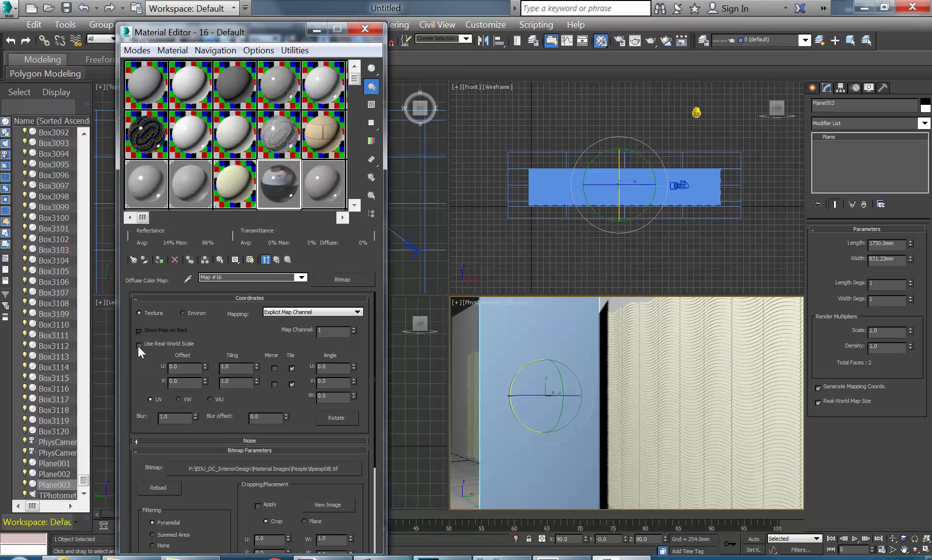
pyautogui.click(818, 403)
pyautogui.click(161, 260)
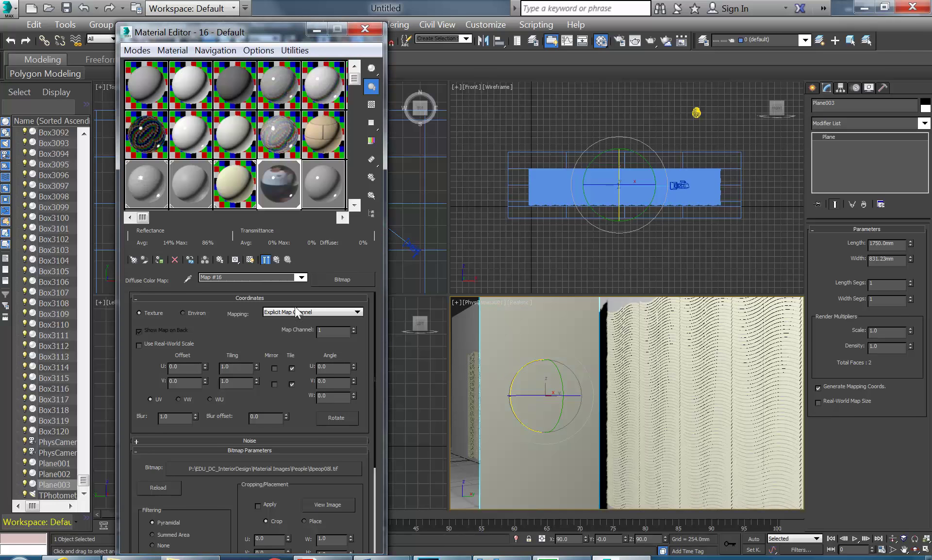
pyautogui.click(250, 260)
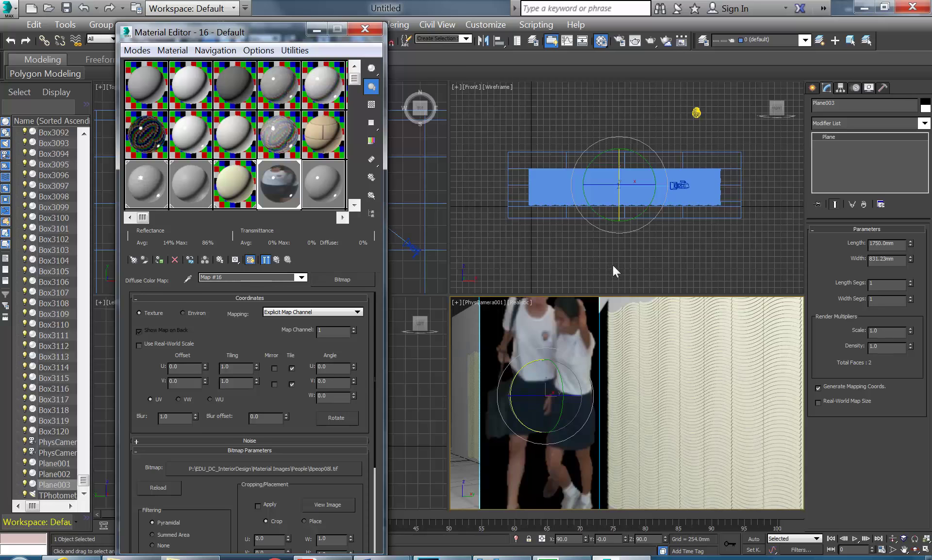
# Shorten Plane003 to 1400mm length and lower it in the front view
pyautogui.click(669, 201)
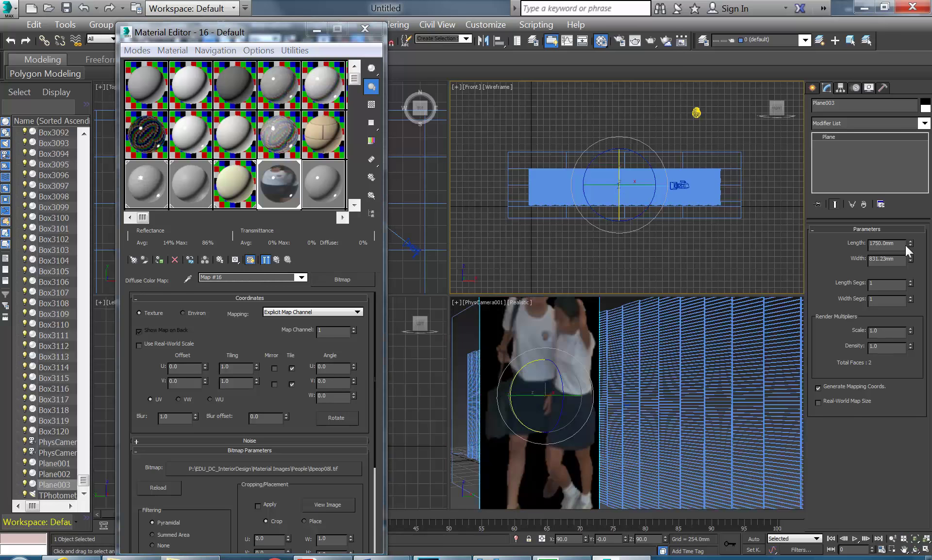
pyautogui.moveTo(907, 245); pyautogui.dragTo(912, 263)
pyautogui.rightClick(613, 176)
pyautogui.click(620, 185)
pyautogui.moveTo(617, 166); pyautogui.dragTo(602, 195)
# Truck the camera view to show more floor and fine-tune the people plane's position
pyautogui.rightClick(629, 384)
pyautogui.click(904, 550)
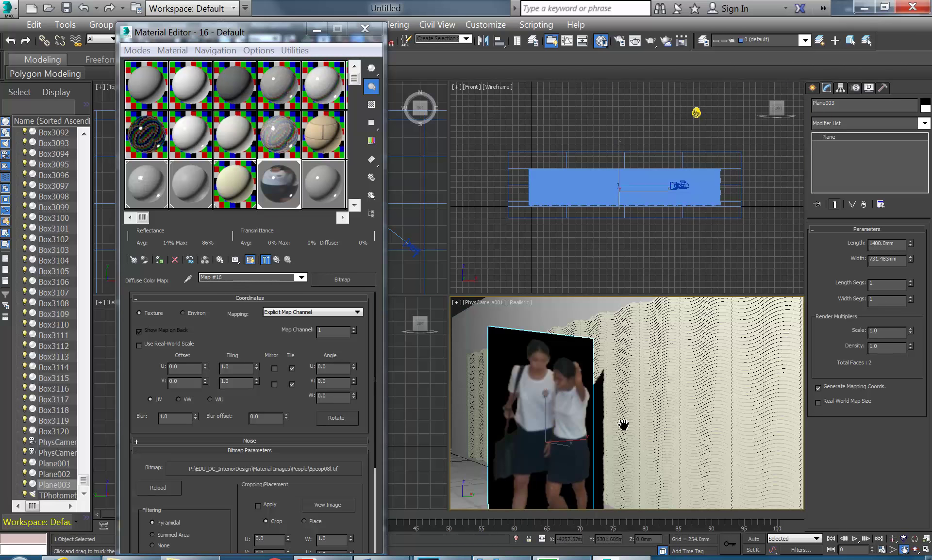
pyautogui.moveTo(619, 423); pyautogui.dragTo(610, 400)
pyautogui.rightClick(610, 400)
pyautogui.click(621, 179)
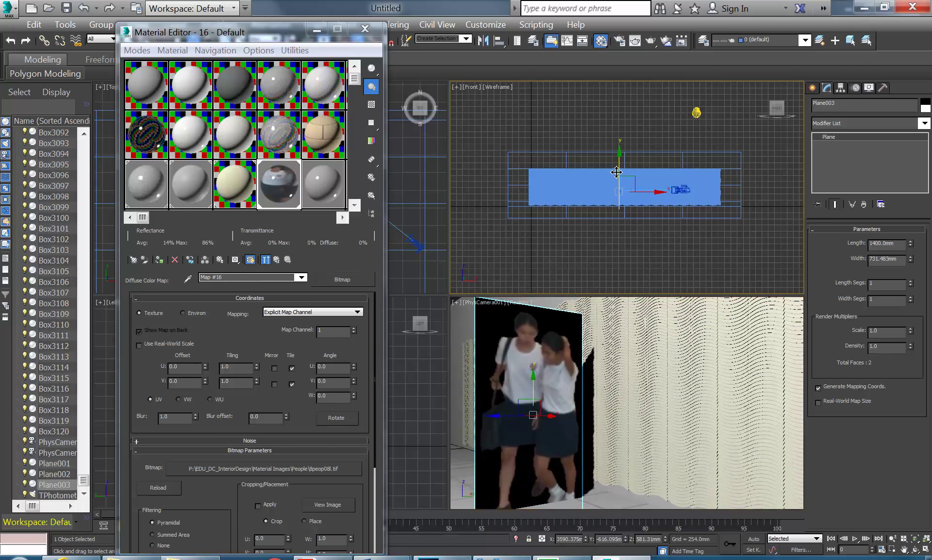
pyautogui.moveTo(617, 172); pyautogui.dragTo(625, 169)
pyautogui.scroll(8, 625, 170)
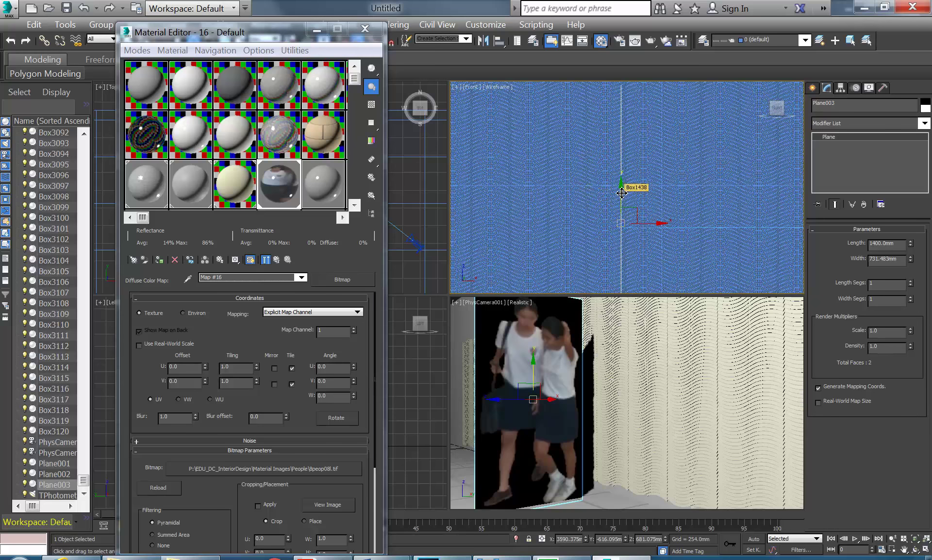
pyautogui.moveTo(622, 193); pyautogui.dragTo(622, 192)
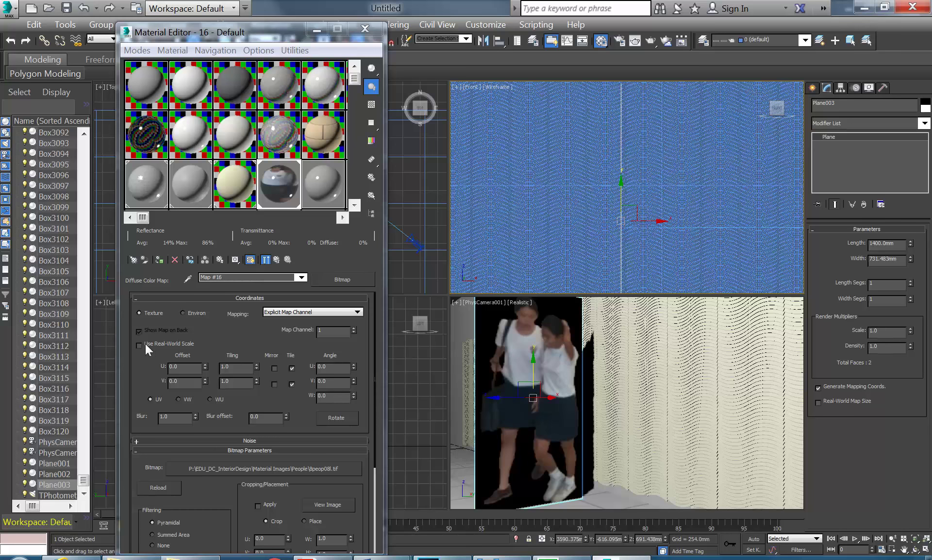
# Load 8peop08o.jpg as a Bitmap in the material's Cutout map slot
pyautogui.click(275, 260)
pyautogui.scroll(-5, 199, 368)
pyautogui.scroll(-5, 199, 368)
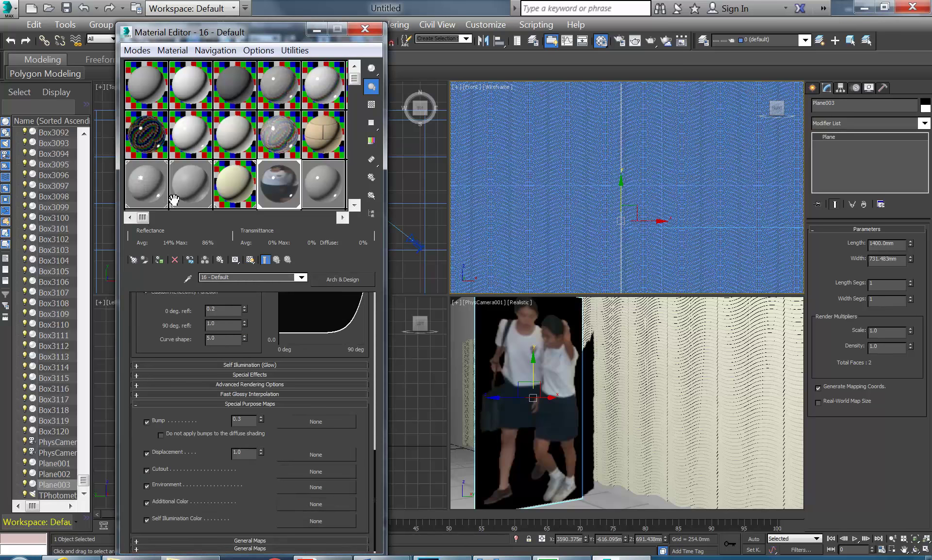
pyautogui.click(312, 470)
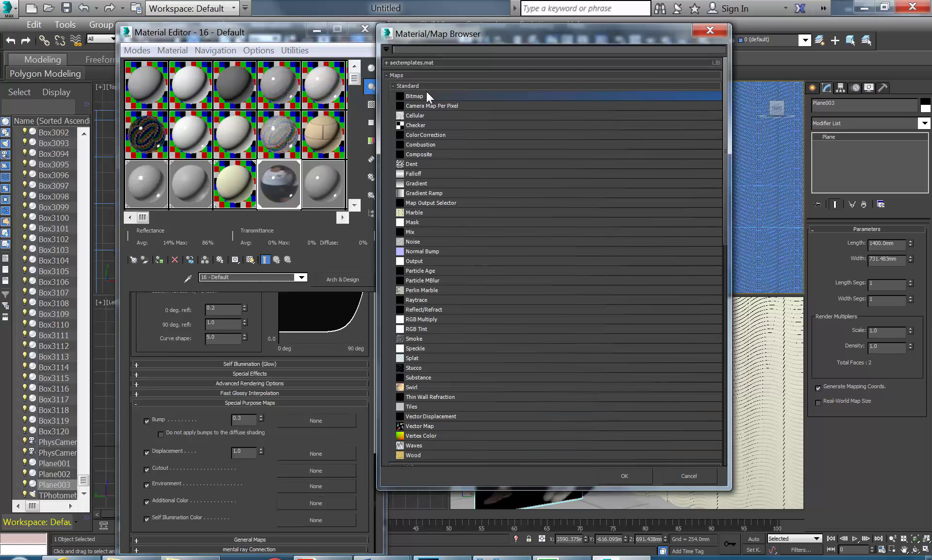
pyautogui.doubleClick(433, 94)
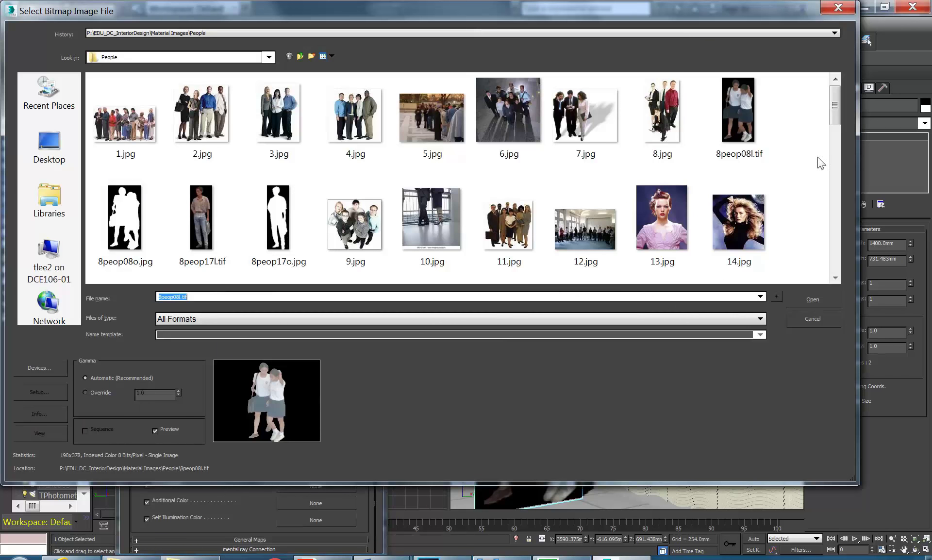
pyautogui.click(126, 222)
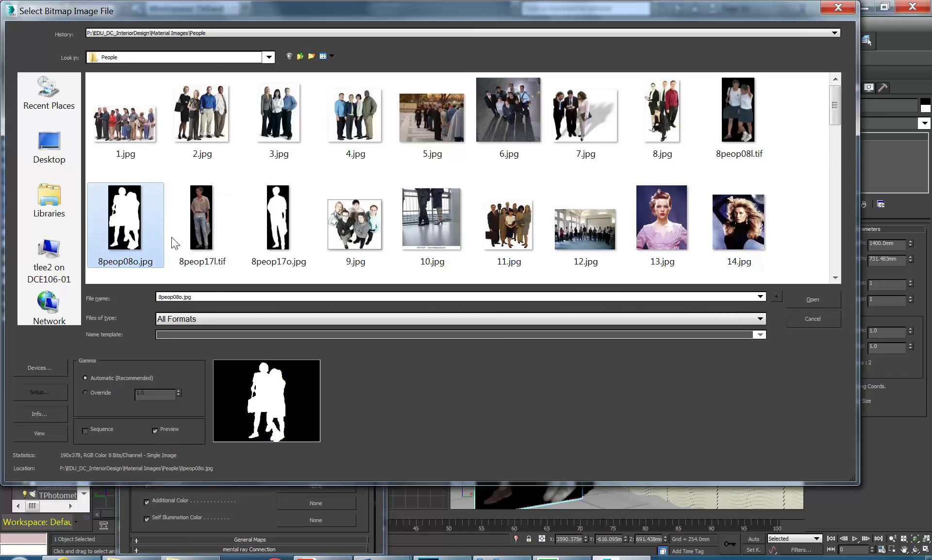
pyautogui.doubleClick(116, 220)
# Turn off Use Real-World Scale for the cutout, show the material in viewports, and close the Material Editor
pyautogui.click(139, 345)
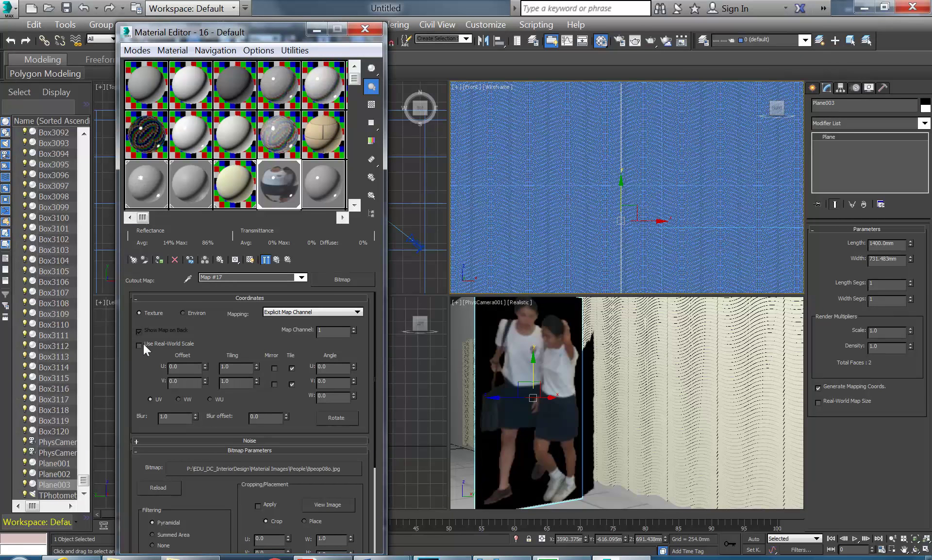
pyautogui.click(276, 260)
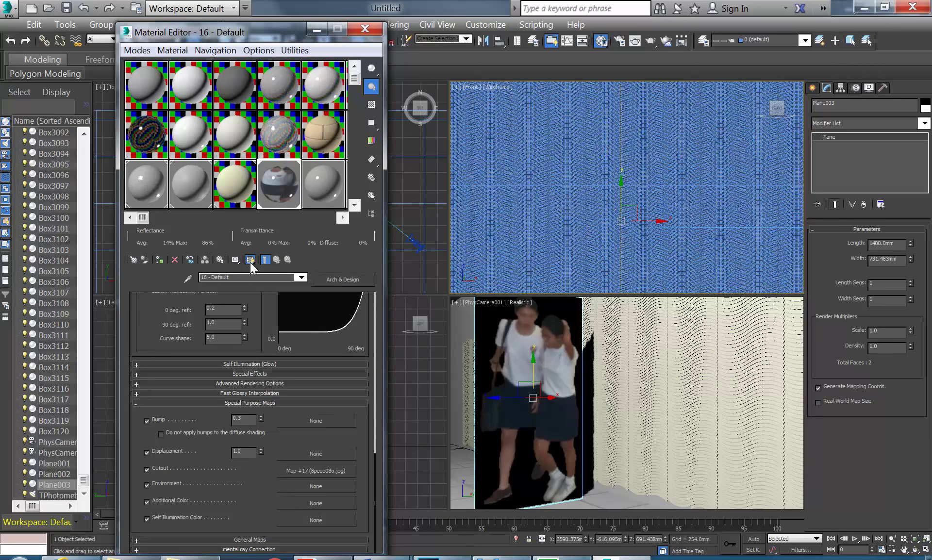
pyautogui.click(250, 260)
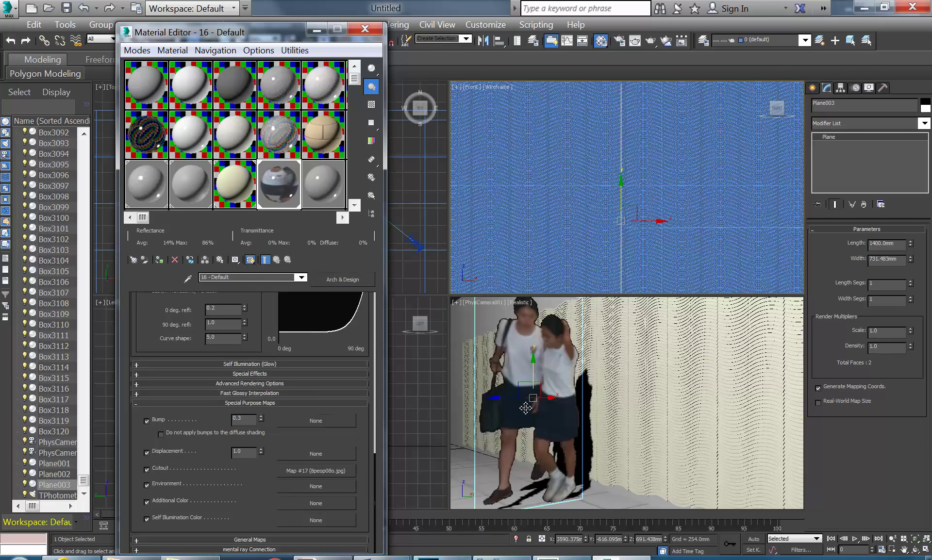
pyautogui.click(531, 381)
pyautogui.scroll(-5, 583, 210)
pyautogui.scroll(1, 525, 211)
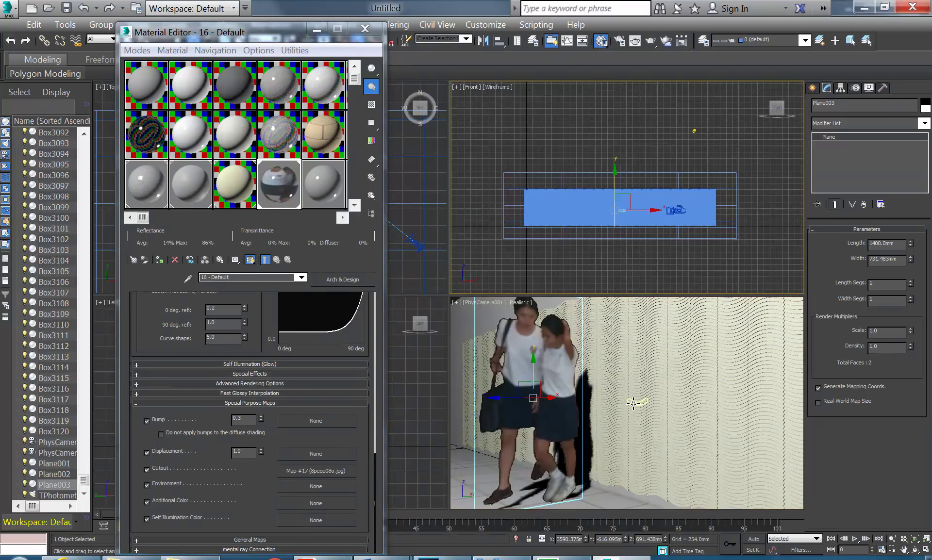
pyautogui.click(366, 28)
pyautogui.click(259, 168)
pyautogui.scroll(-5, 259, 168)
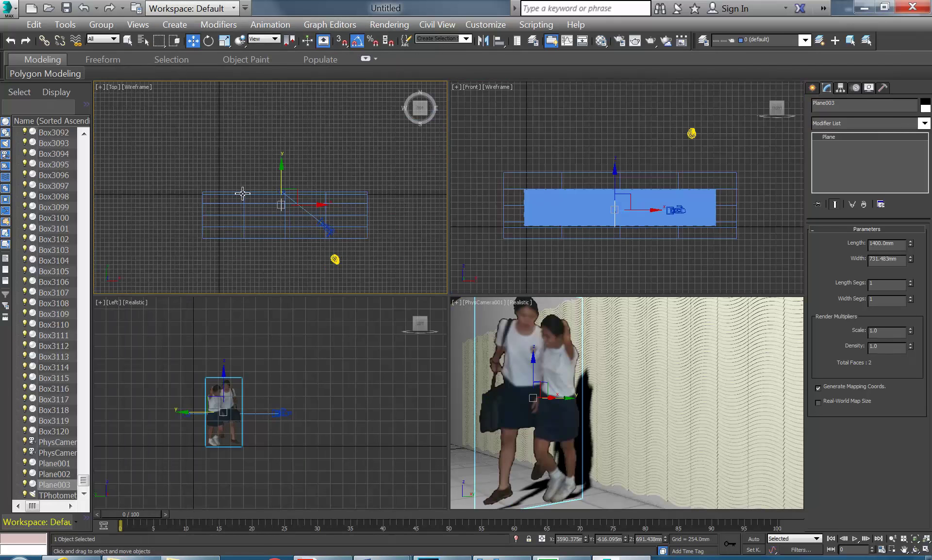
# Deselect the people plane and hide all cameras in the Display panel
pyautogui.click(186, 175)
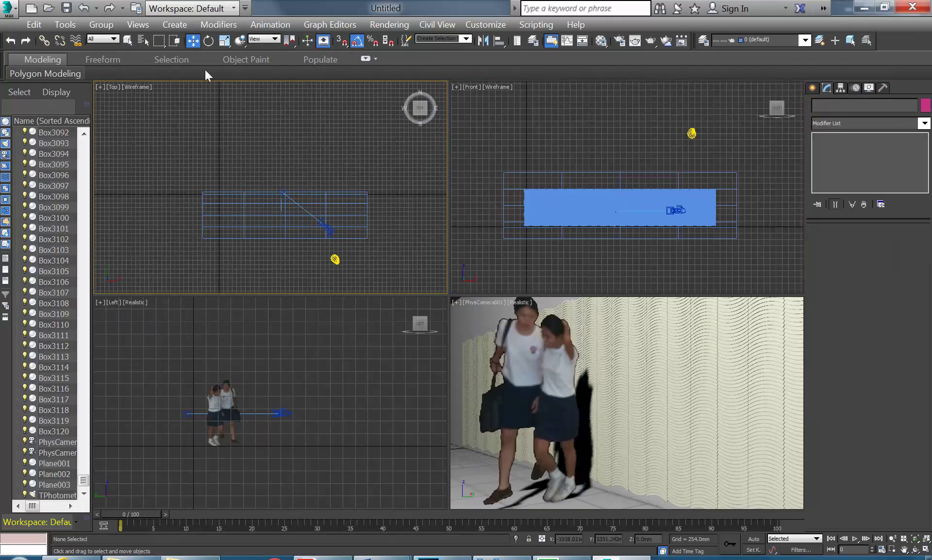
pyautogui.moveTo(326, 198); pyautogui.dragTo(335, 139)
pyautogui.click(870, 88)
pyautogui.click(817, 258)
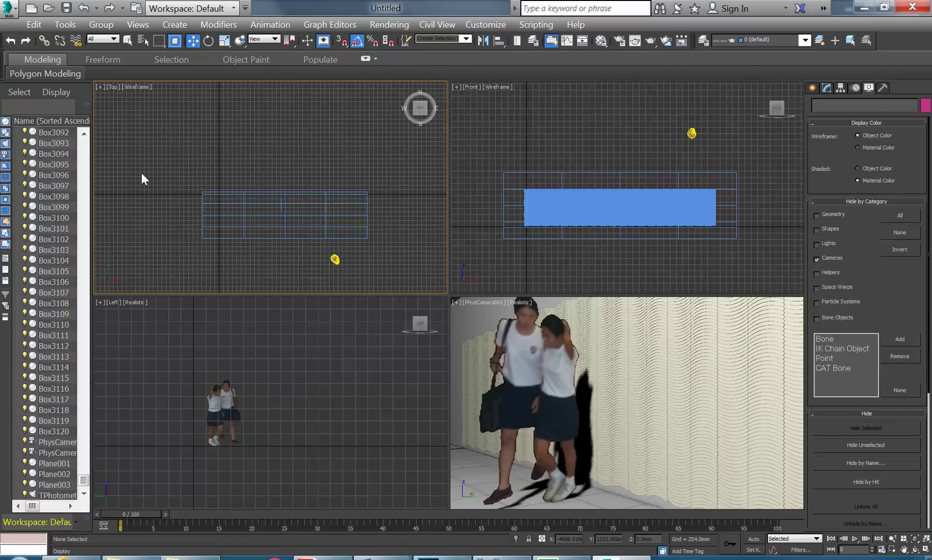
# Scale all the wavy wall boxes up uniformly
pyautogui.moveTo(424, 200); pyautogui.dragTo(417, 200)
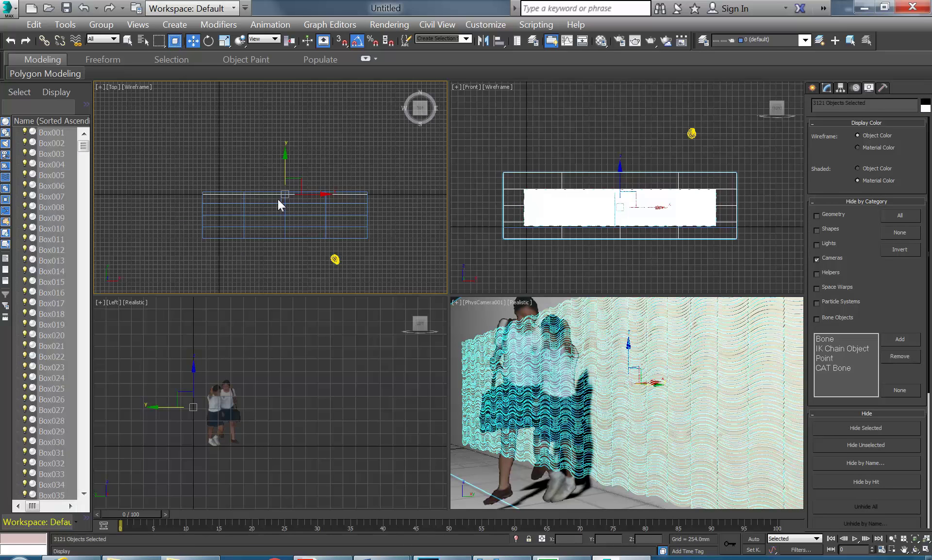
pyautogui.click(603, 188)
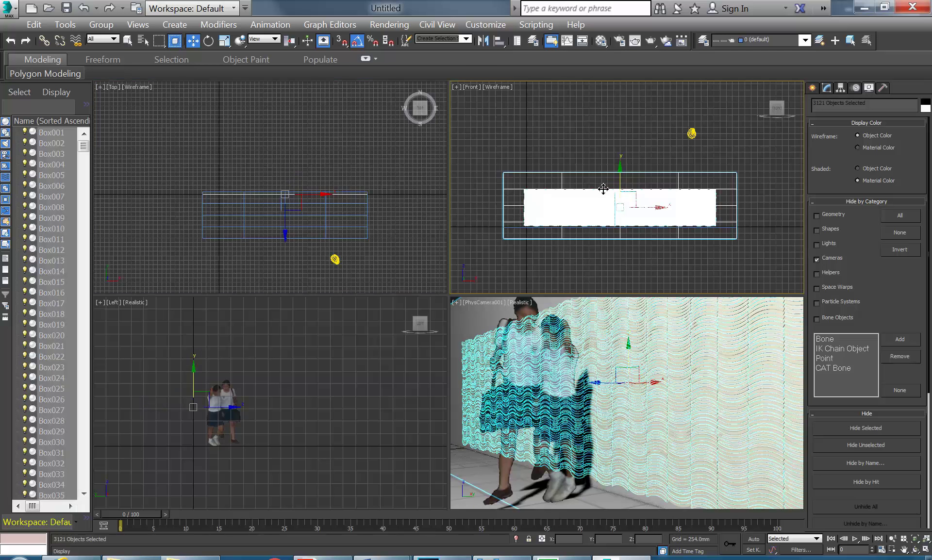
pyautogui.click(224, 41)
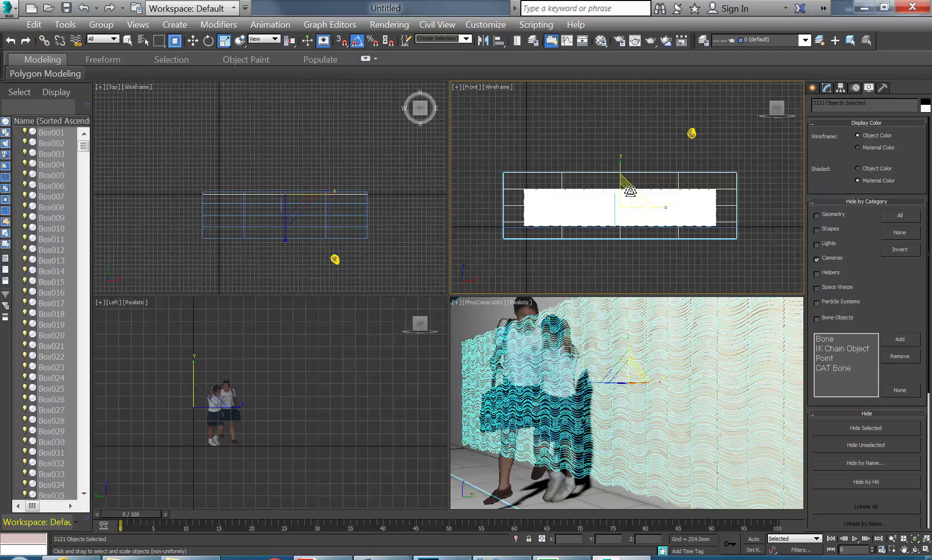
pyautogui.click(635, 366)
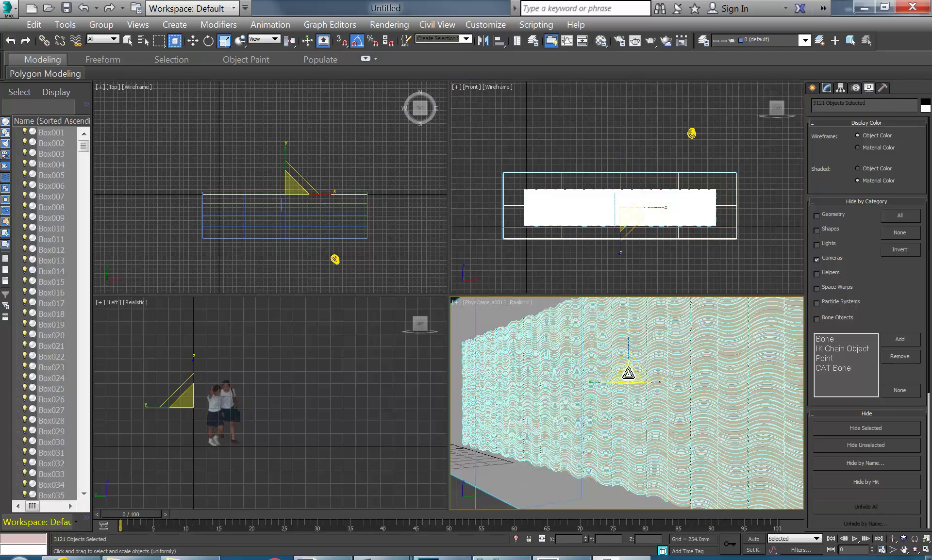
pyautogui.moveTo(628, 373); pyautogui.dragTo(629, 356)
# Nudge the wall's height up and then slightly back down with Move
pyautogui.rightClick(626, 189)
pyautogui.click(639, 205)
pyautogui.moveTo(621, 169)
pyautogui.mouseDown()
pyautogui.moveTo(620, 157)
pyautogui.moveTo(621, 167)
pyautogui.mouseUp()
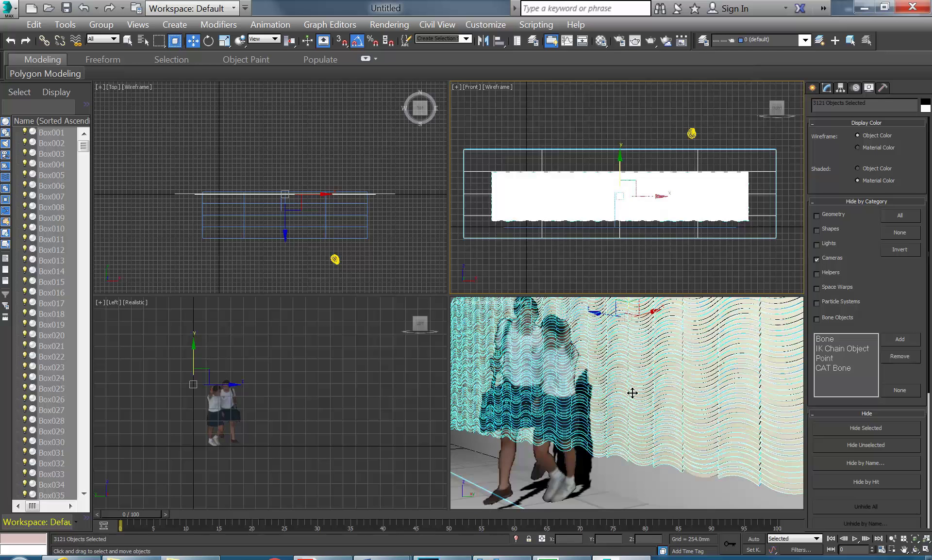
pyautogui.rightClick(618, 169)
pyautogui.press('Escape')
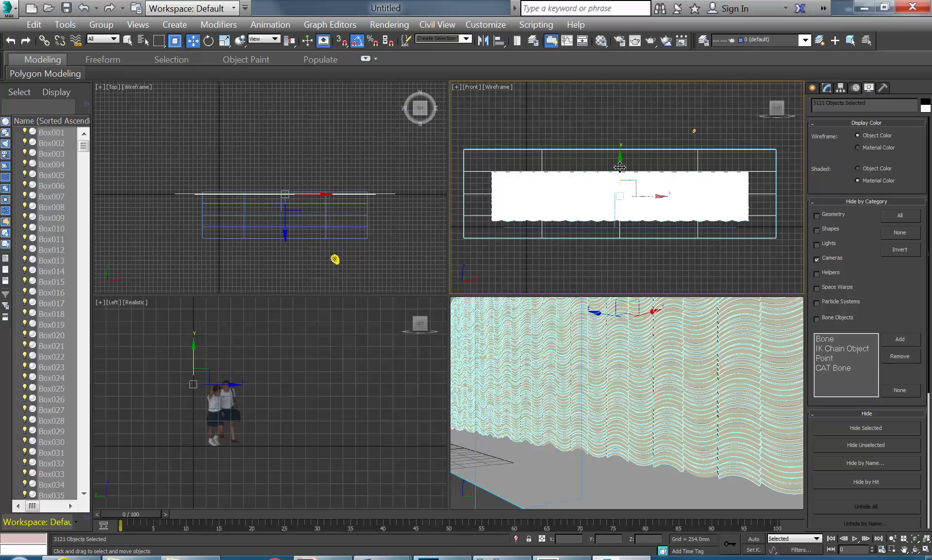
pyautogui.moveTo(621, 167); pyautogui.dragTo(621, 171)
pyautogui.click(551, 454)
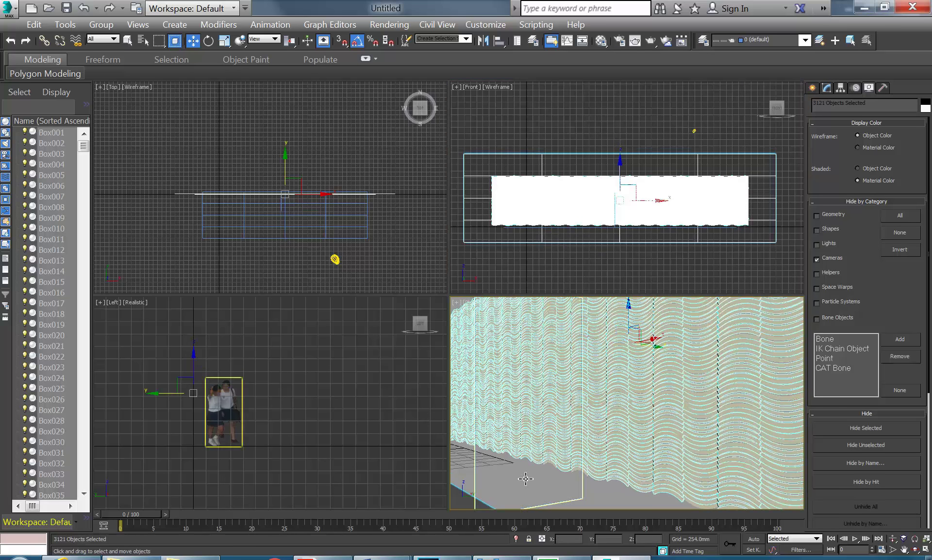
# Select Plane002, render the camera view, cancel it partway, and move the render window aside
pyautogui.click(241, 235)
pyautogui.click(828, 88)
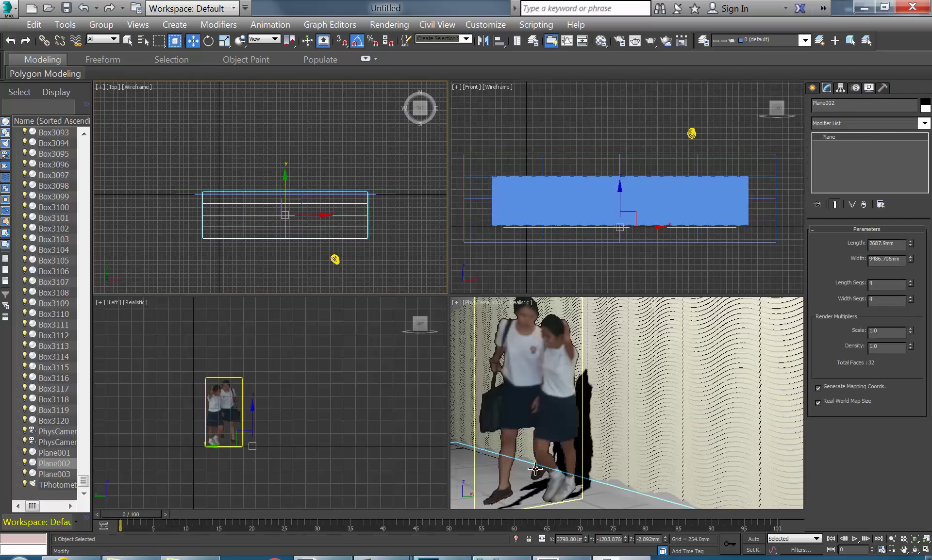
pyautogui.click(540, 447)
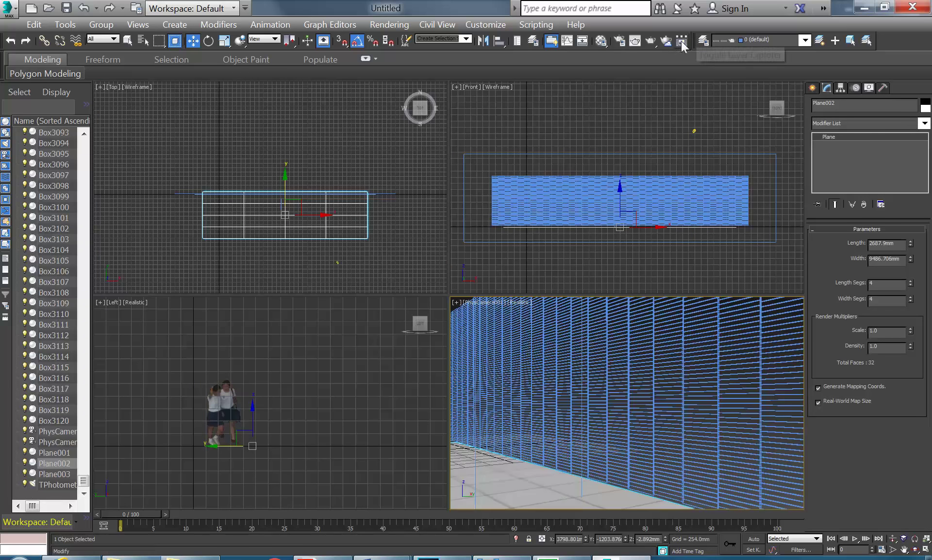
pyautogui.click(650, 41)
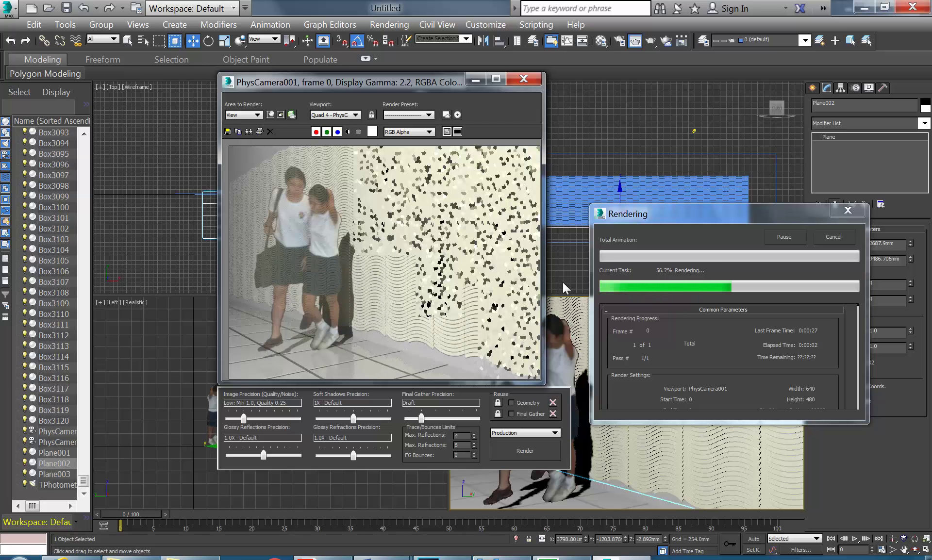
pyautogui.click(829, 236)
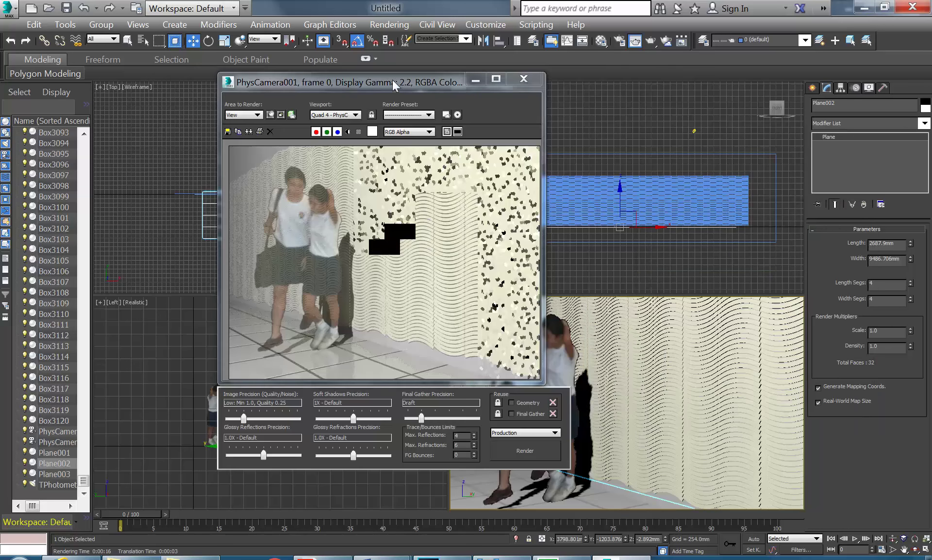
pyautogui.moveTo(421, 83); pyautogui.dragTo(486, 106)
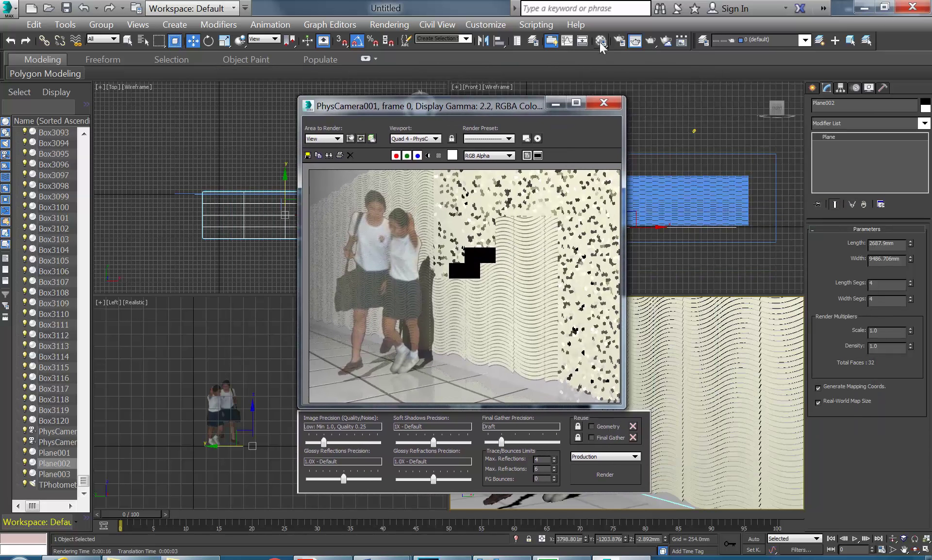
pyautogui.click(601, 42)
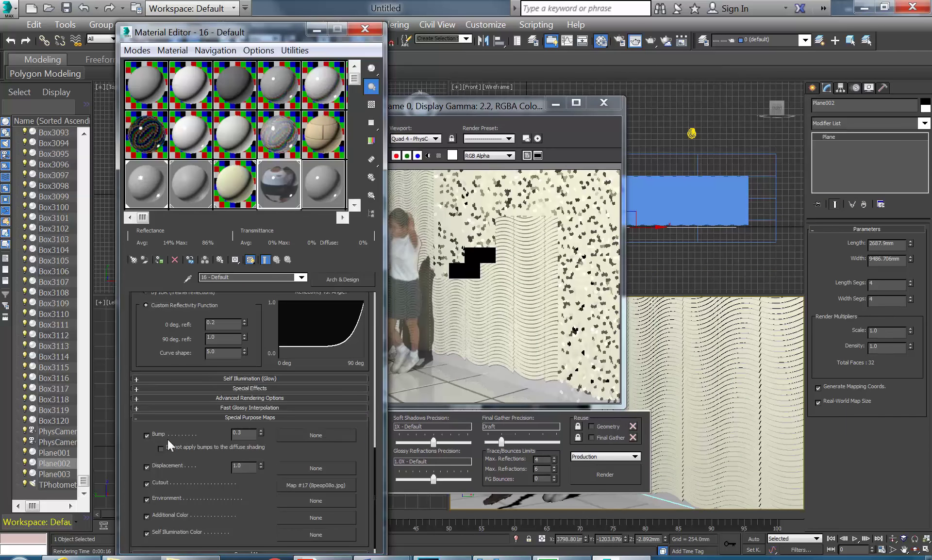
pyautogui.scroll(-1, 148, 437)
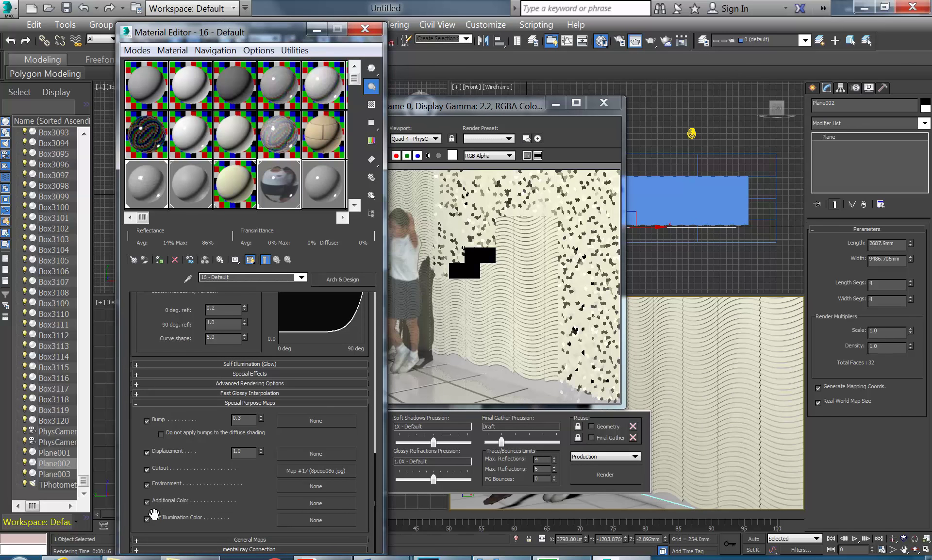
pyautogui.click(205, 539)
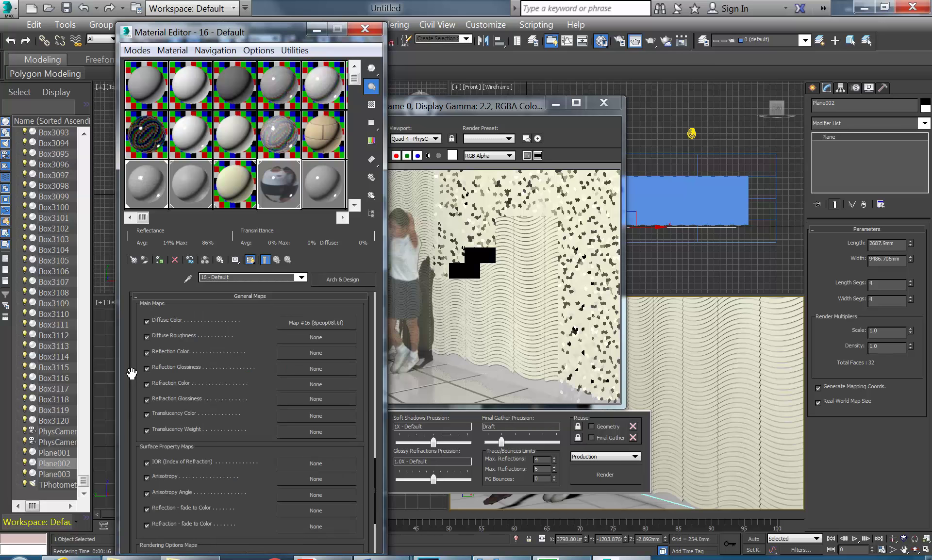
pyautogui.scroll(8, 132, 374)
pyautogui.scroll(2, 139, 364)
pyautogui.click(313, 401)
pyautogui.scroll(-6, 150, 361)
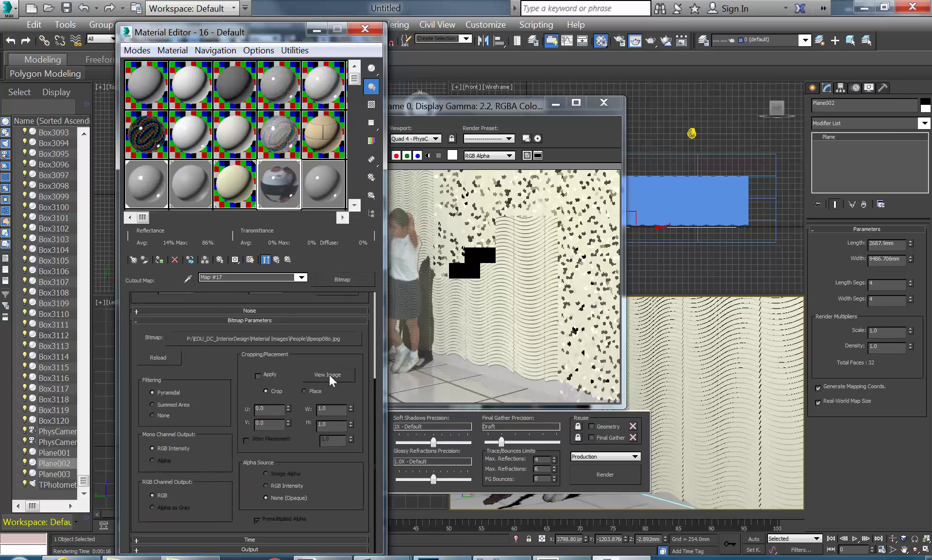
pyautogui.click(328, 374)
pyautogui.click(406, 81)
pyautogui.click(215, 550)
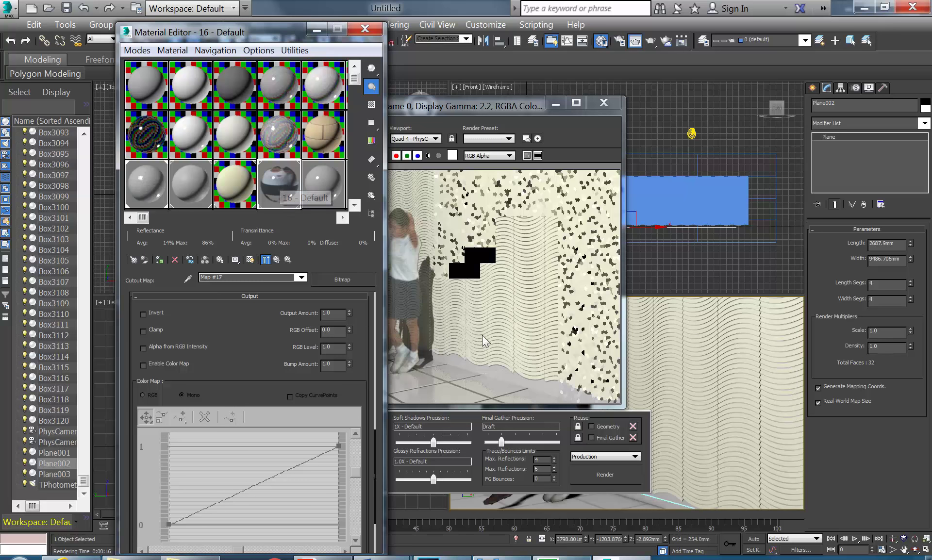
pyautogui.click(276, 260)
pyautogui.scroll(5, 138, 340)
pyautogui.moveTo(139, 311); pyautogui.dragTo(137, 456)
pyautogui.moveTo(136, 376); pyautogui.dragTo(137, 421)
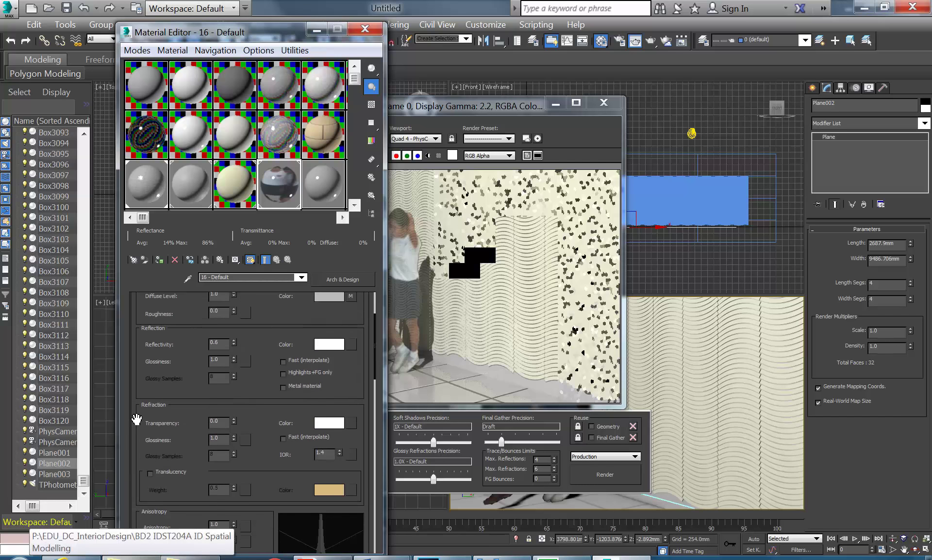
pyautogui.click(326, 422)
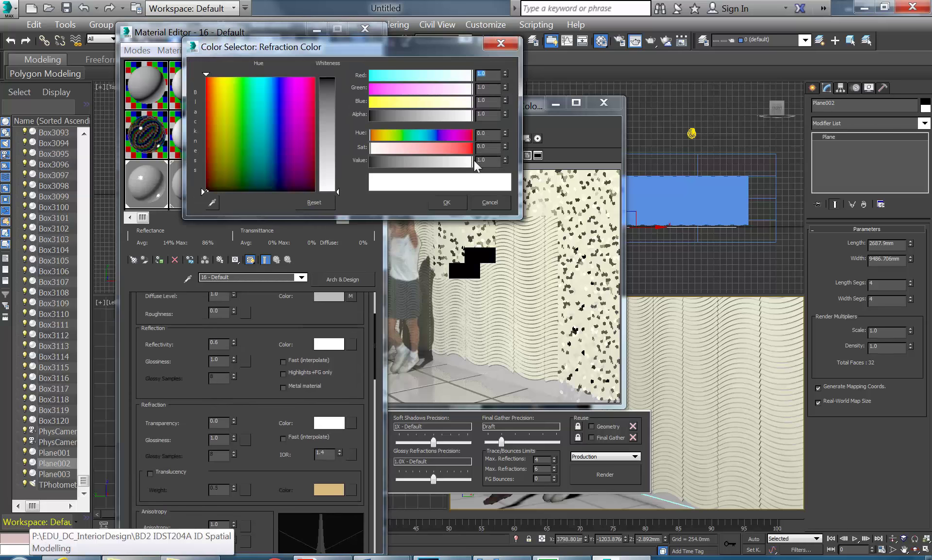
pyautogui.click(502, 199)
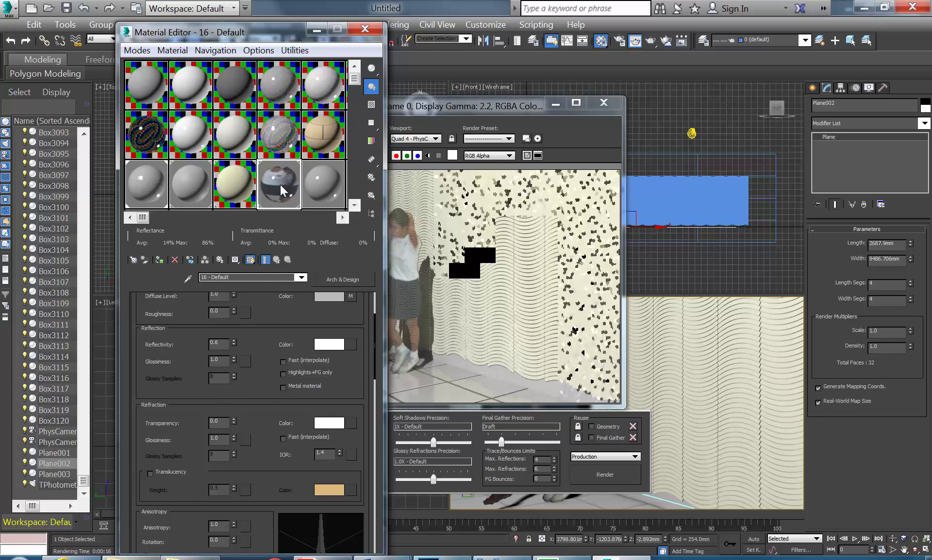
pyautogui.scroll(-5, 167, 327)
pyautogui.scroll(-3, 138, 395)
pyautogui.click(135, 418)
pyautogui.moveTo(132, 442); pyautogui.dragTo(146, 305)
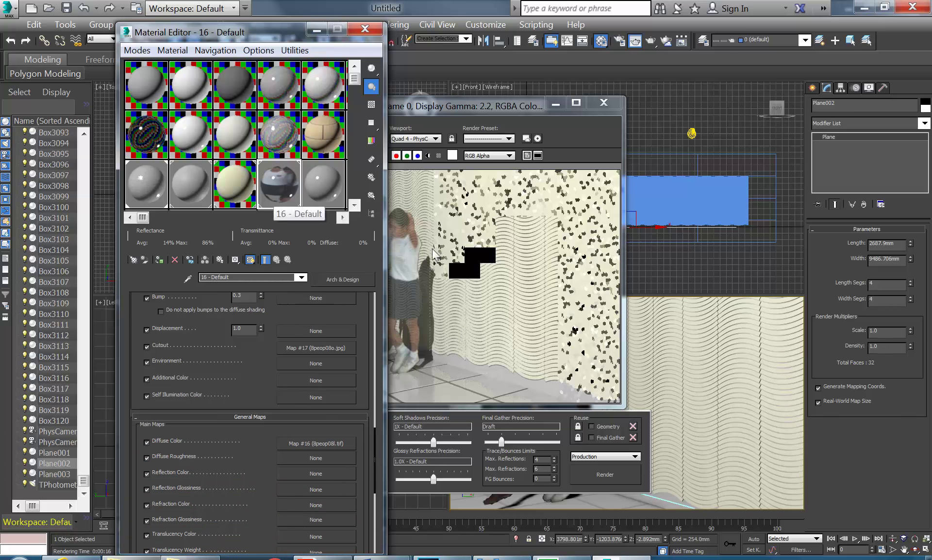
pyautogui.moveTo(514, 107); pyautogui.dragTo(636, 94)
pyautogui.click(459, 383)
pyautogui.click(284, 193)
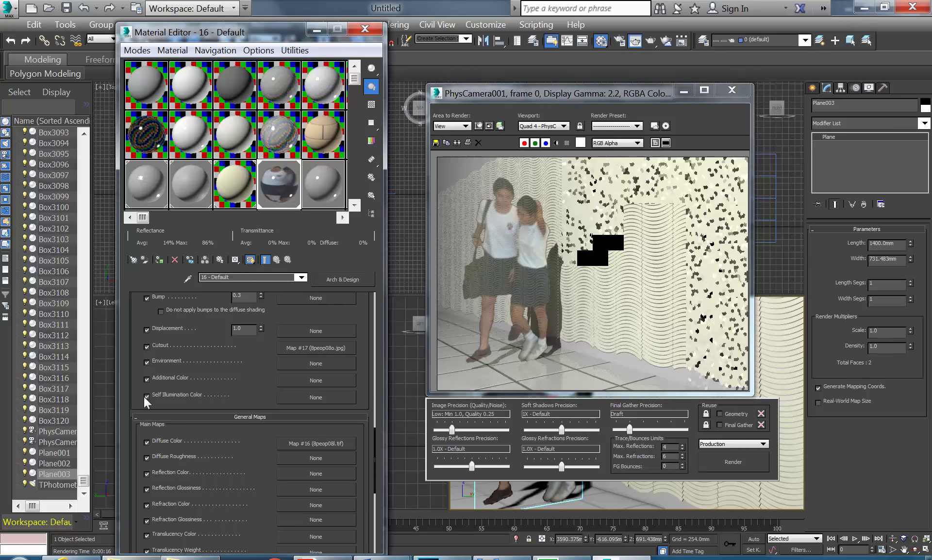
pyautogui.moveTo(138, 395); pyautogui.dragTo(186, 492)
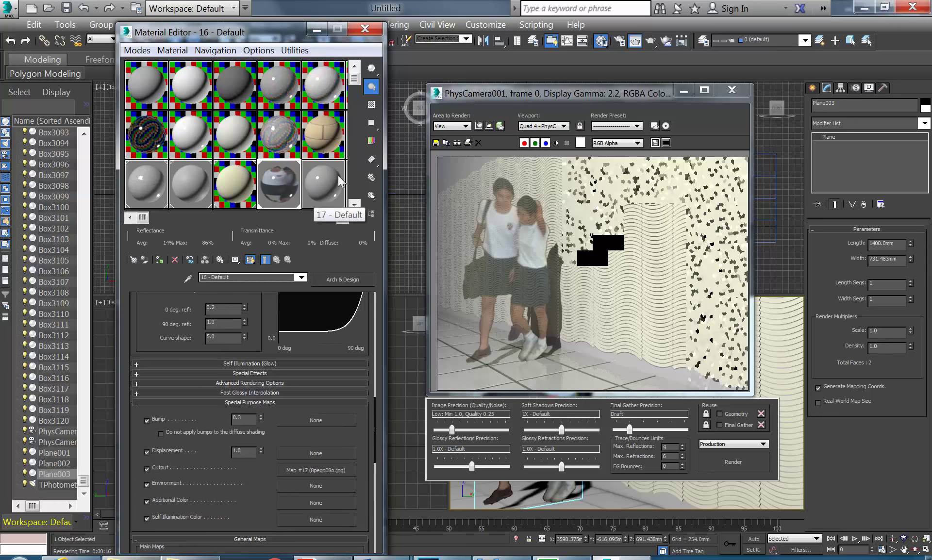
# Change material 17 - Default to a Standard material
pyautogui.click(316, 189)
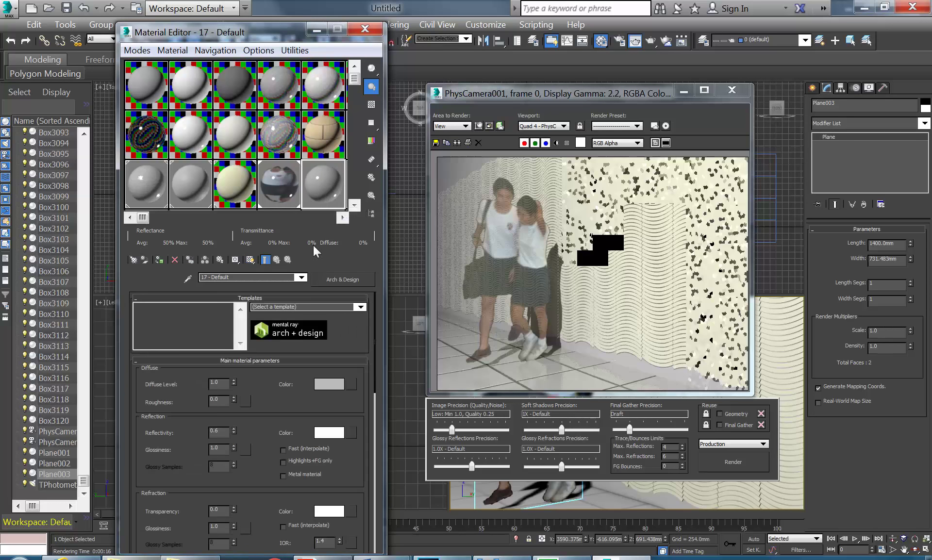
pyautogui.click(341, 278)
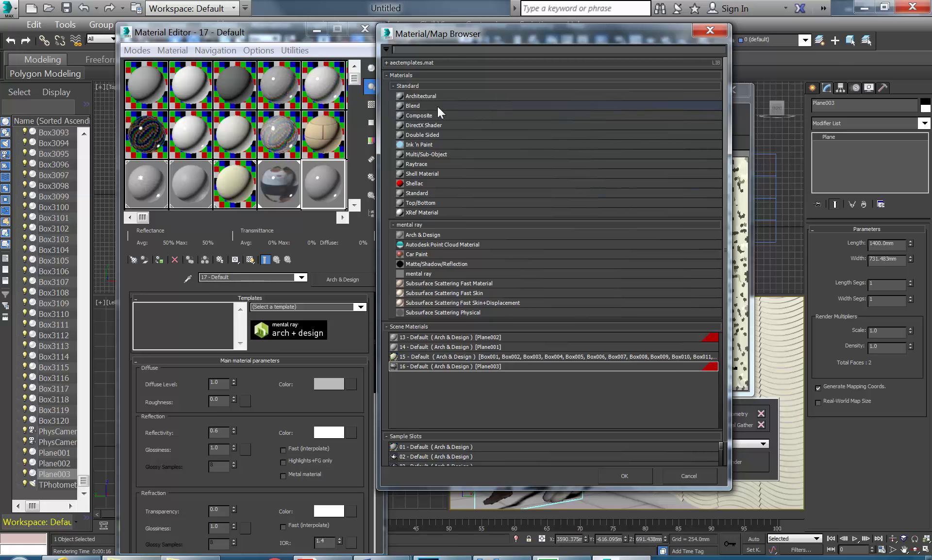
pyautogui.doubleClick(417, 193)
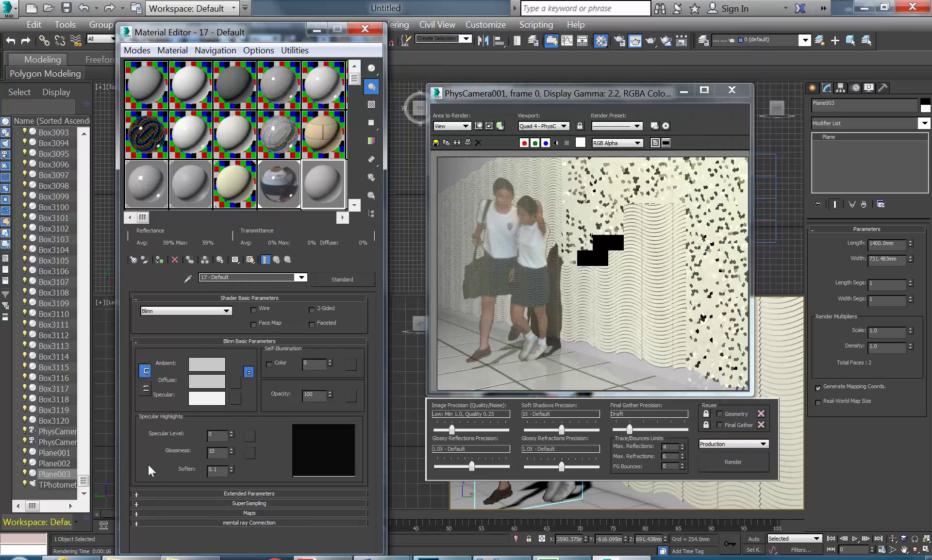
pyautogui.click(231, 511)
# Copy material 16's 8peop08l.tif diffuse map into material 17's Diffuse Color slot
pyautogui.click(277, 186)
pyautogui.scroll(-5, 146, 388)
pyautogui.rightClick(301, 437)
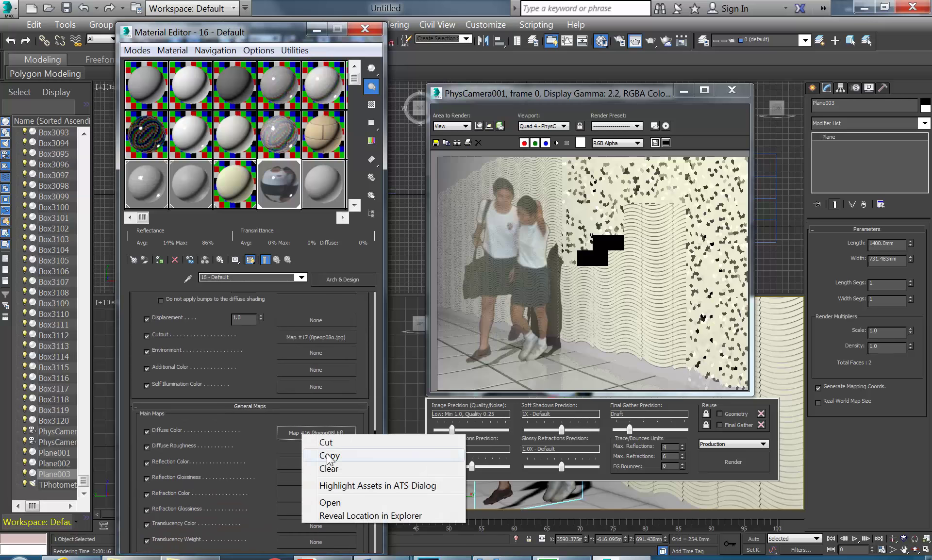
pyautogui.click(334, 457)
pyautogui.click(329, 187)
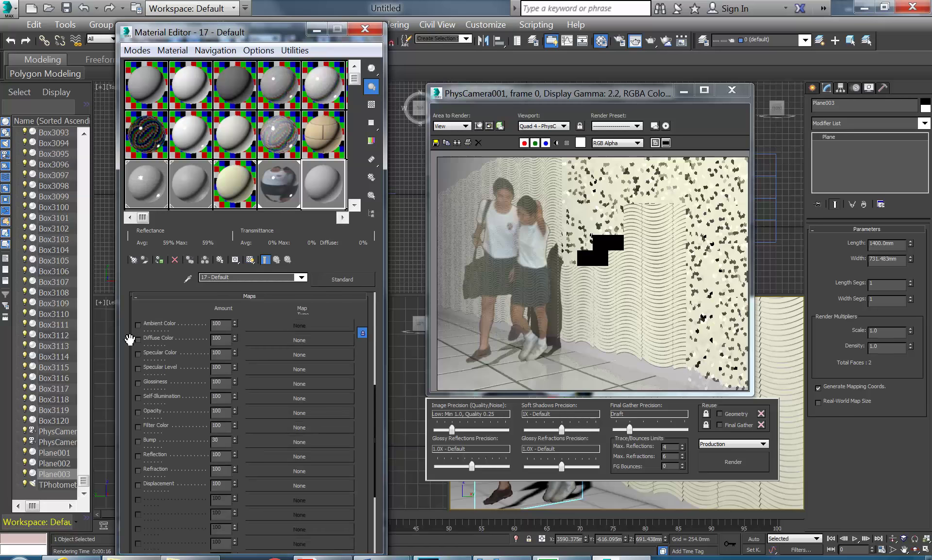
pyautogui.moveTo(130, 338)
pyautogui.mouseDown()
pyautogui.moveTo(130, 328)
pyautogui.moveTo(130, 347)
pyautogui.mouseUp()
pyautogui.rightClick(264, 345)
pyautogui.click(306, 353)
# Copy material 16's 8peop08o.jpg cutout map into material 17's Opacity slot
pyautogui.click(271, 183)
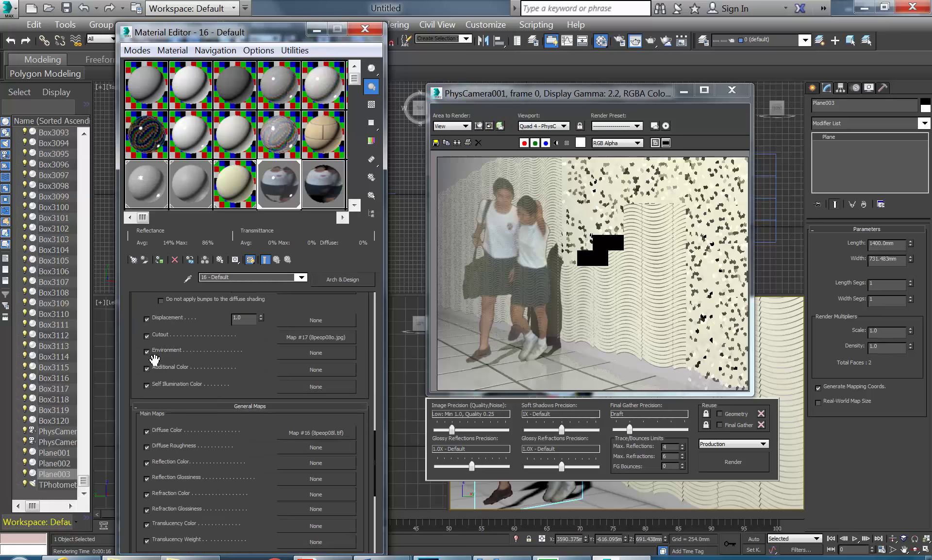
pyautogui.rightClick(326, 339)
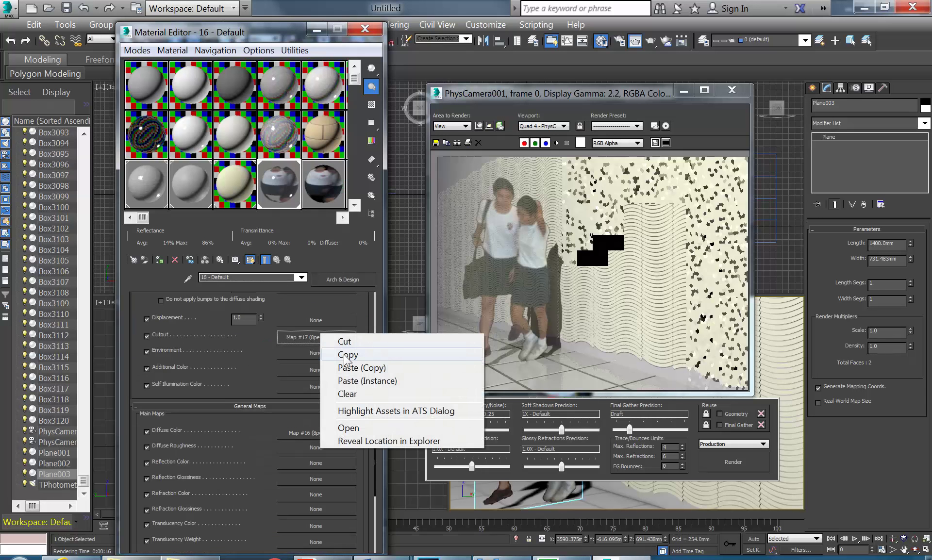
pyautogui.click(335, 351)
pyautogui.click(320, 170)
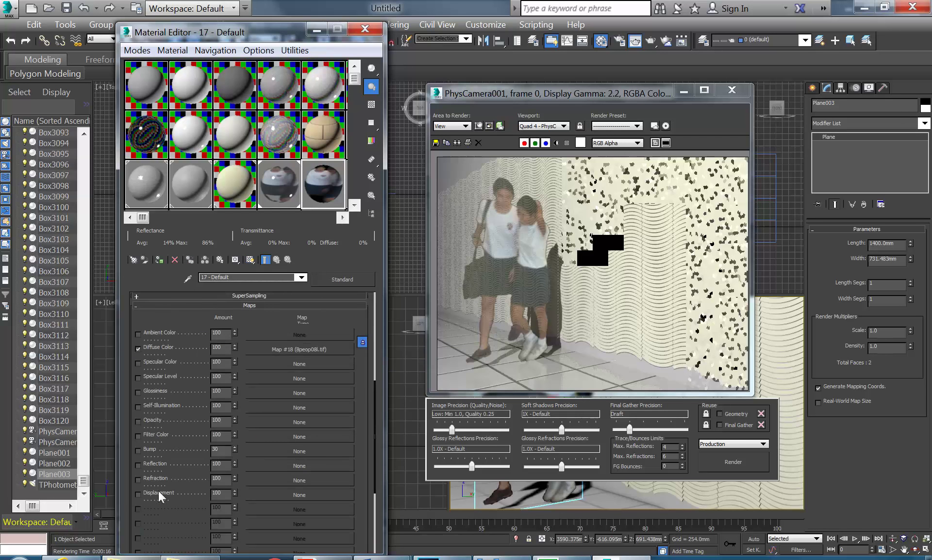
pyautogui.rightClick(282, 424)
pyautogui.click(297, 430)
pyautogui.moveTo(527, 93); pyautogui.dragTo(545, 102)
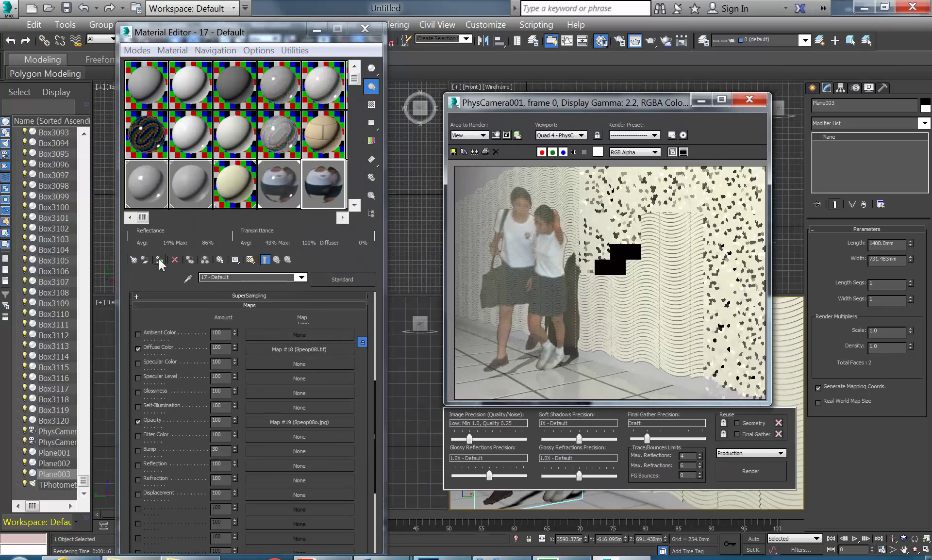
# Assign material 17 to Plane003, render PhysCamera001's view, then select Box1962 and move the render window
pyautogui.click(749, 101)
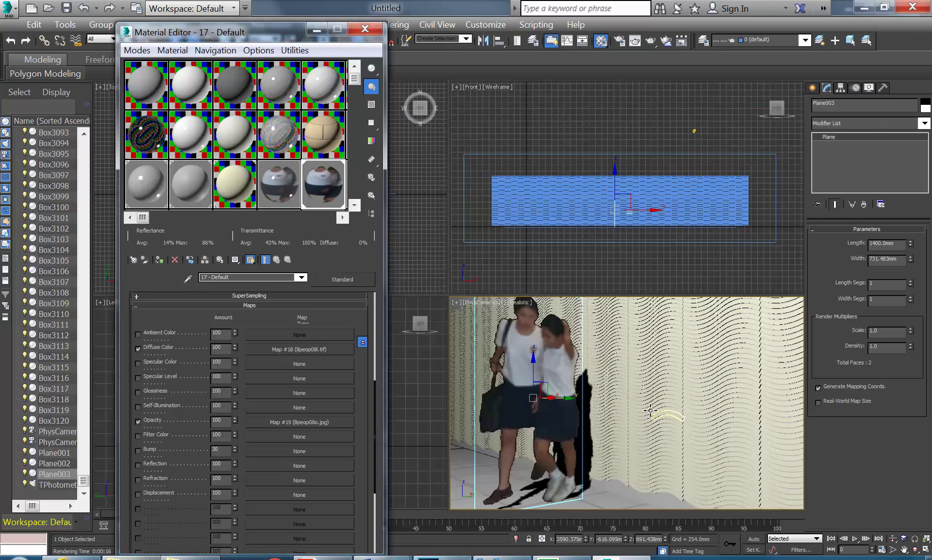
pyautogui.click(651, 42)
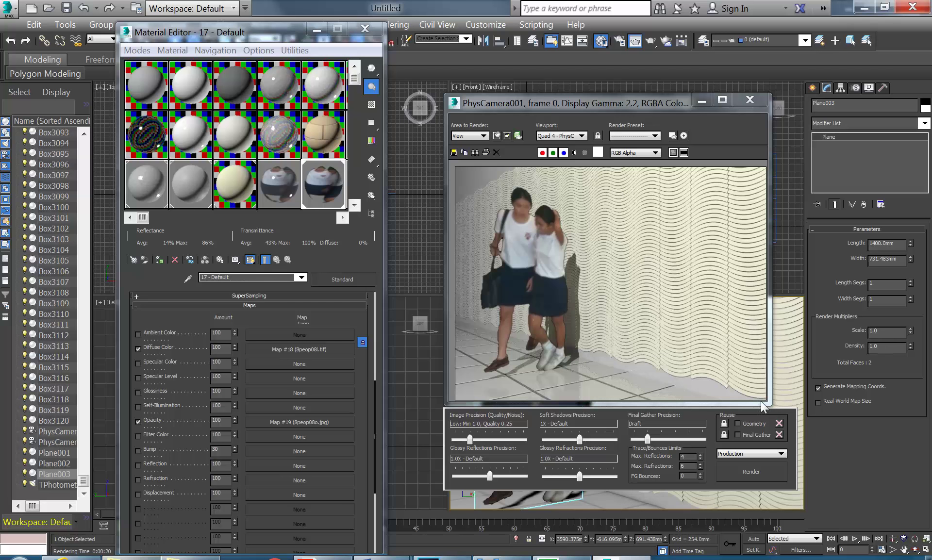
pyautogui.click(784, 366)
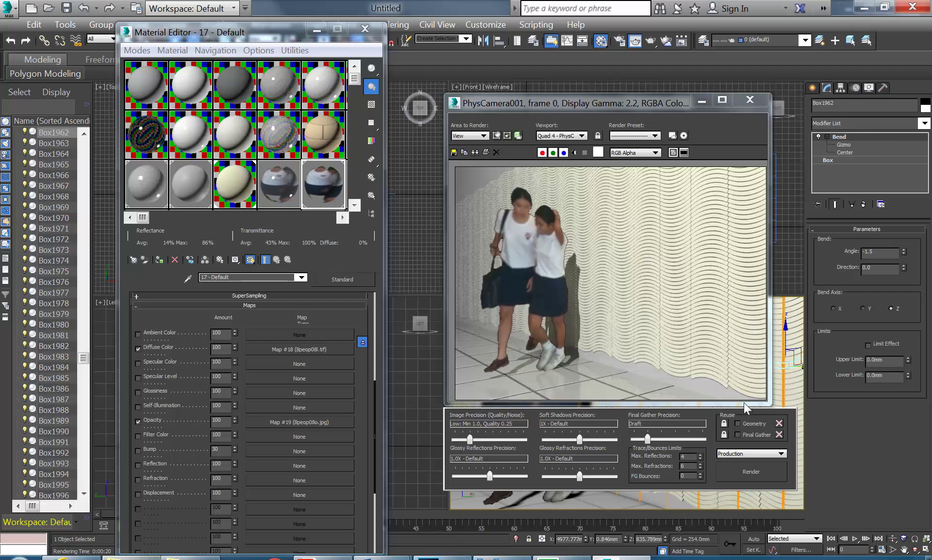
pyautogui.moveTo(640, 106); pyautogui.dragTo(520, 72)
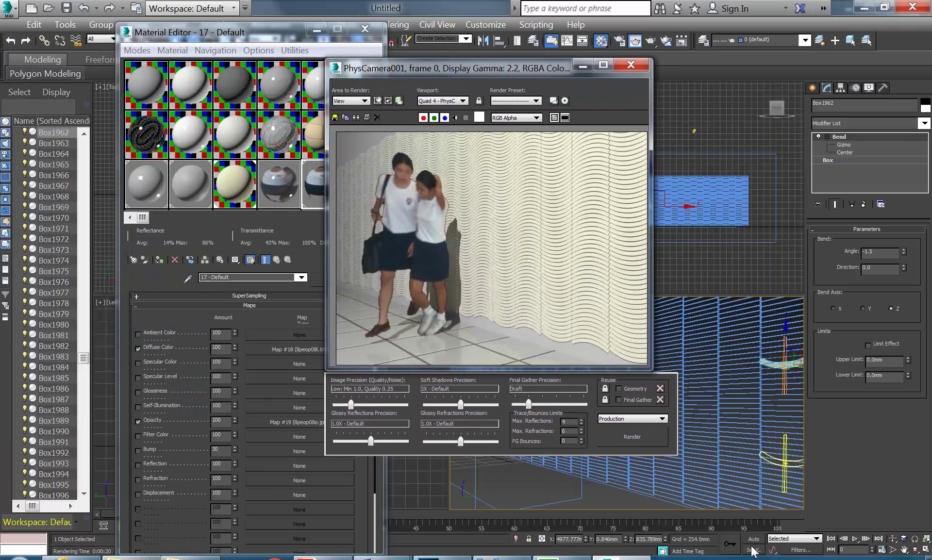